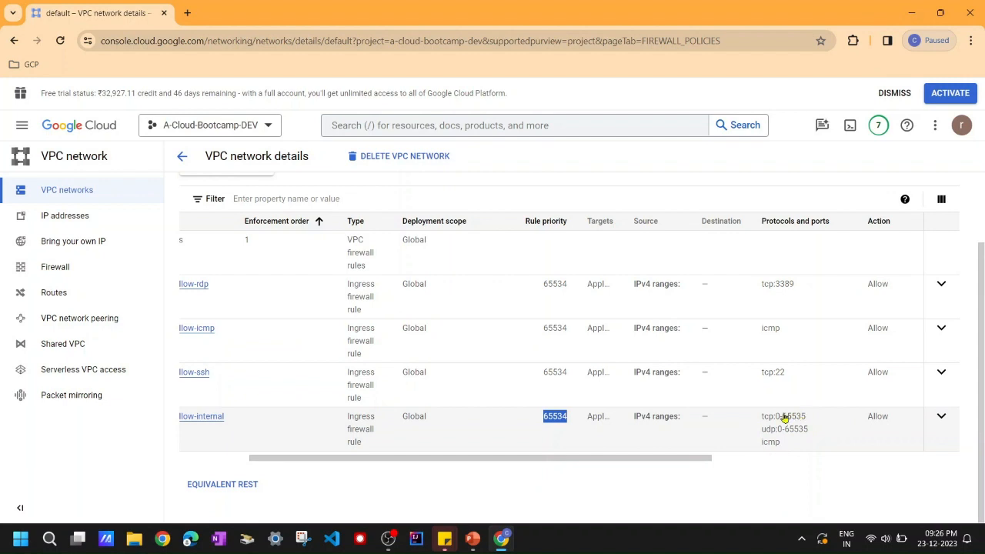
- Examine the default VPC firewall rules' protocols, actions and remaining columns, and the rule priority of default-allow-ssh
drag(700, 459, 910, 446)
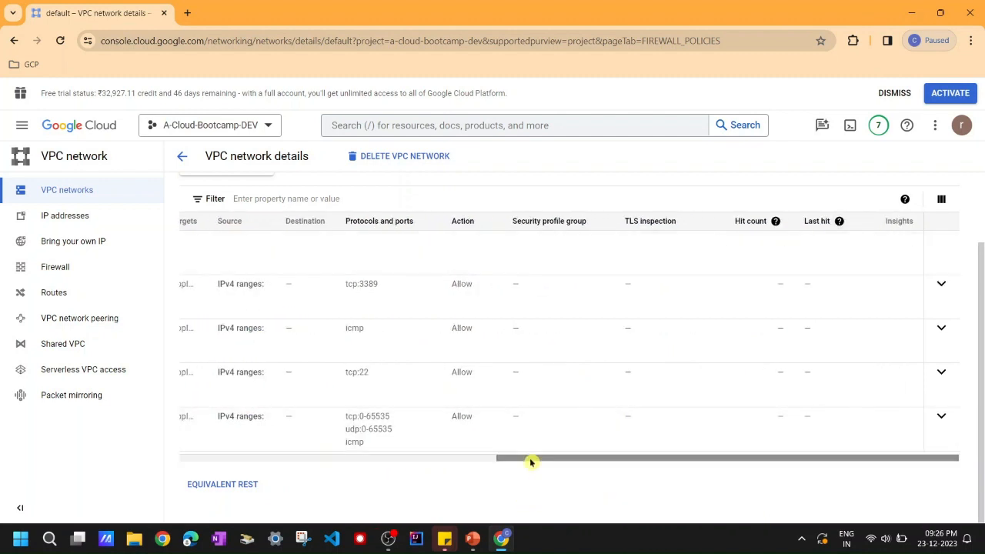
drag(530, 460, 156, 456)
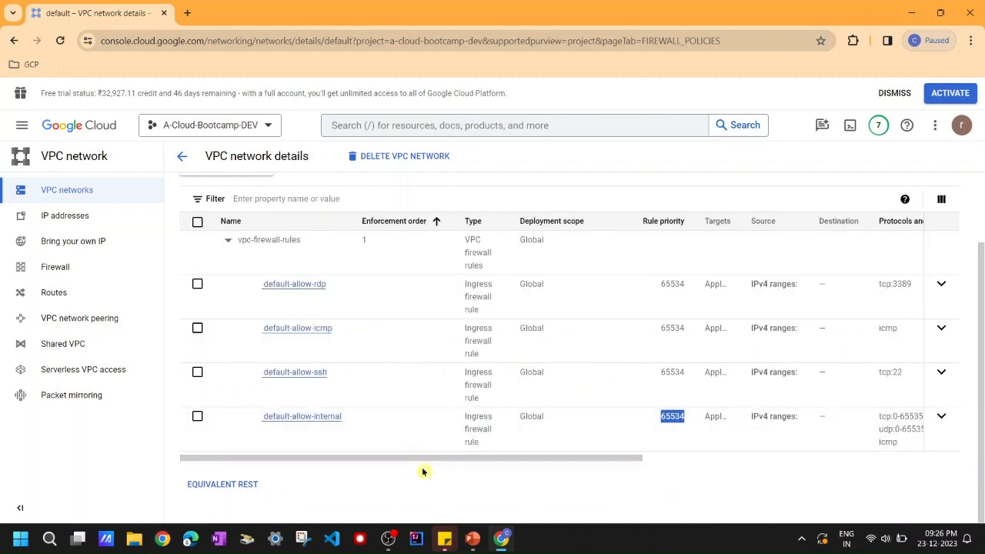
click(197, 373)
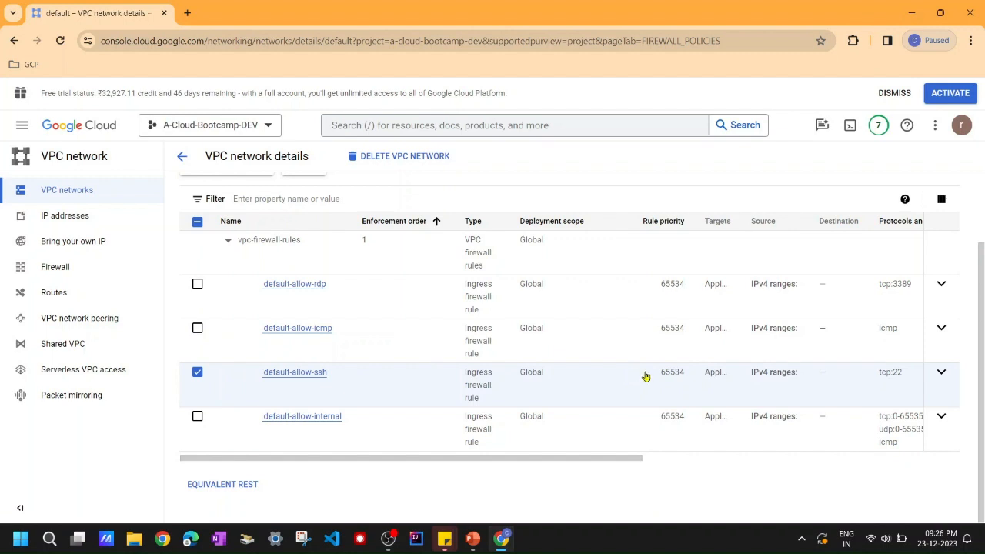
double_click(679, 376)
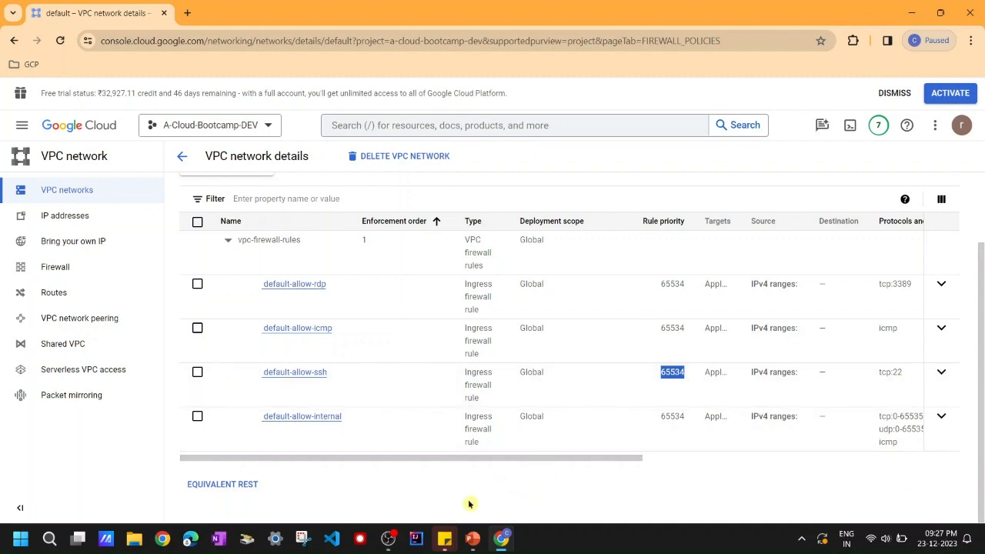
- Switch to the PowerPoint slide show and go to the "Firewall Rules – Ingress and Egress Rules" slide
mouse_move(468, 544)
click(477, 471)
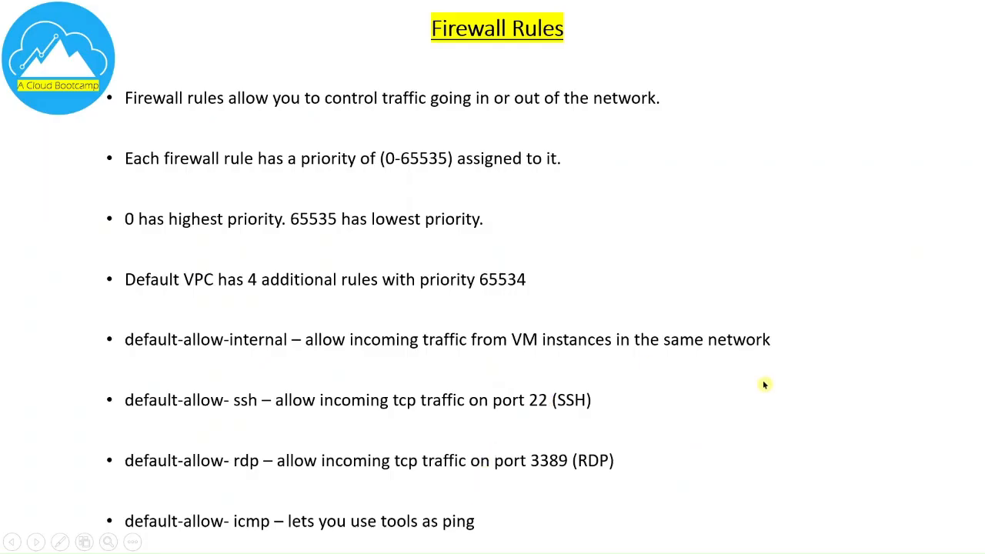
click(791, 420)
key(Left)
click(814, 438)
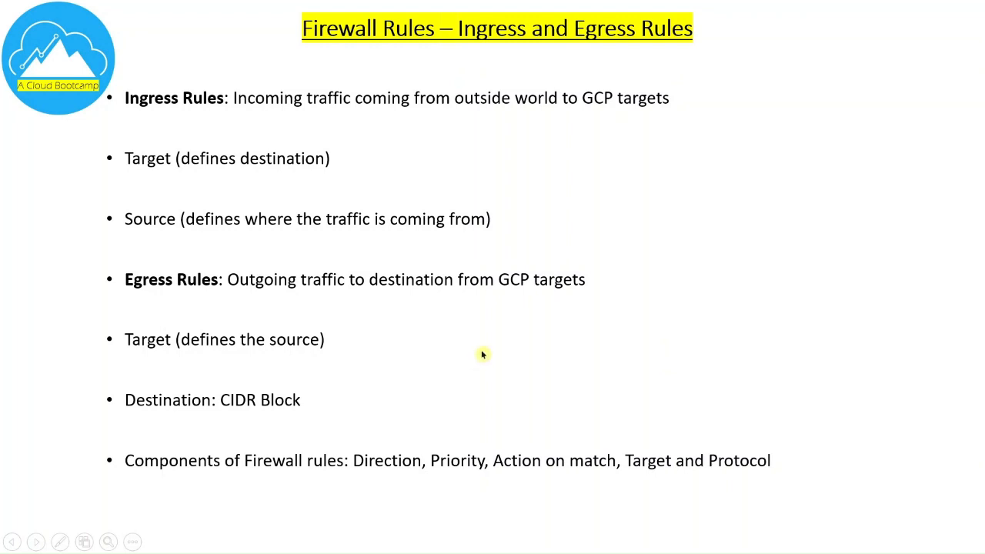
- Launch Paint with a blank canvas
key(super)
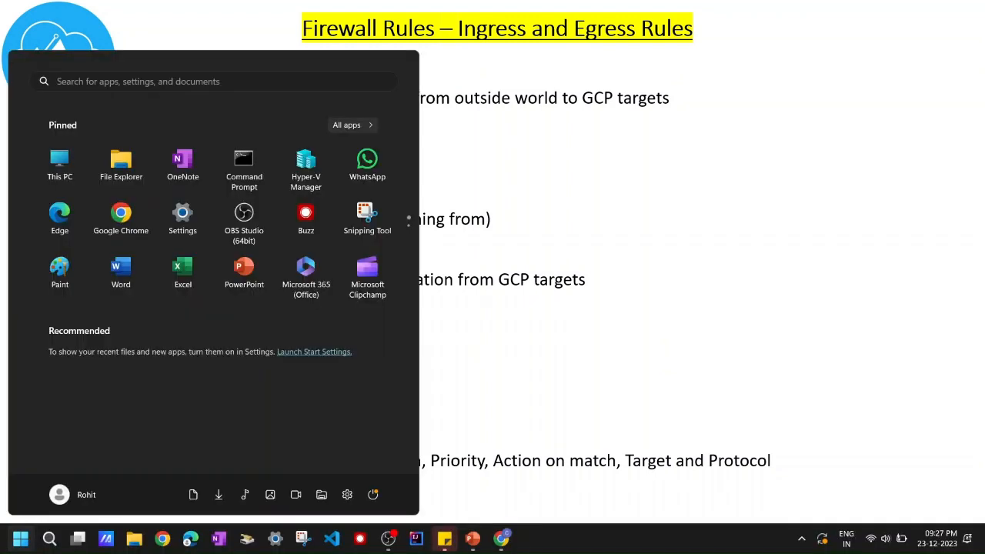
text(paint)
key(Return)
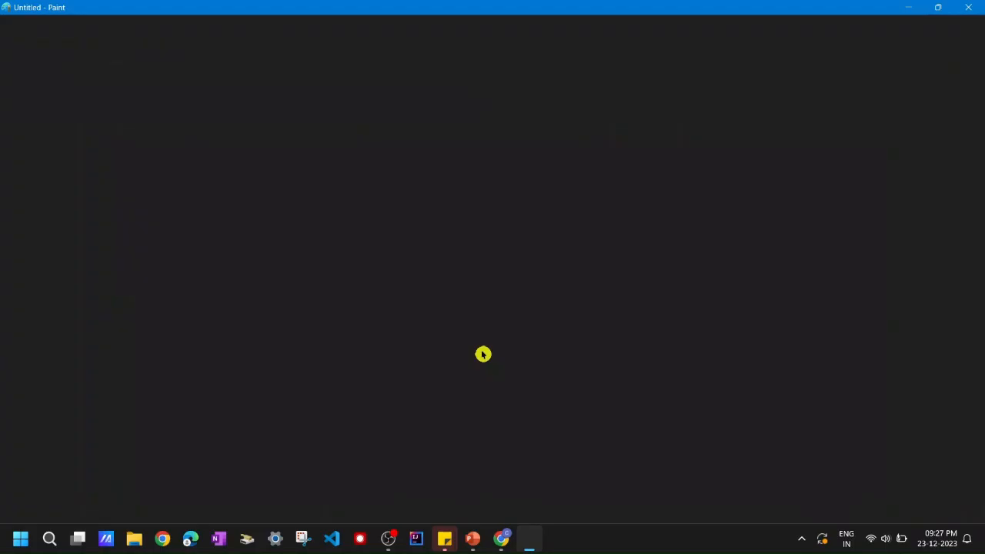
- Draw a large rounded rectangle of about 1032 × 369 px across the middle of the canvas
click(972, 511)
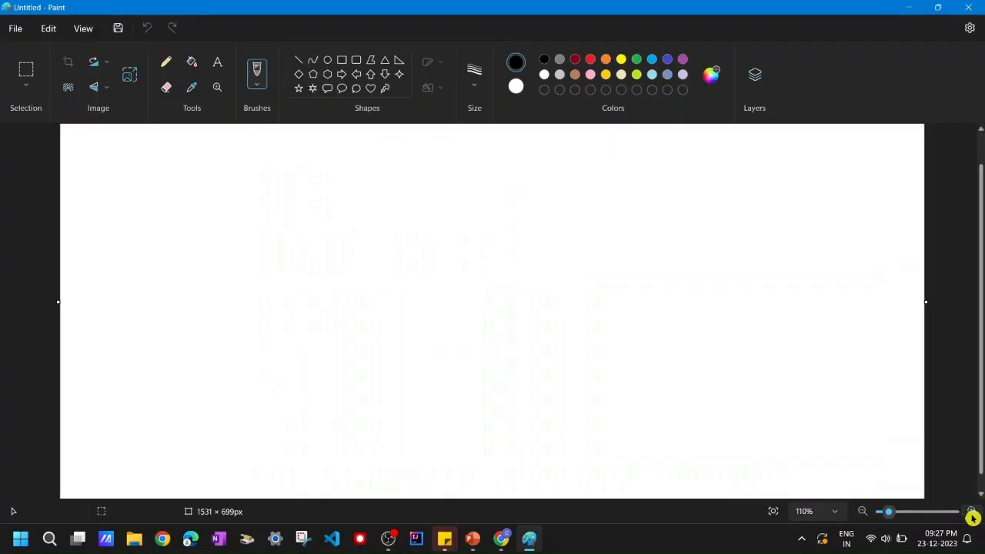
click(972, 511)
click(972, 511)
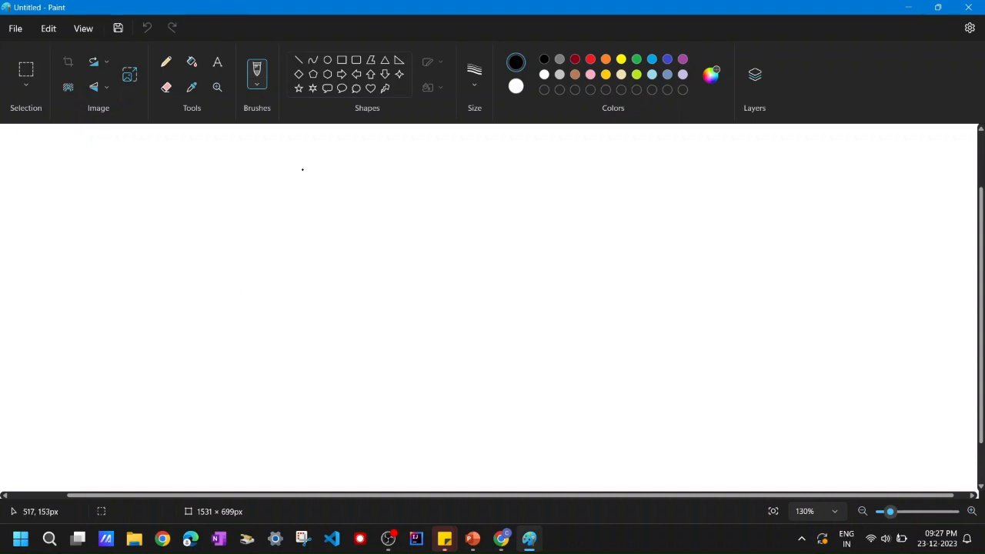
click(357, 62)
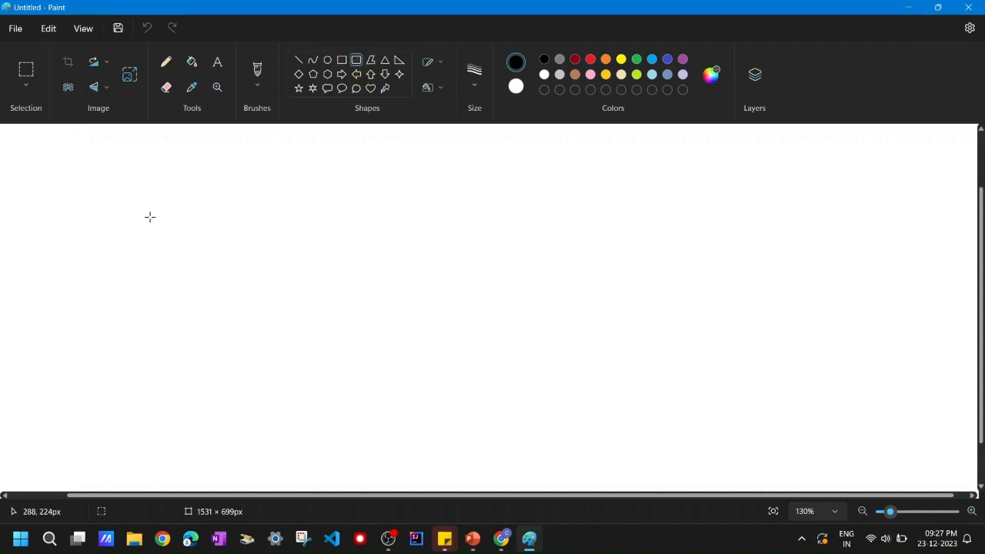
drag(149, 217, 837, 462)
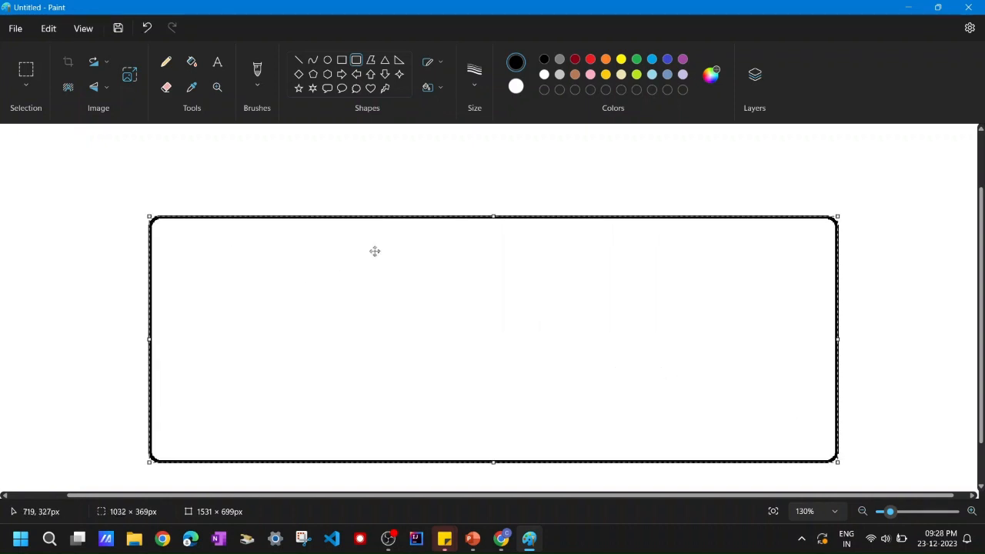
- Add a two-line text label "vpc network" and "10.0.0.0/28" above the rounded rectangle's upper-left corner
click(216, 63)
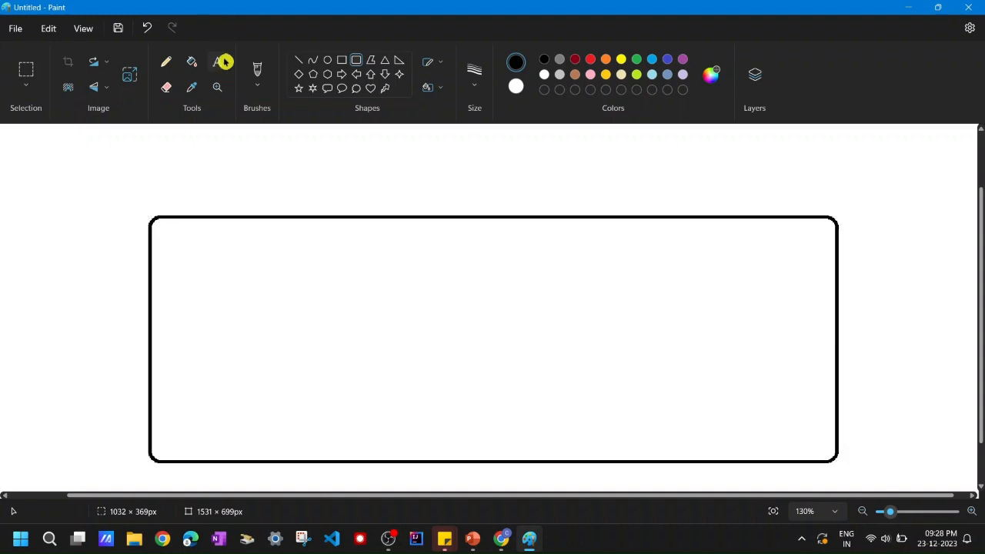
click(69, 177)
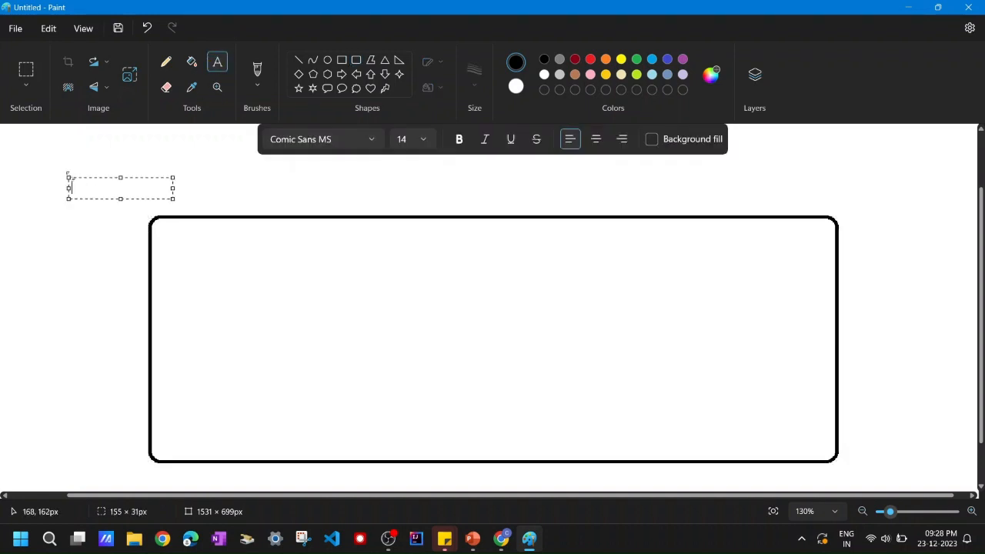
text(cp)
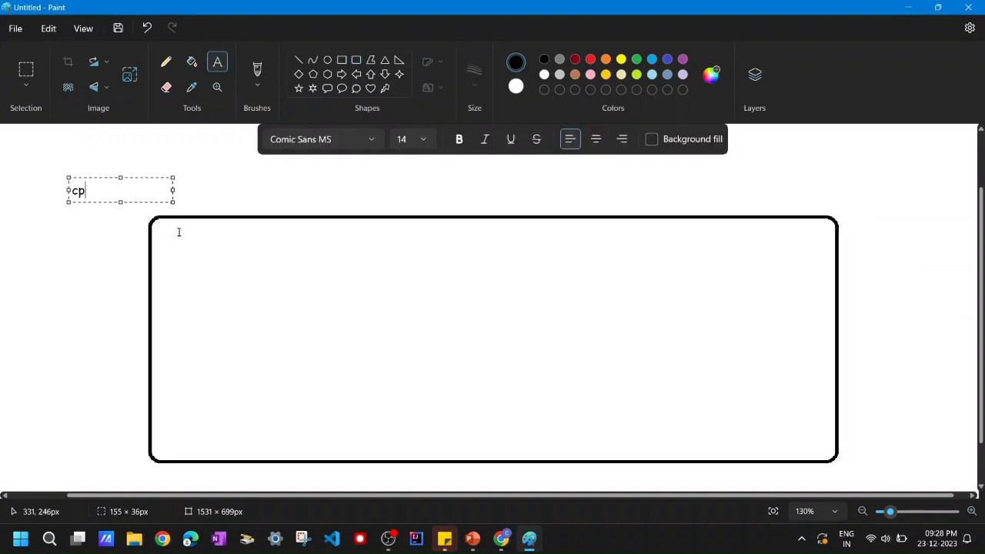
text(vpc network)
key(Return)
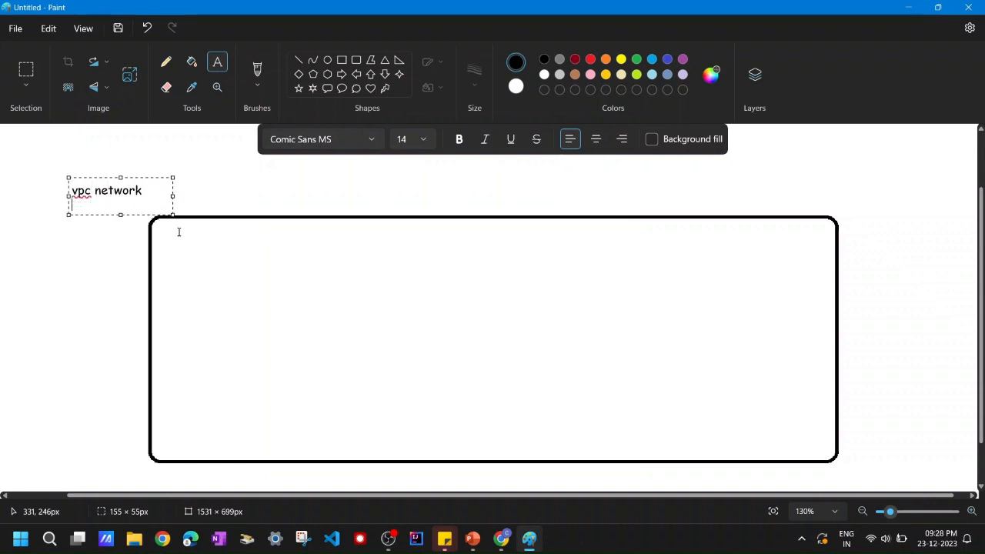
text(10.0.0.0/)
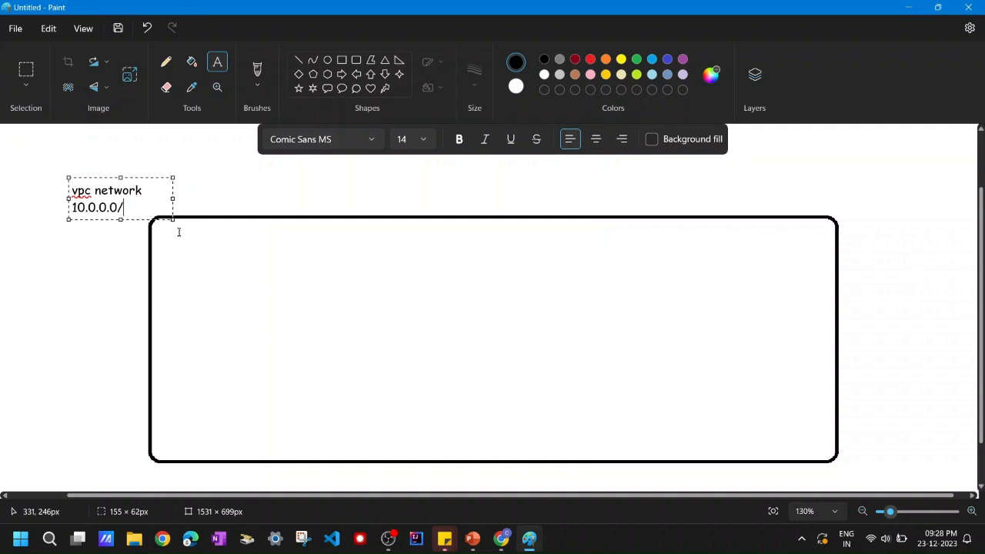
text(28)
- Add a two-line text note "32-28 =4" and "2^4 = 16" beside the rectangle, below the VPC network label
click(15, 248)
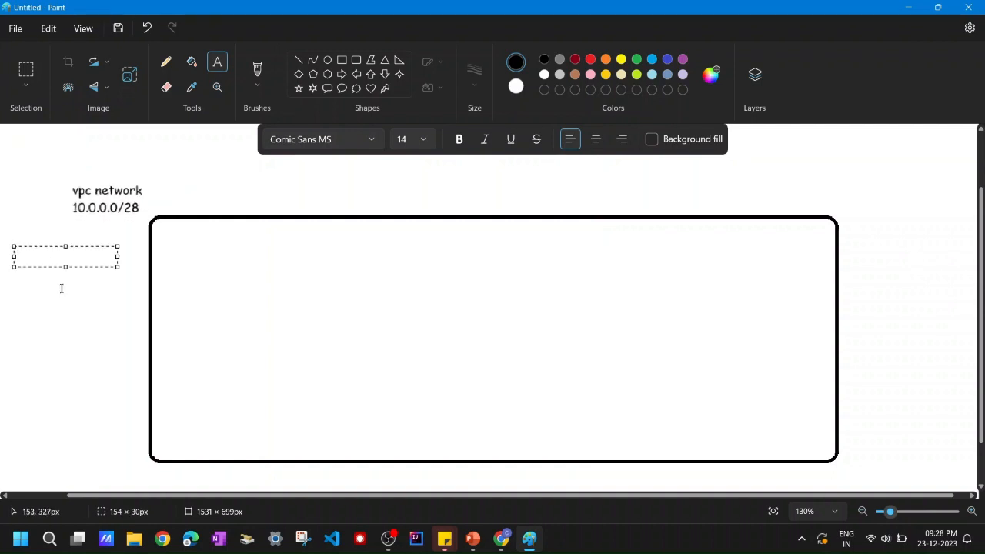
text(32)
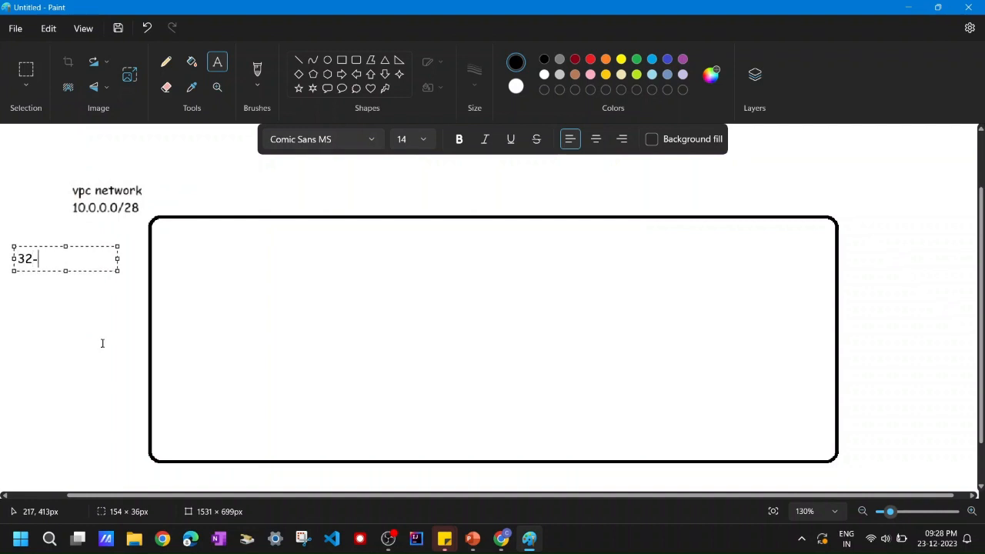
text(-28 =4)
key(Return)
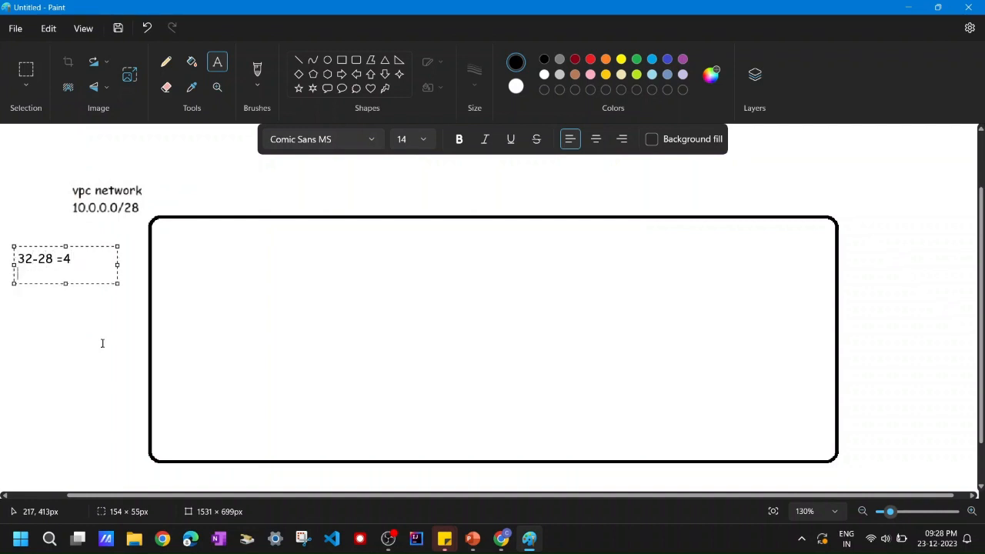
text(2^4 =)
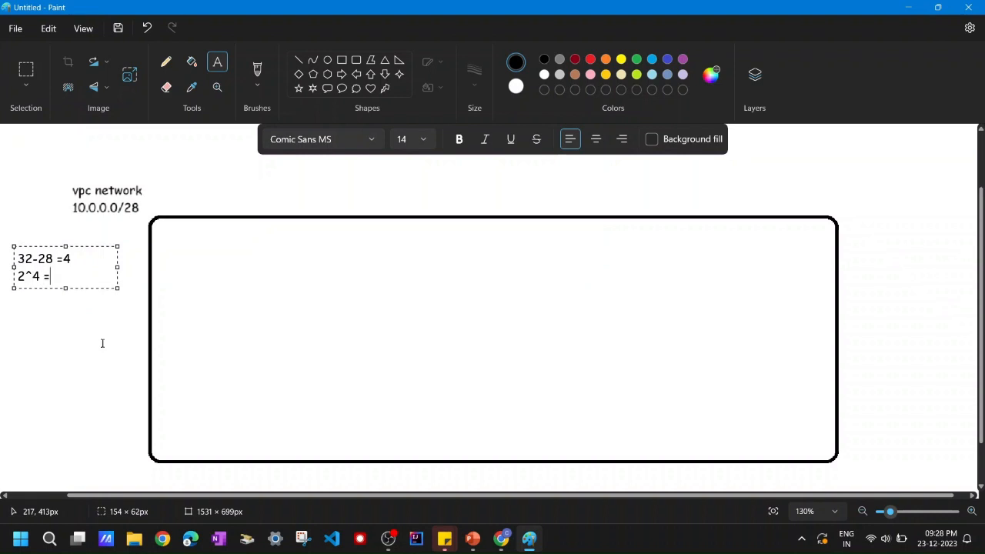
text( 16)
click(75, 326)
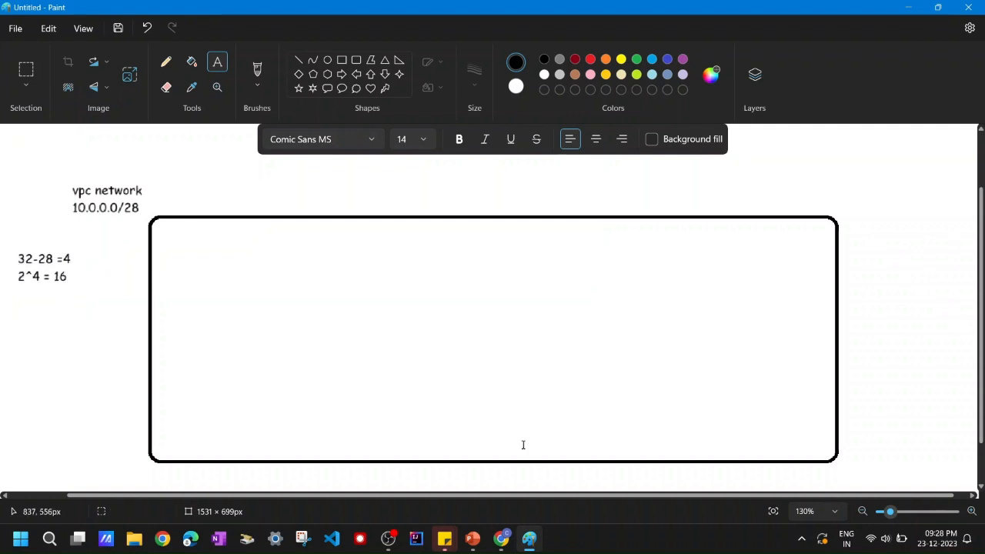
- Switch to Chrome and open cidr.xyz in a new tab
mouse_move(501, 539)
click(503, 487)
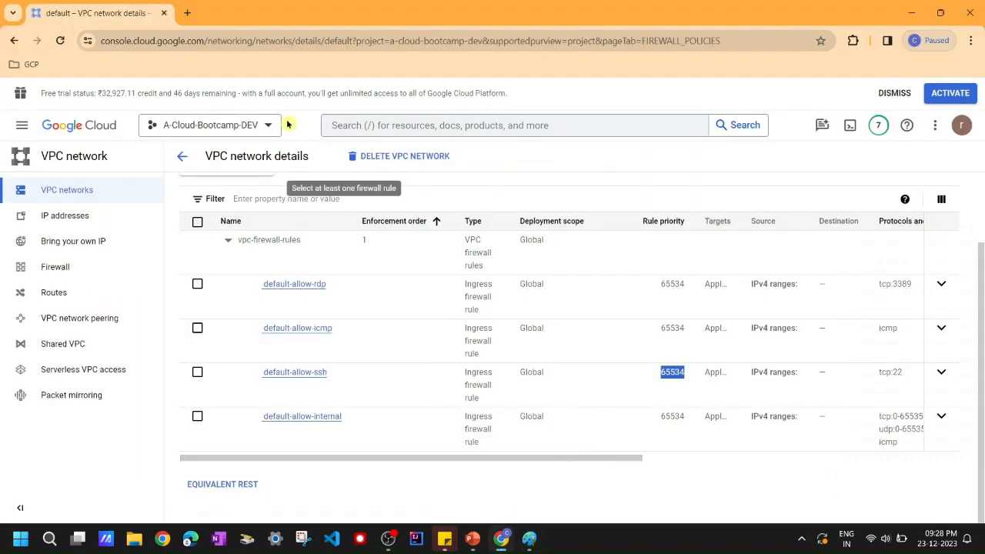
click(186, 22)
text(cidr)
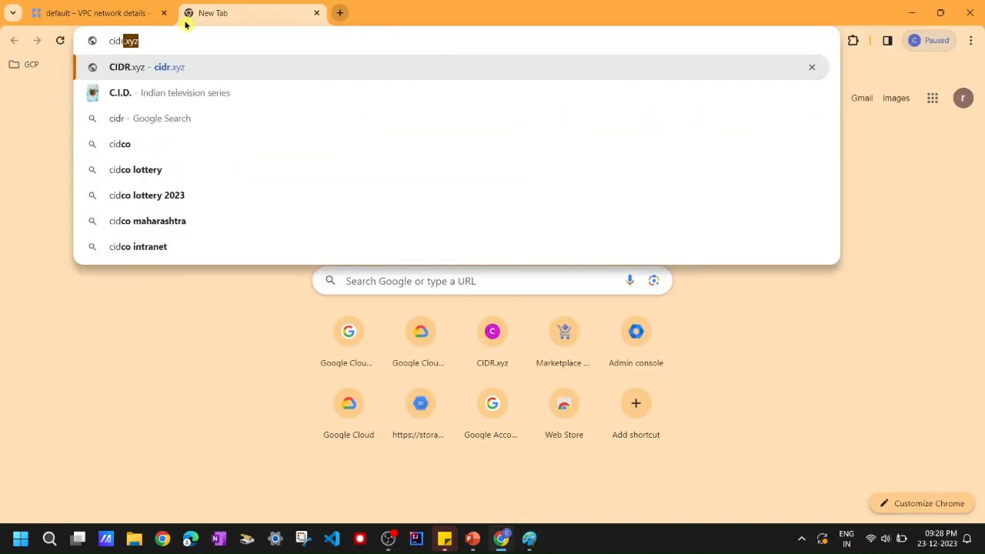
text(.xyz)
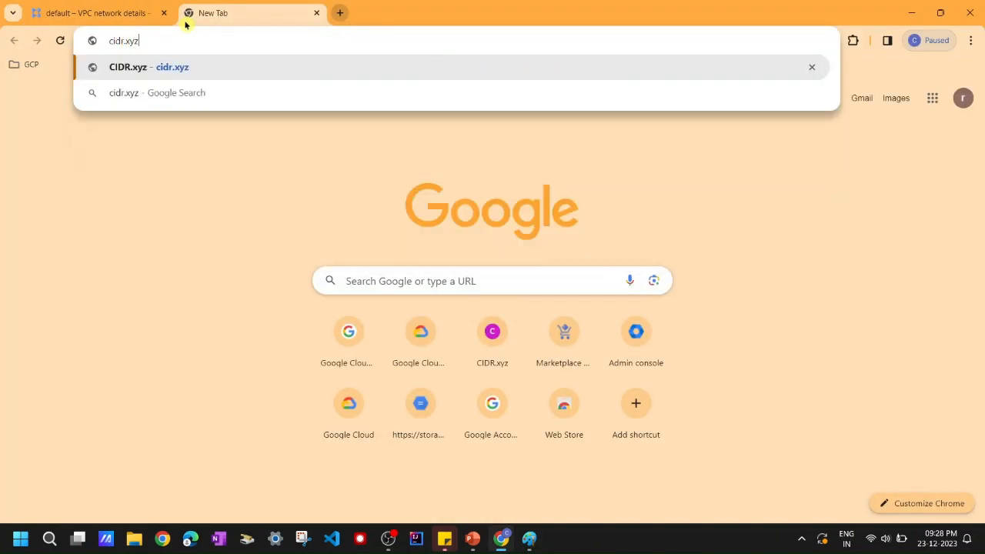
key(Return)
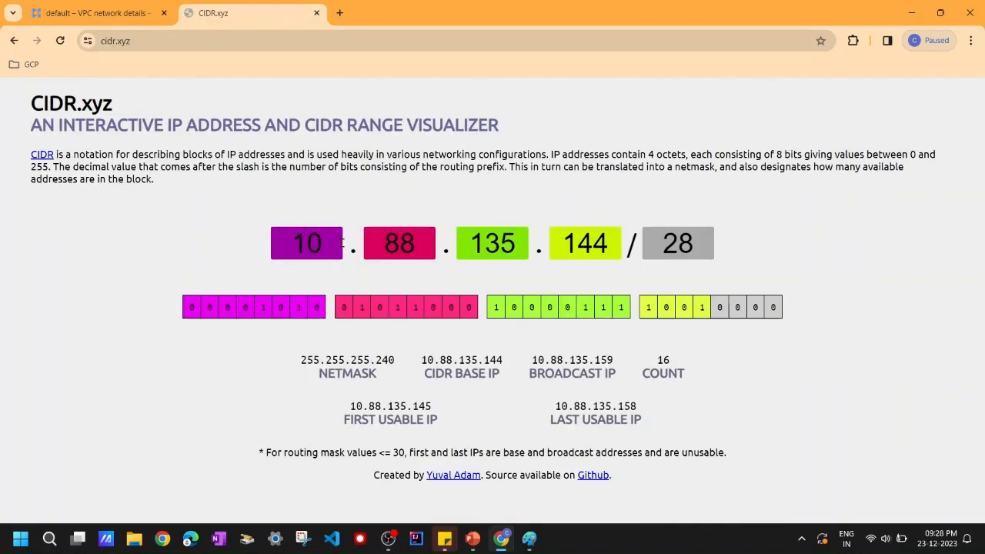
- Set the second, third and fourth octets to 0 so the visualizer describes the range 10.0.0.0/28
double_click(400, 238)
text(0)
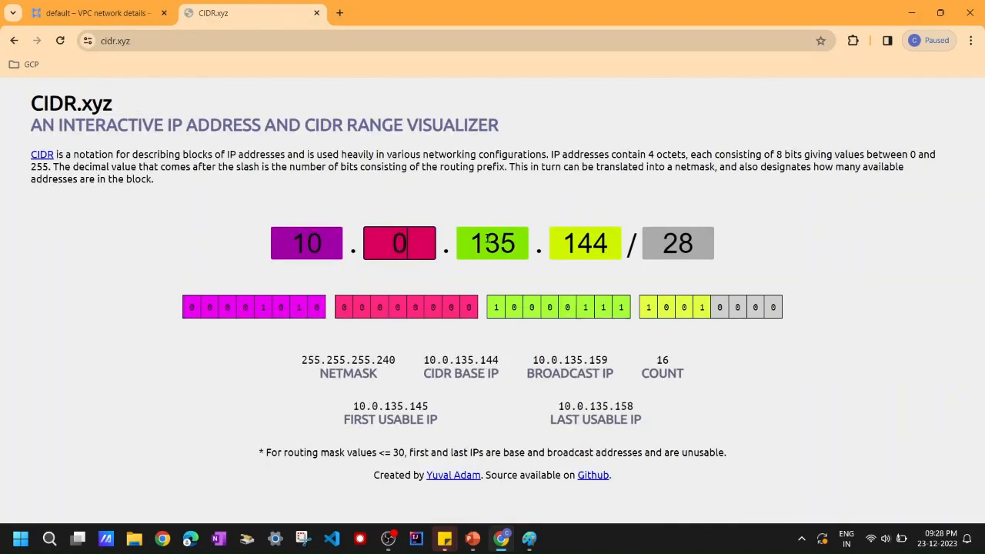
double_click(499, 243)
text(0)
double_click(616, 245)
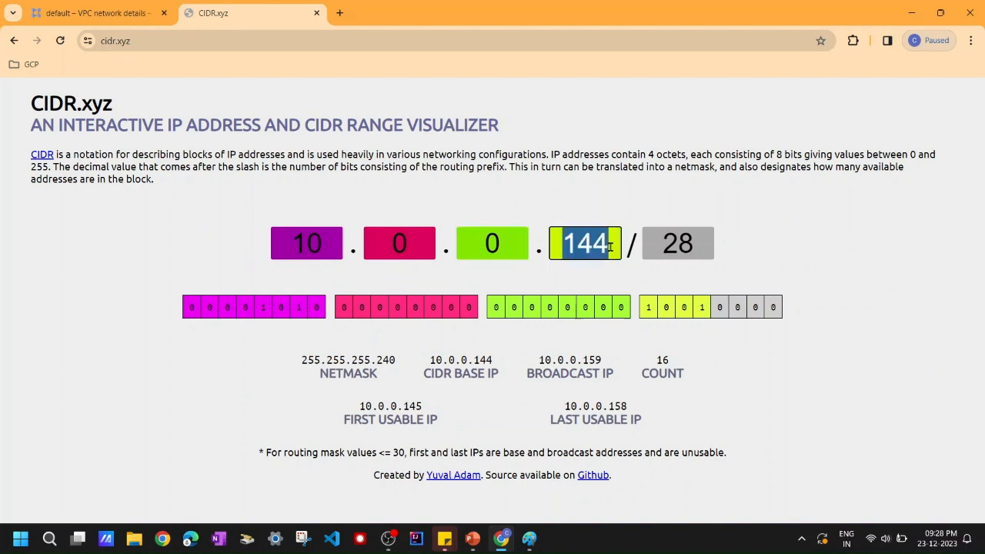
text(0)
click(776, 248)
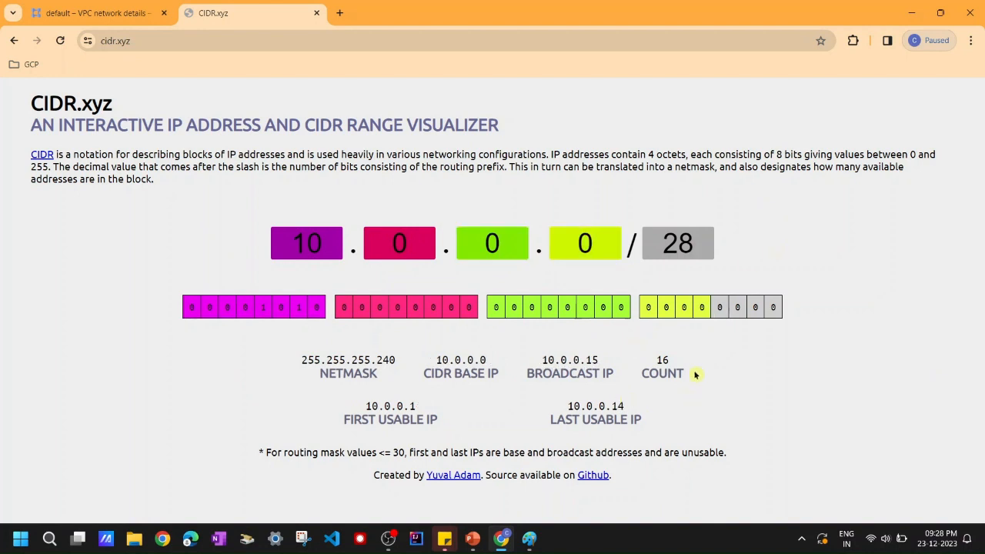
- Examine the range's address count, CIDR base IP, and first and last usable IP addresses
double_click(664, 360)
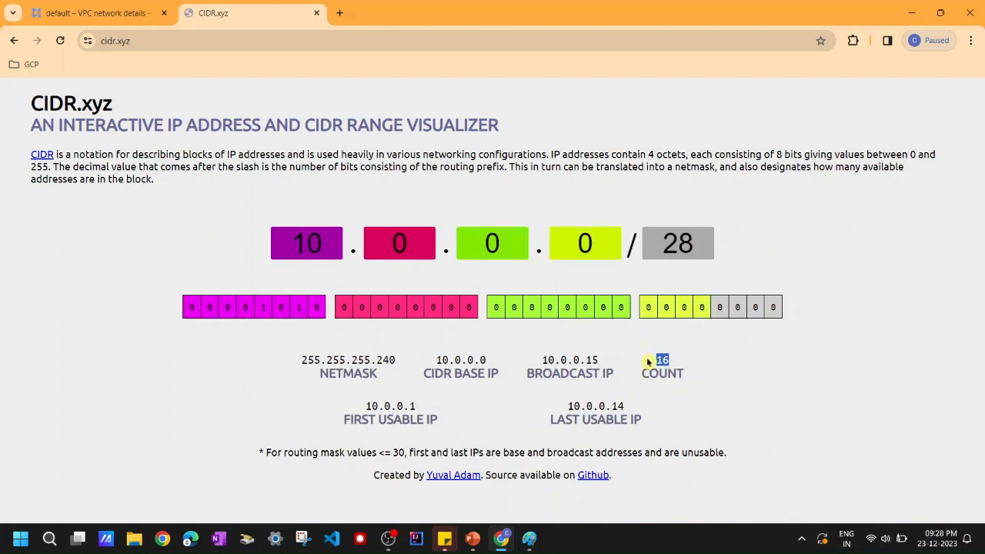
click(737, 358)
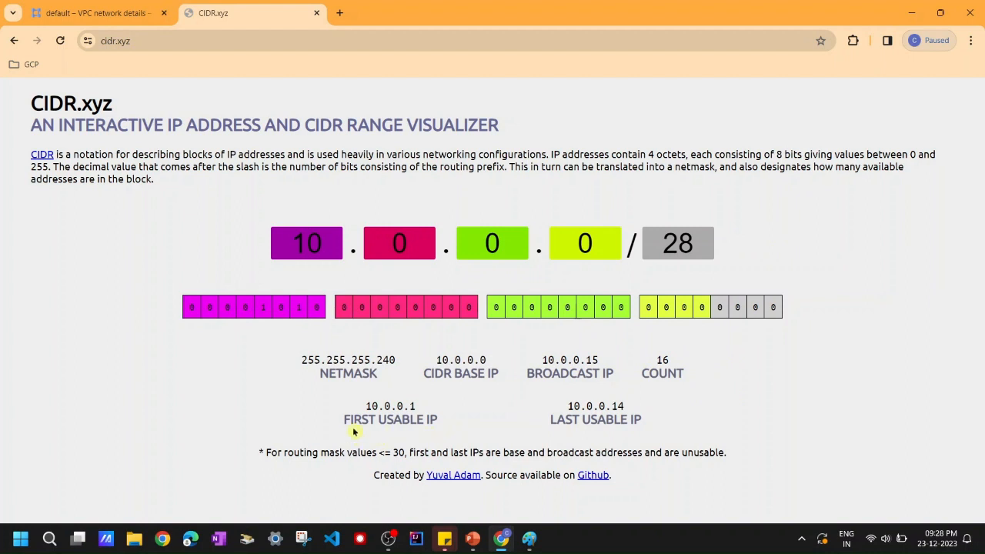
double_click(380, 406)
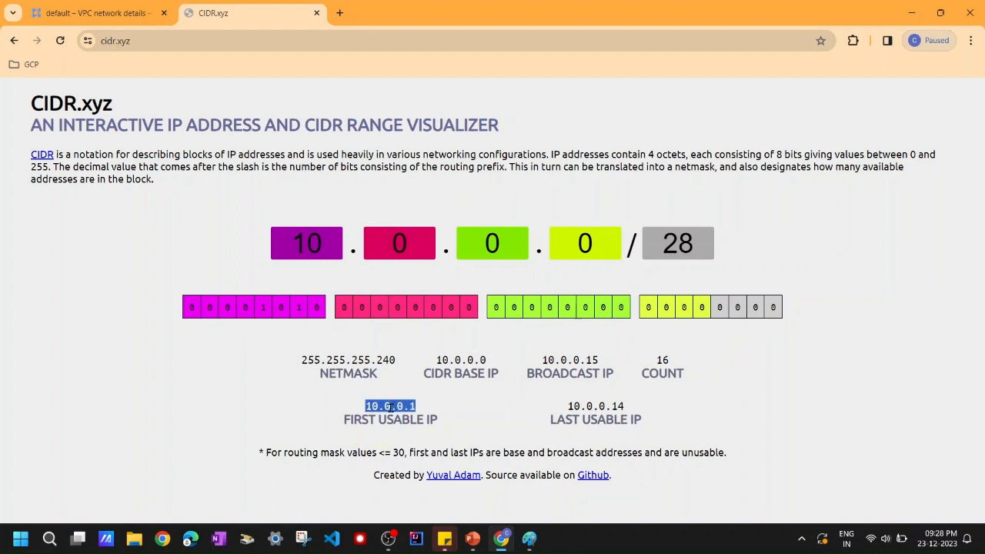
click(659, 414)
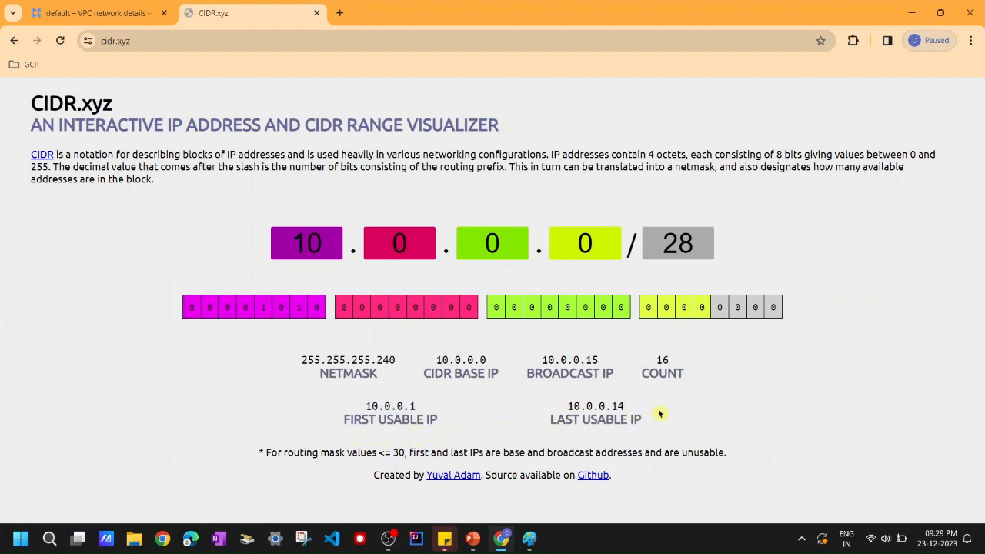
double_click(456, 360)
click(466, 399)
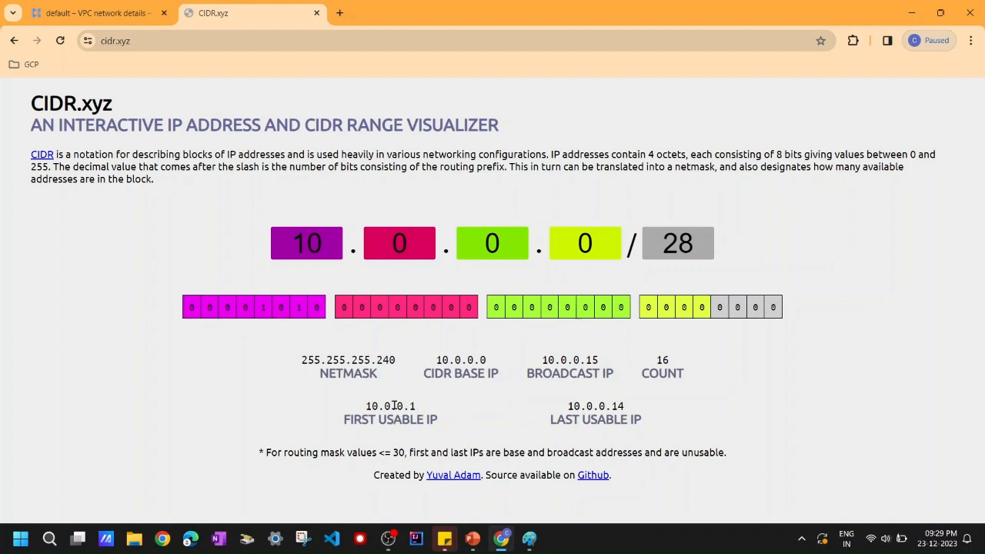
double_click(370, 407)
click(593, 406)
double_click(600, 406)
click(752, 397)
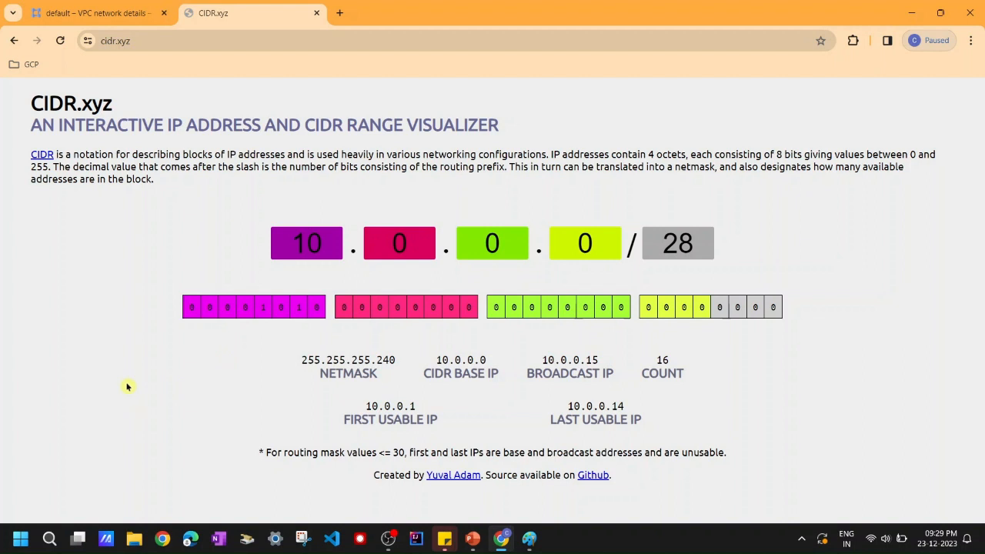
- Return to the Paint sketch and draw two small rectangles at opposite sides inside the VPC network box, the left one about 219 × 45 px
click(99, 17)
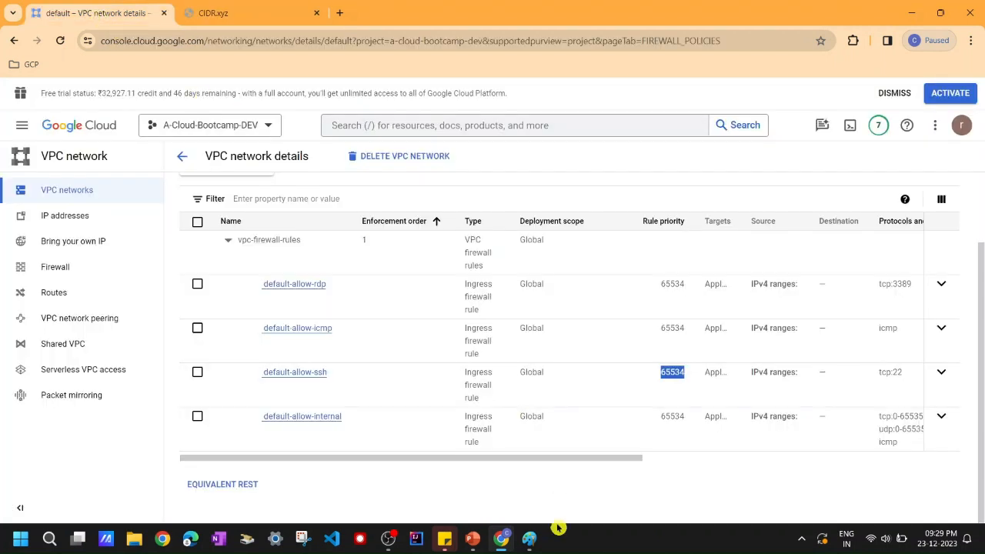
click(541, 547)
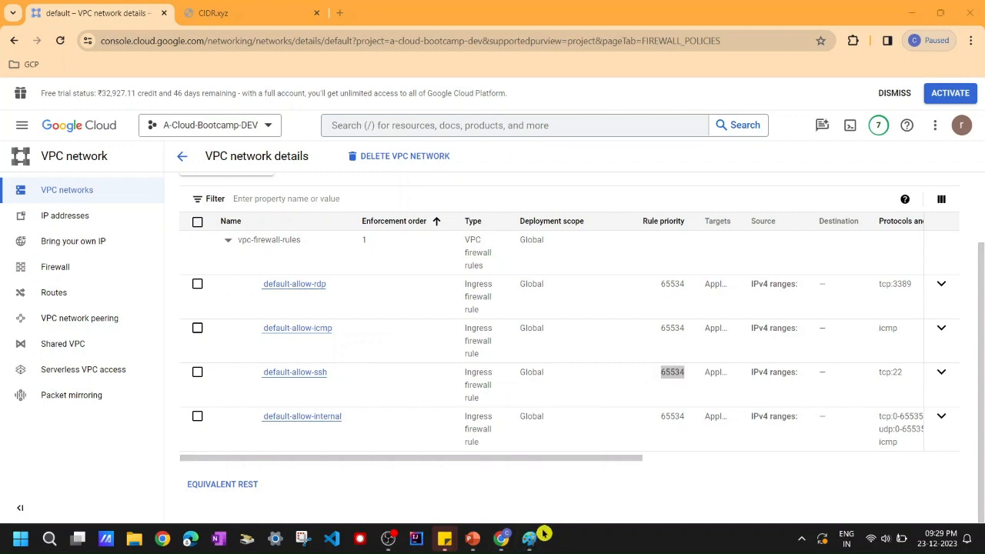
click(533, 457)
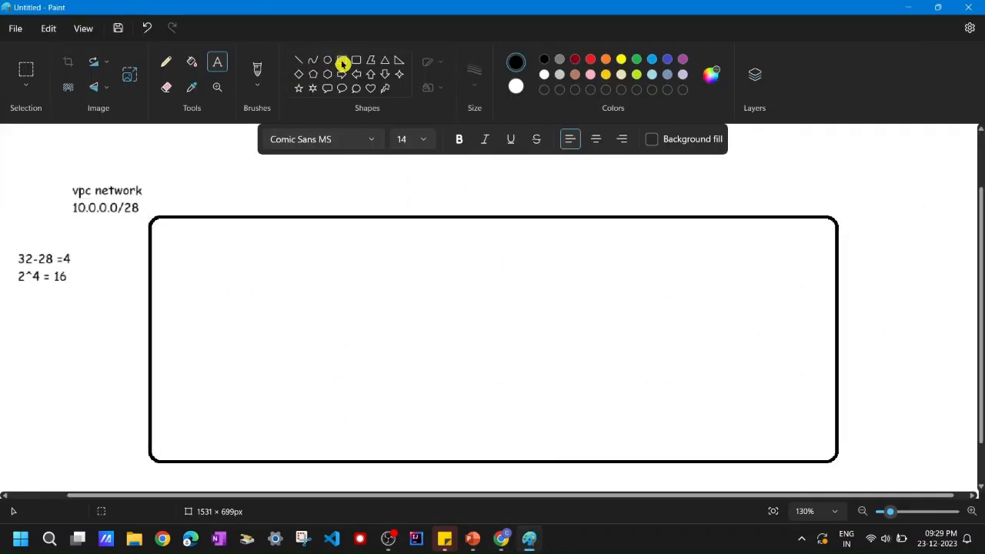
click(340, 62)
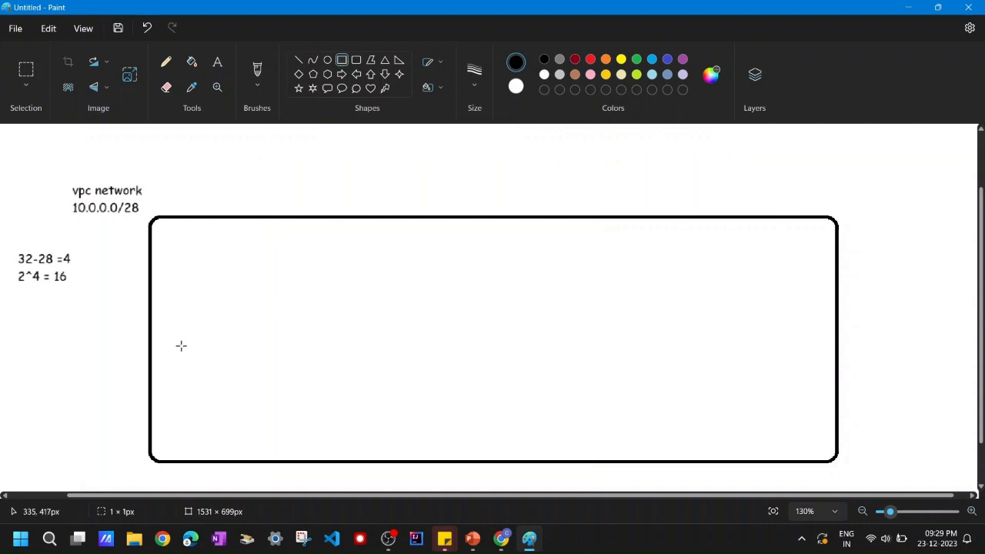
drag(181, 346, 328, 375)
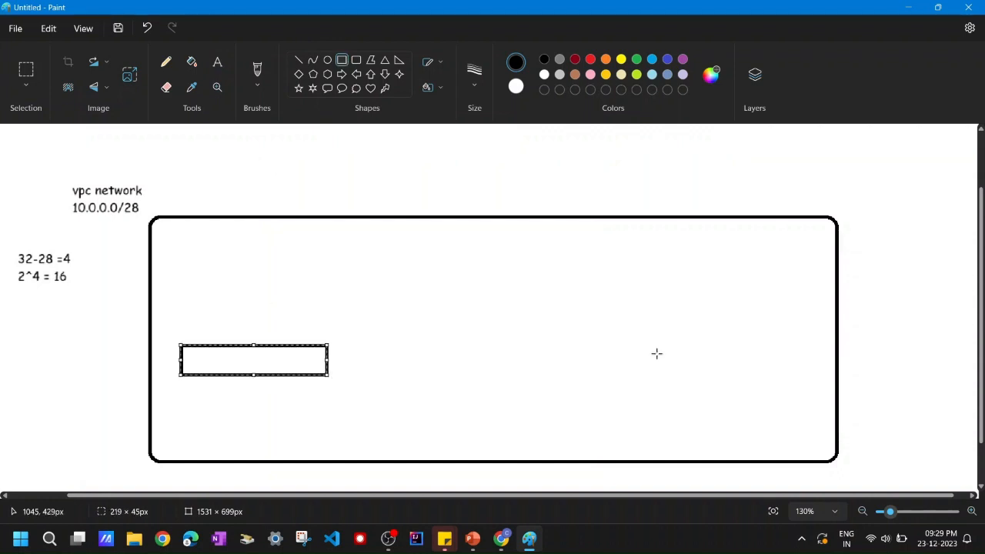
drag(649, 337, 805, 368)
click(568, 321)
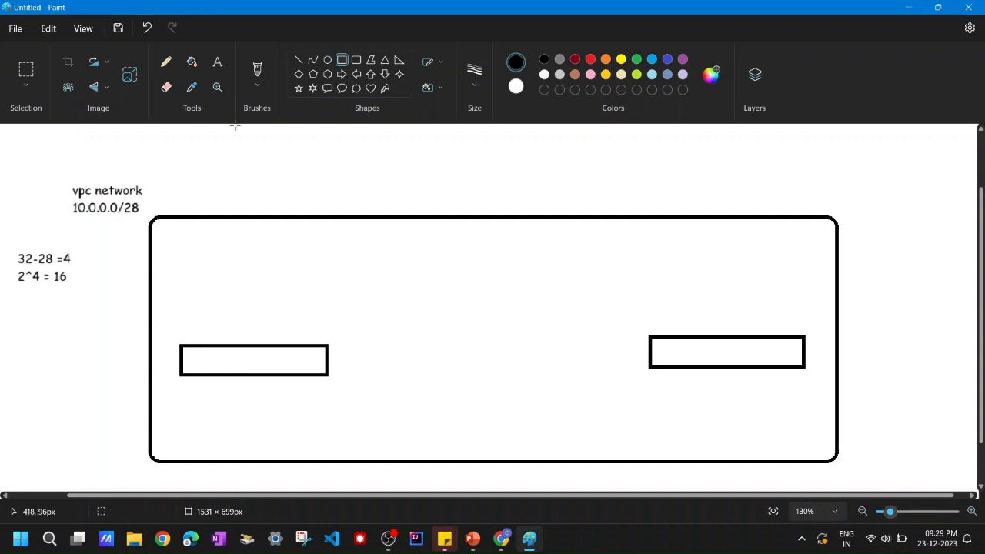
- Label the left small rectangle "subnet a us central", fitting the text on one line inside it
click(217, 61)
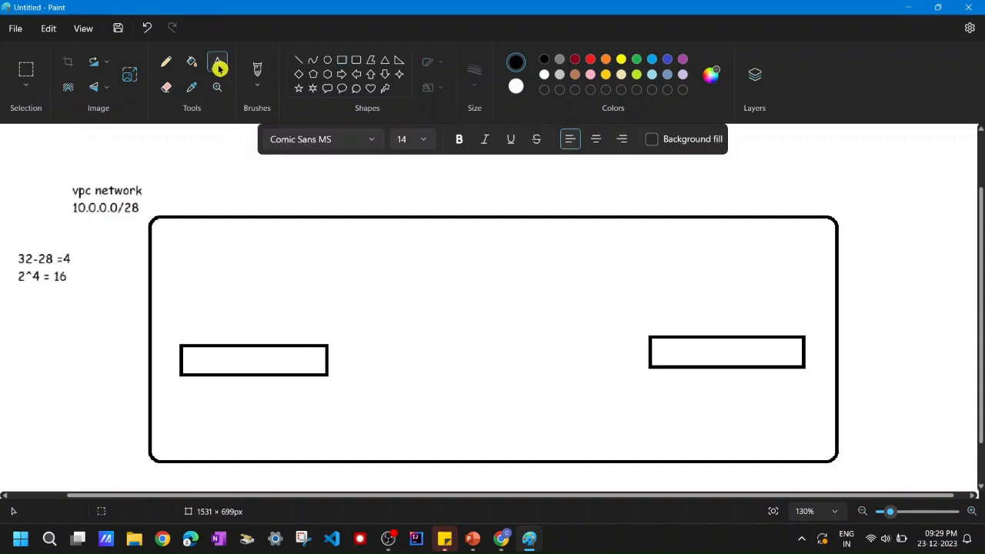
click(186, 356)
text(subnet)
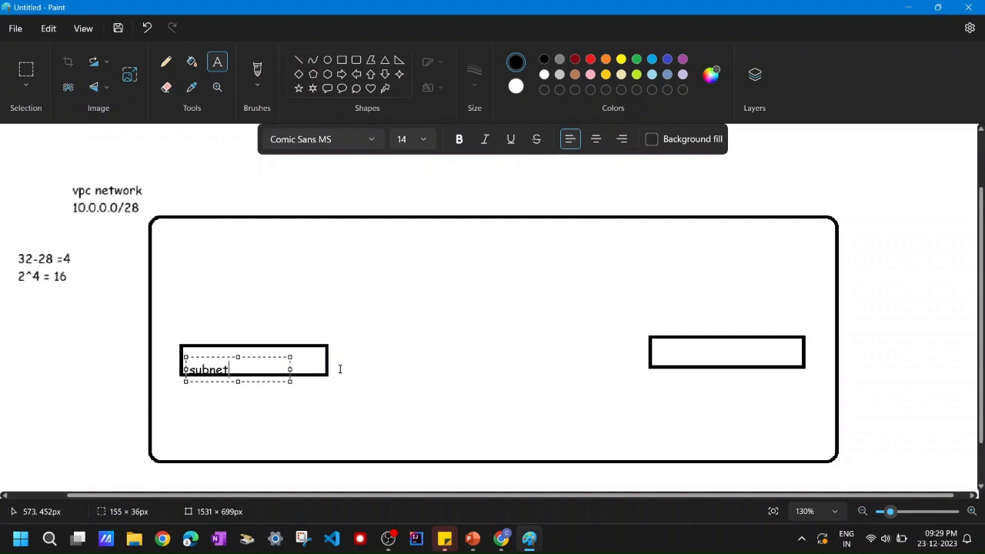
drag(238, 356, 238, 350)
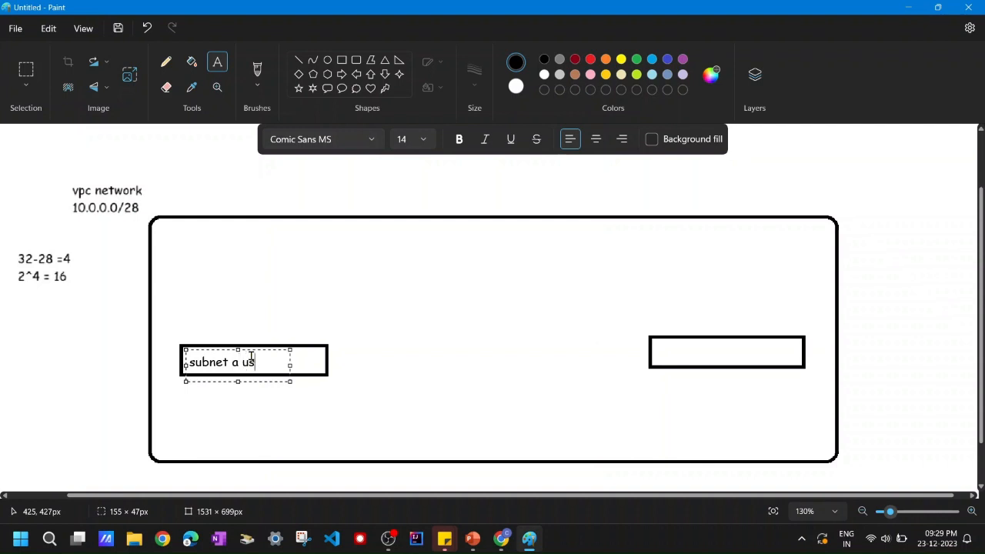
text(tral)
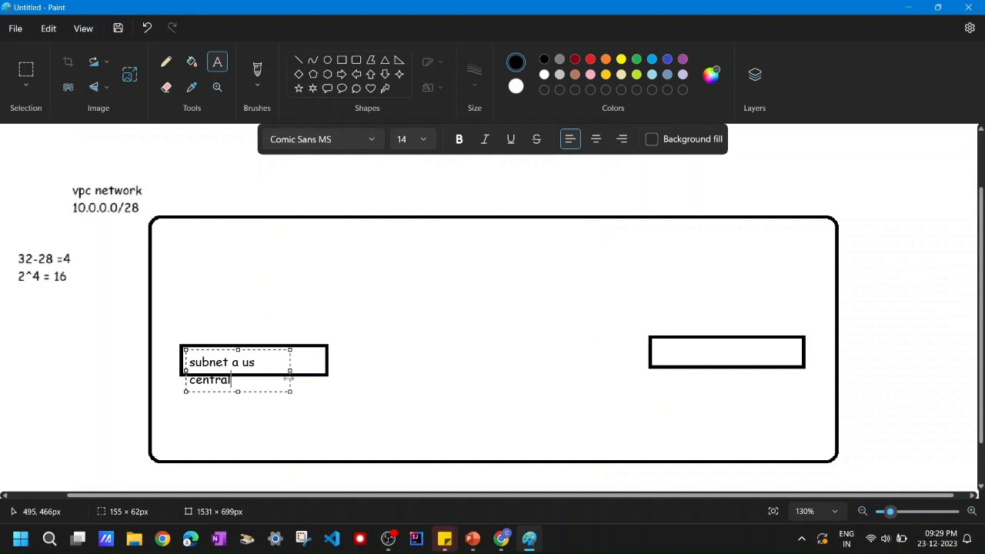
drag(291, 371, 314, 370)
click(653, 347)
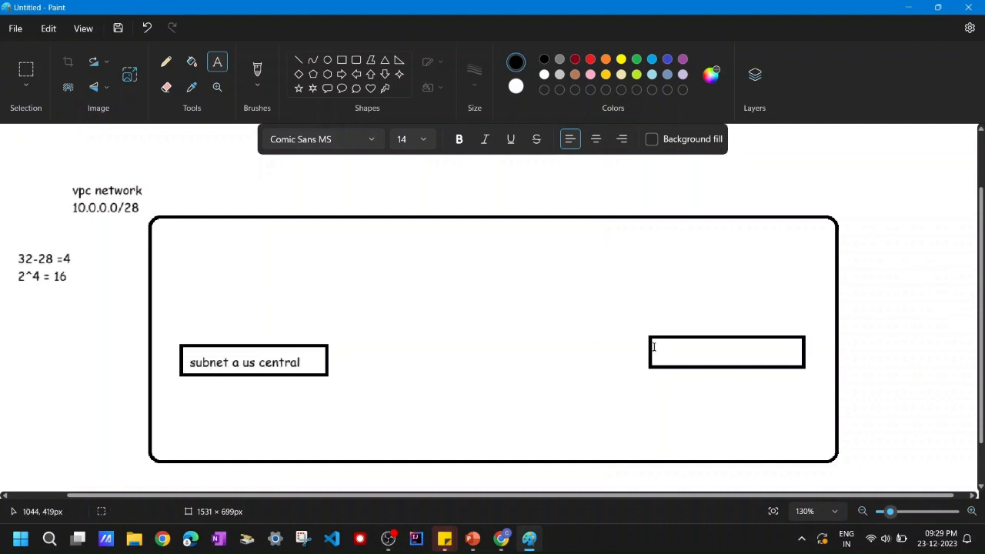
- Label the right small rectangle "subnet b asia singapore", fitting the text on one line
click(654, 345)
text(submne)
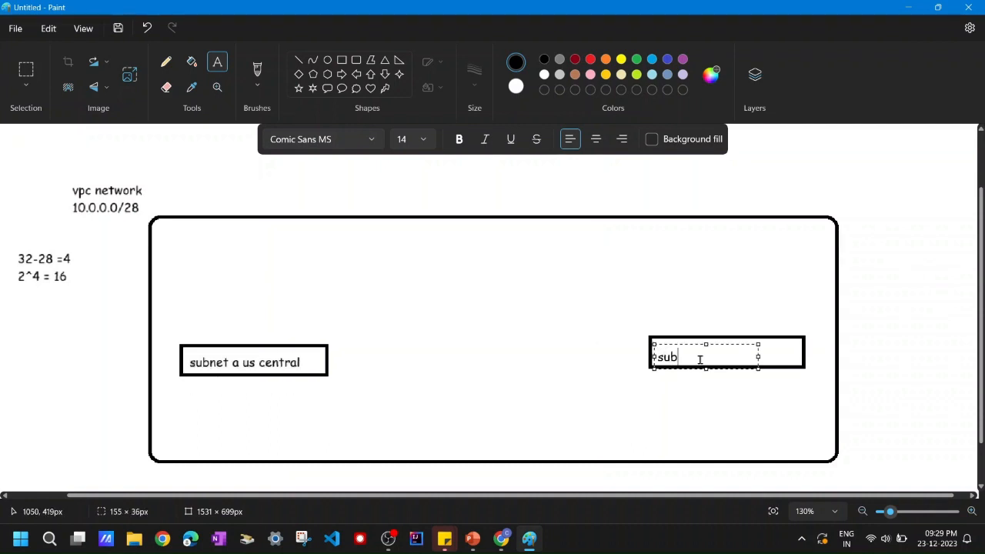
key(BackSpace)
key(BackSpace)
key(BackSpace)
text(net b asia singapore)
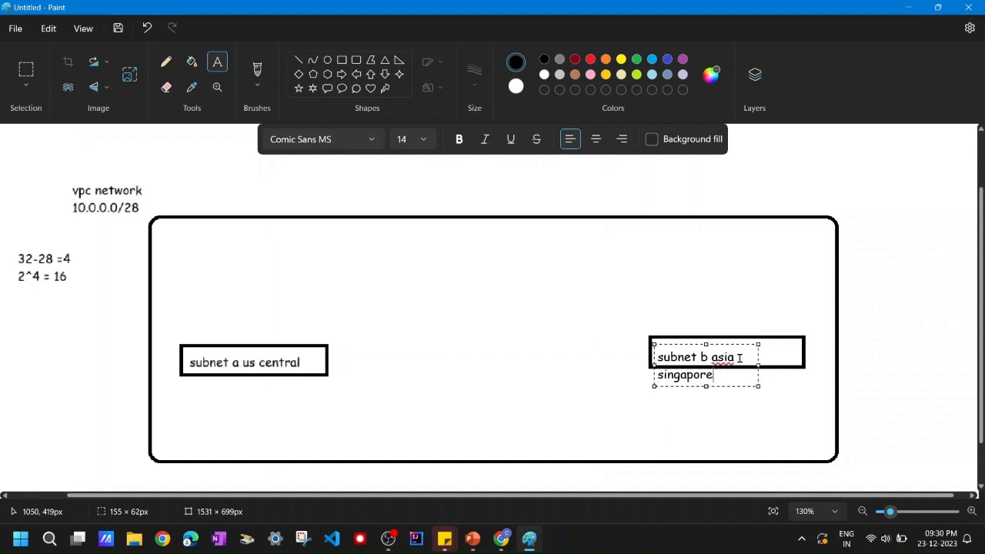
drag(758, 365, 807, 359)
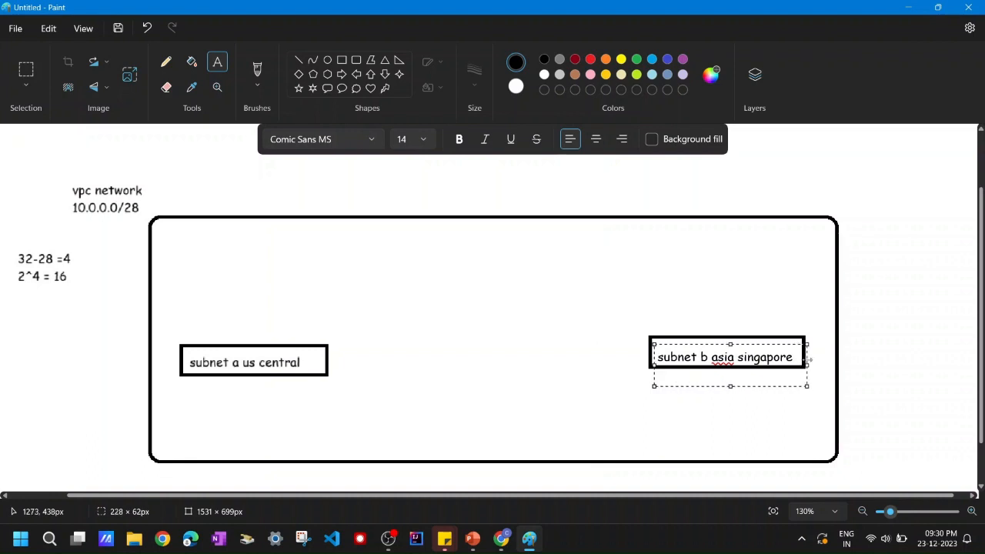
click(902, 288)
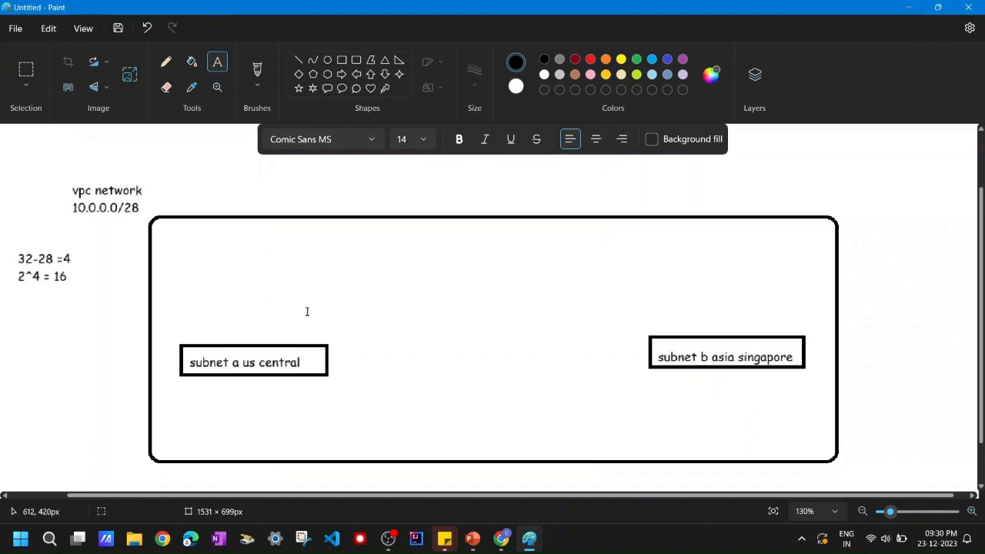
- Draw a computer symbol below each subnet rectangle, using a rounded rectangle with a smaller one beneath it
click(356, 60)
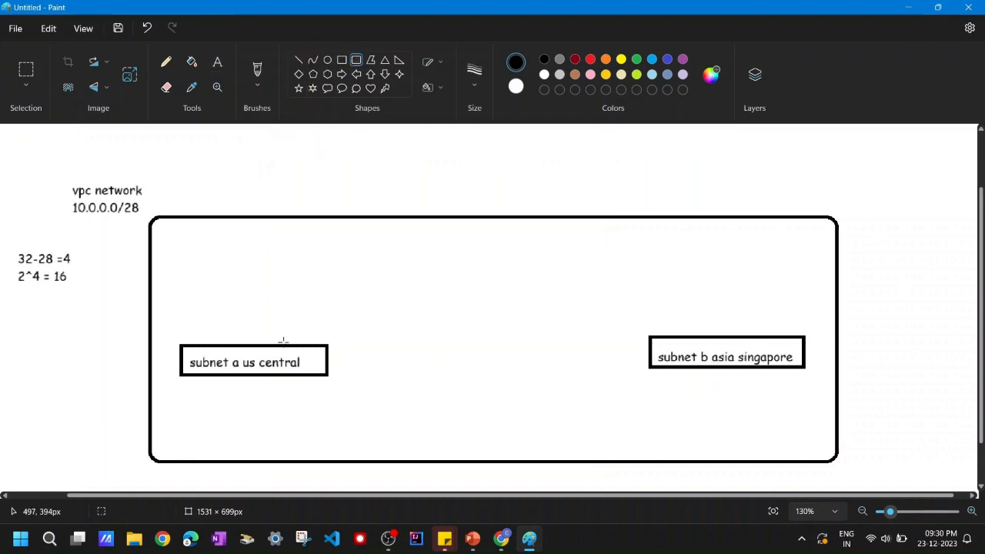
mouse_move(215, 396)
mouse_down()
mouse_move(277, 420)
mouse_move(246, 428)
mouse_move(259, 437)
mouse_up()
click(257, 438)
click(312, 435)
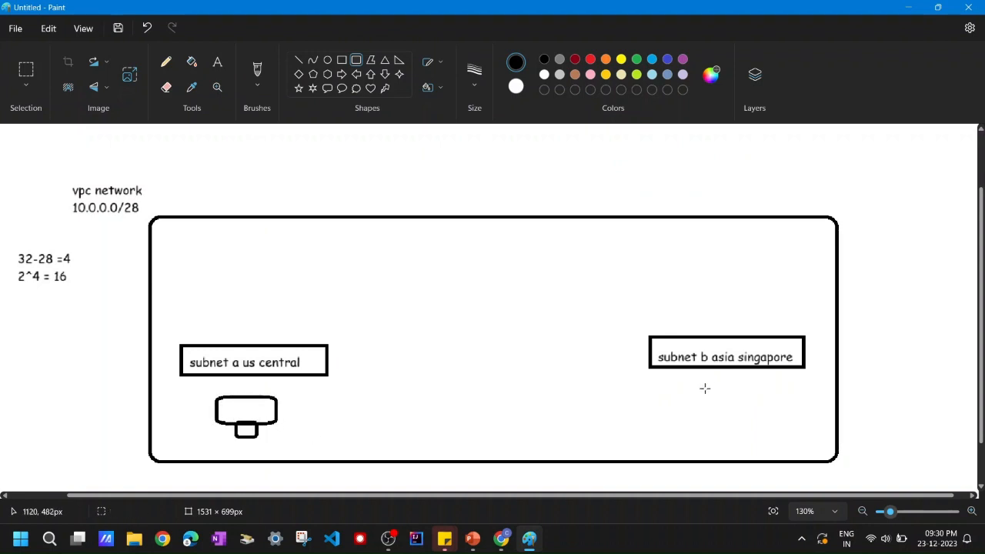
drag(706, 383, 765, 417)
click(738, 434)
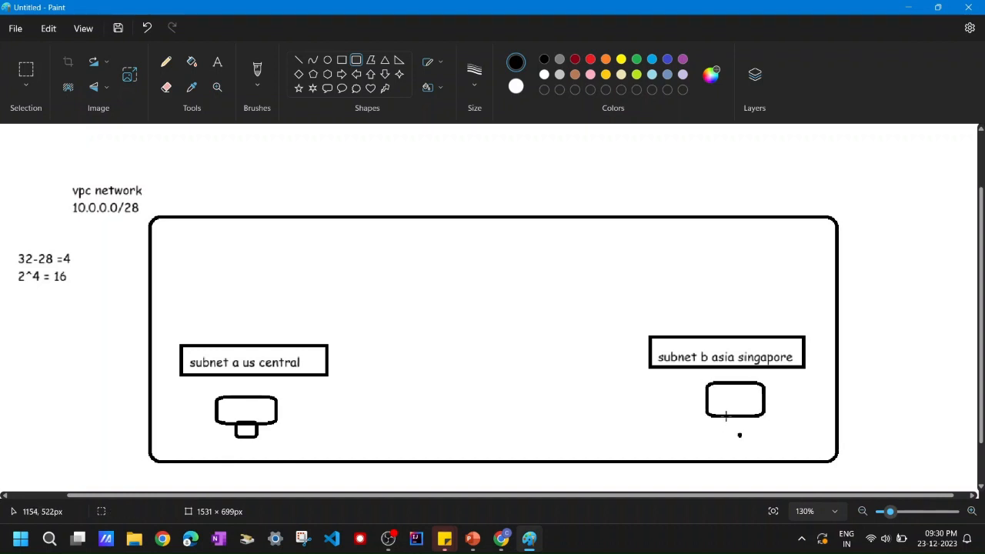
drag(724, 416, 753, 437)
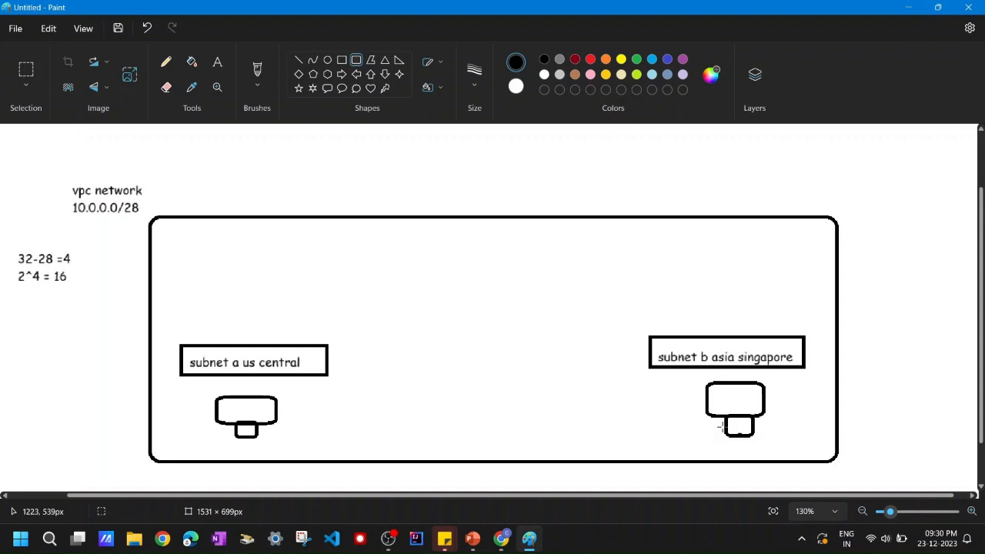
- Label the computer symbol below subnet a "vm a" and the one below subnet b "vm b"
click(217, 63)
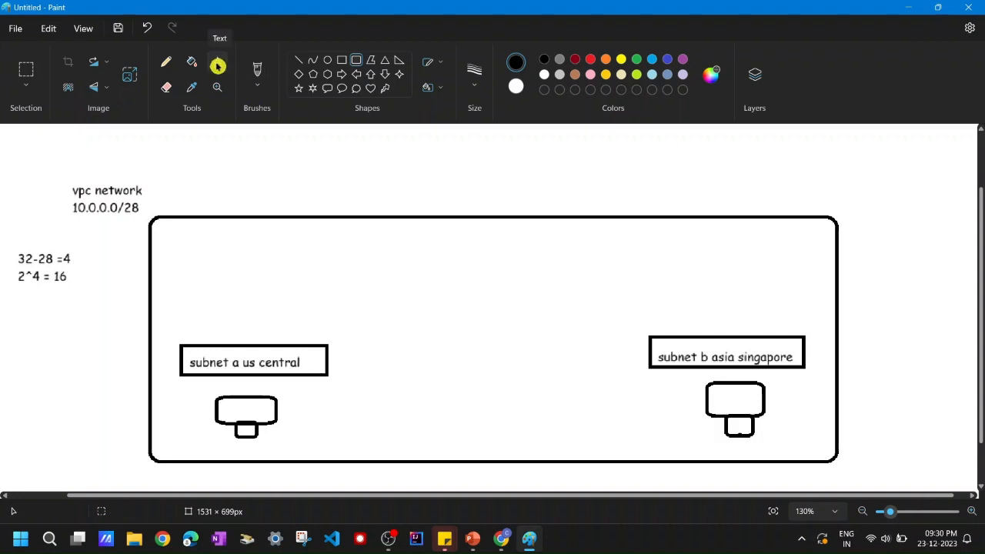
click(226, 416)
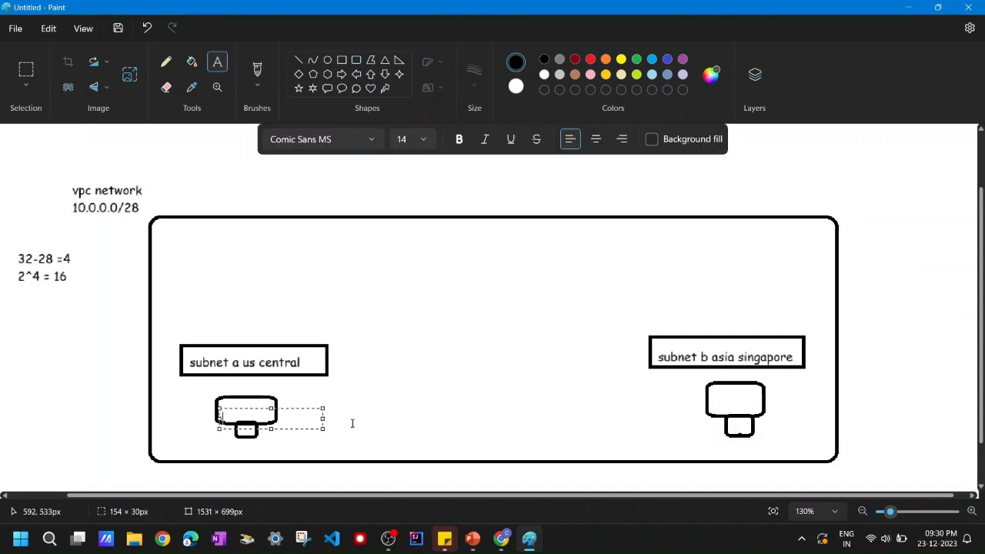
text(vm a)
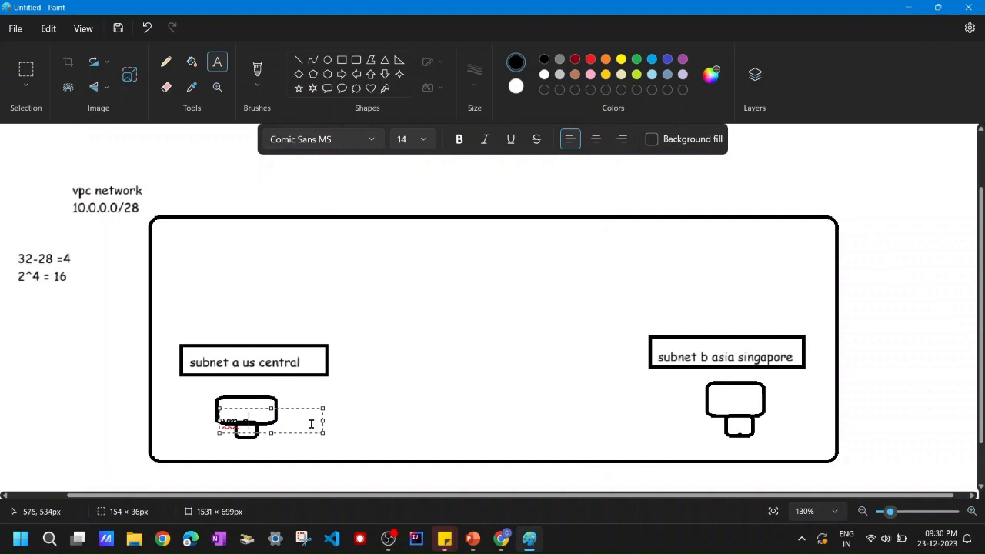
drag(270, 407, 271, 395)
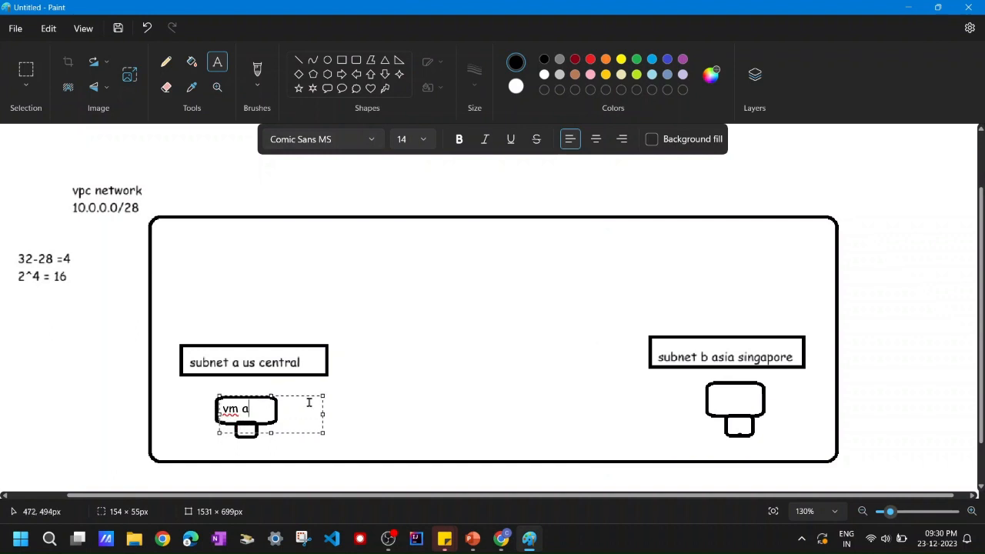
click(708, 389)
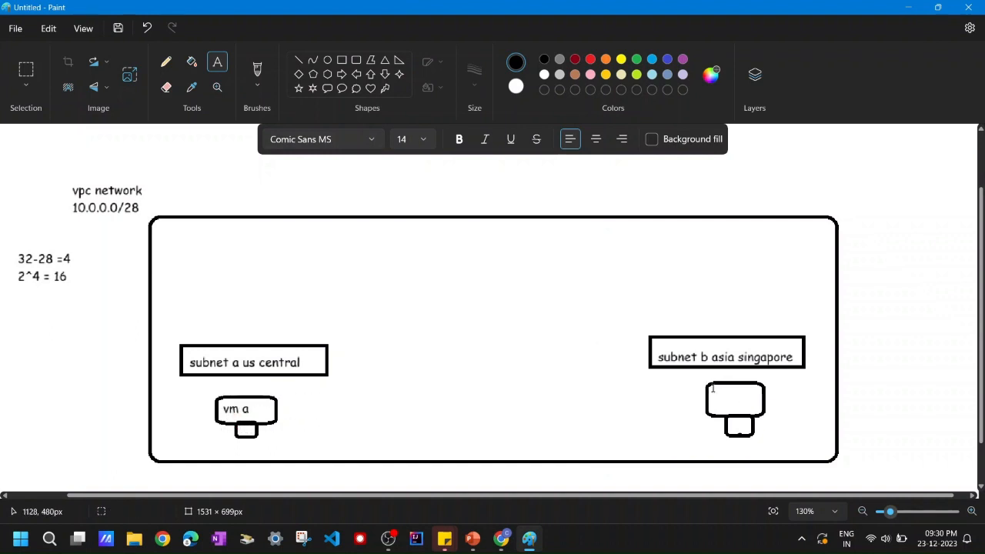
click(714, 388)
text(vm b)
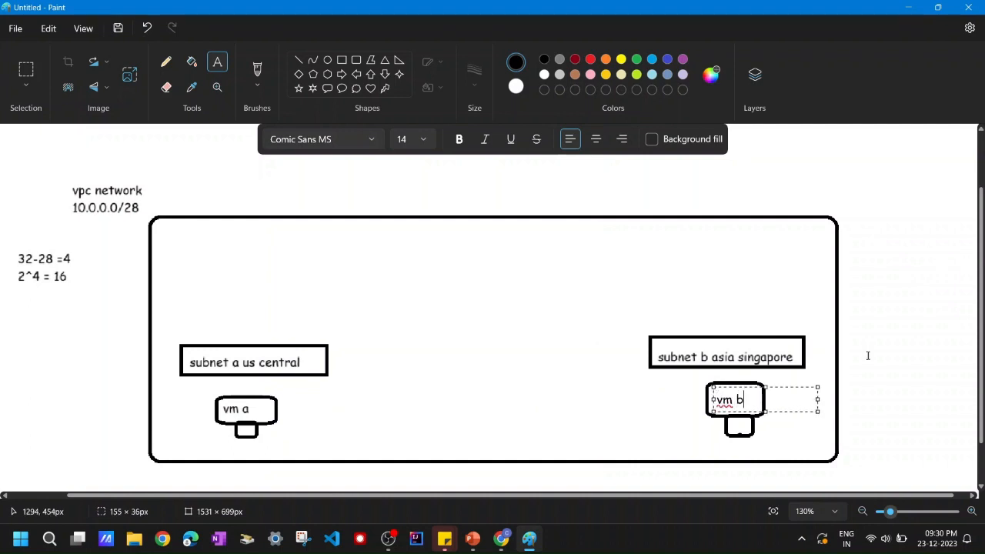
click(928, 338)
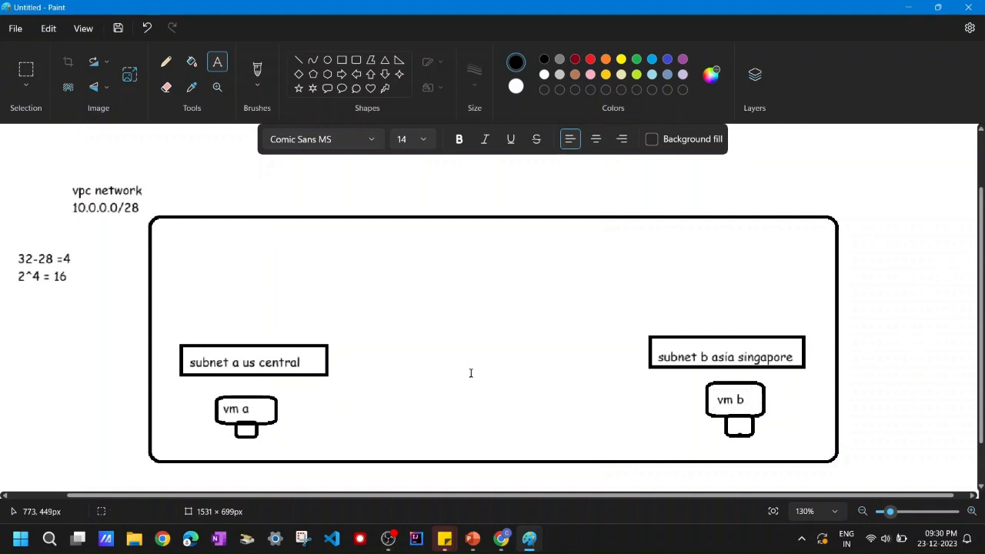
- Connect each subnet rectangle to the VM symbol below it with a short vertical line
click(300, 61)
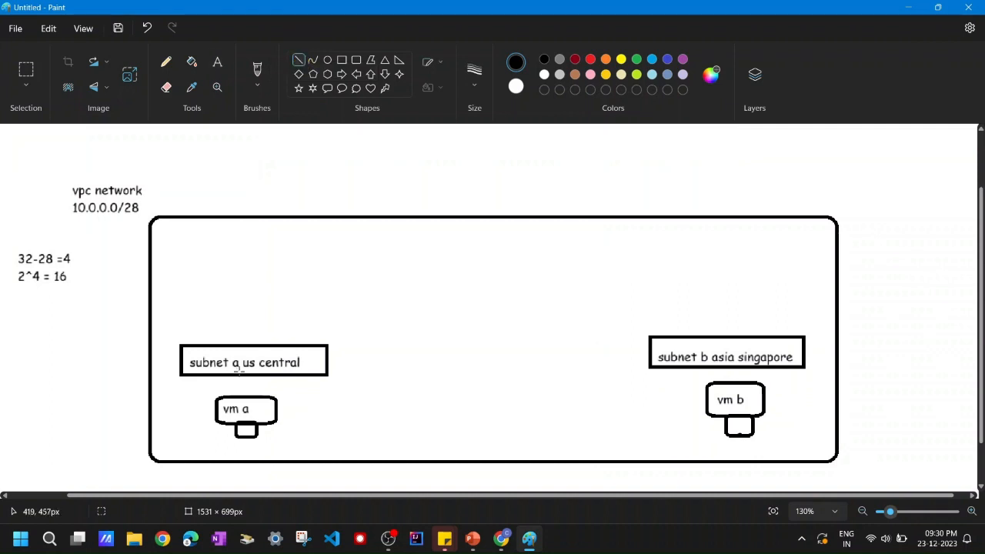
drag(242, 376, 243, 394)
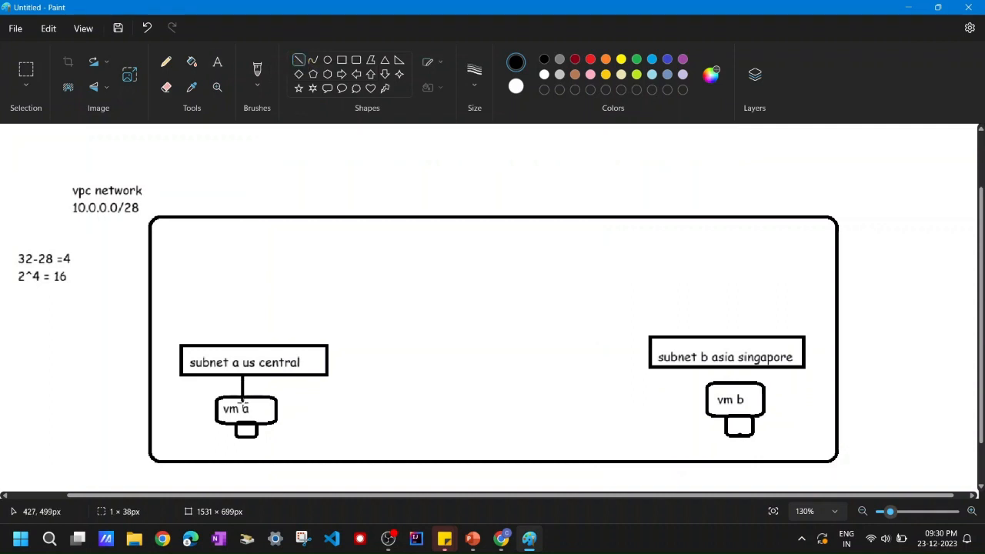
drag(737, 369, 735, 384)
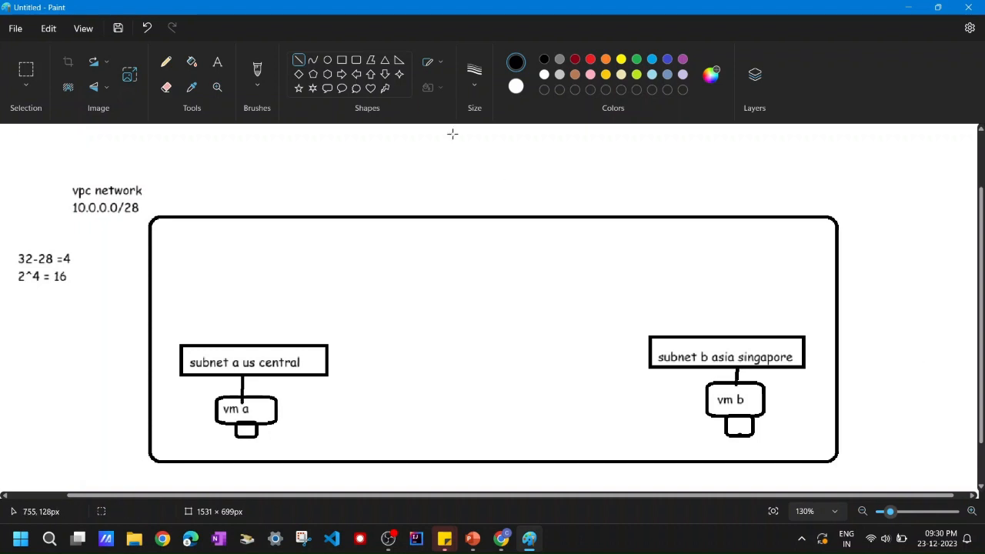
- Draw a wide rectangle about 719 × 43 px above both subnets and a down arrow about 43 × 97 px beside its right end
click(342, 60)
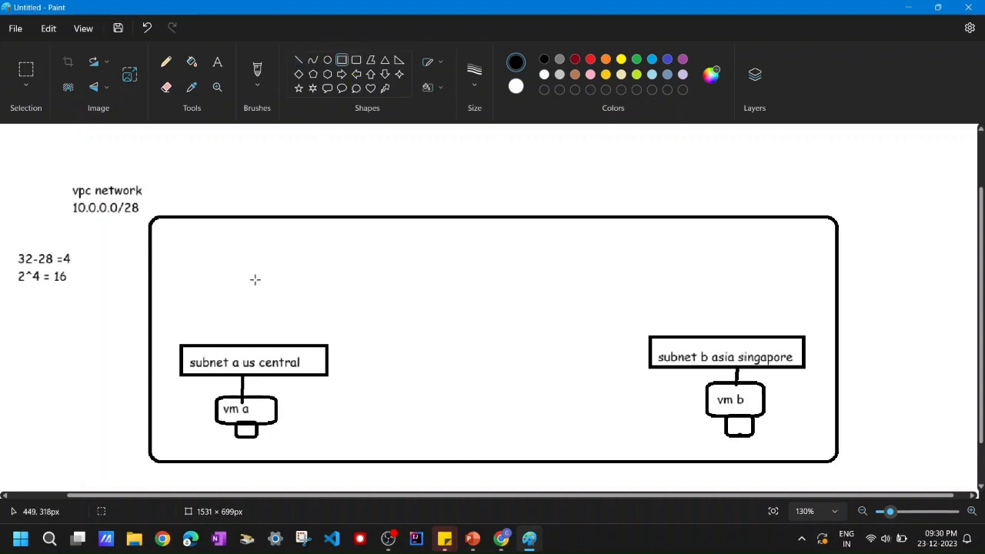
drag(252, 277, 732, 306)
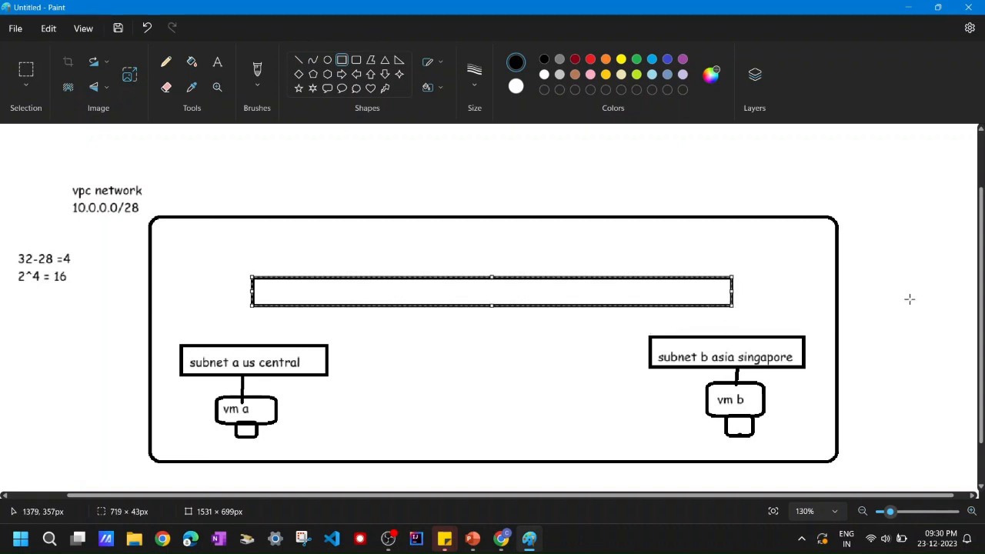
click(949, 292)
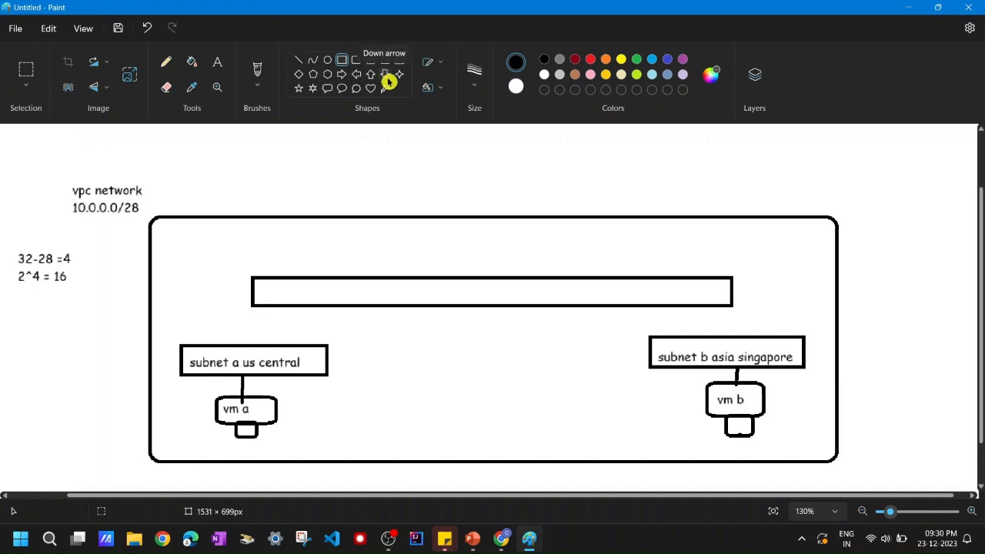
click(385, 74)
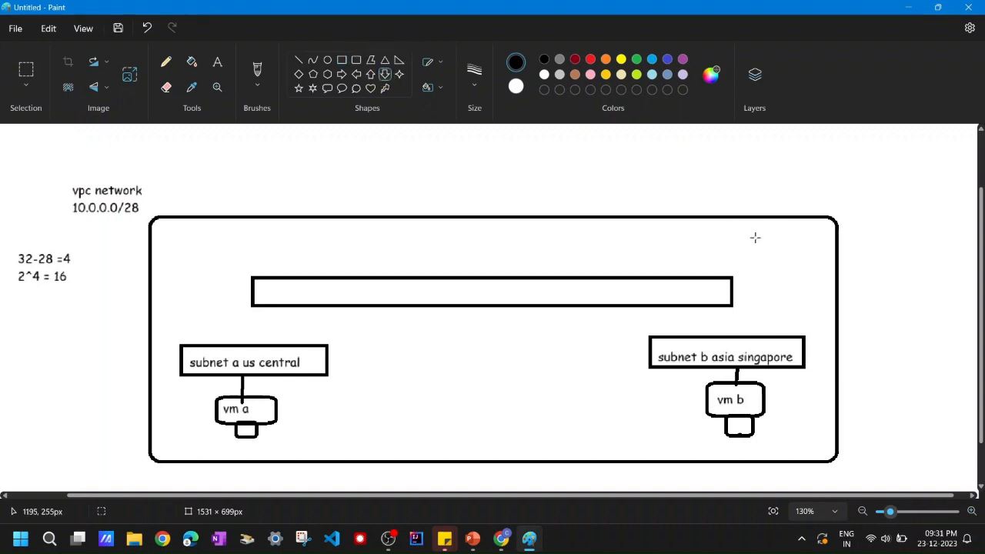
drag(742, 231, 771, 294)
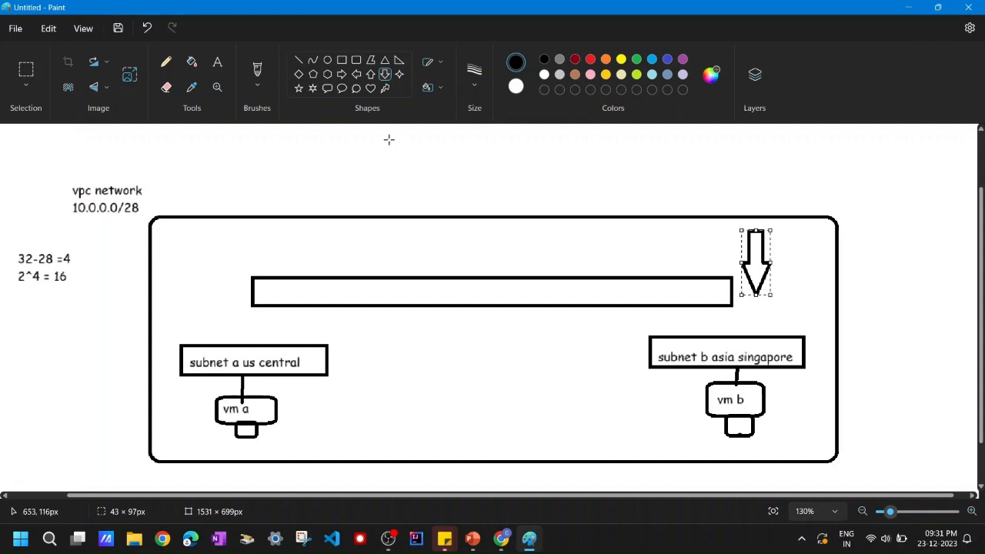
- Draw an up arrow above subnet a, beside the wide rectangle's end opposite the down arrow
click(370, 74)
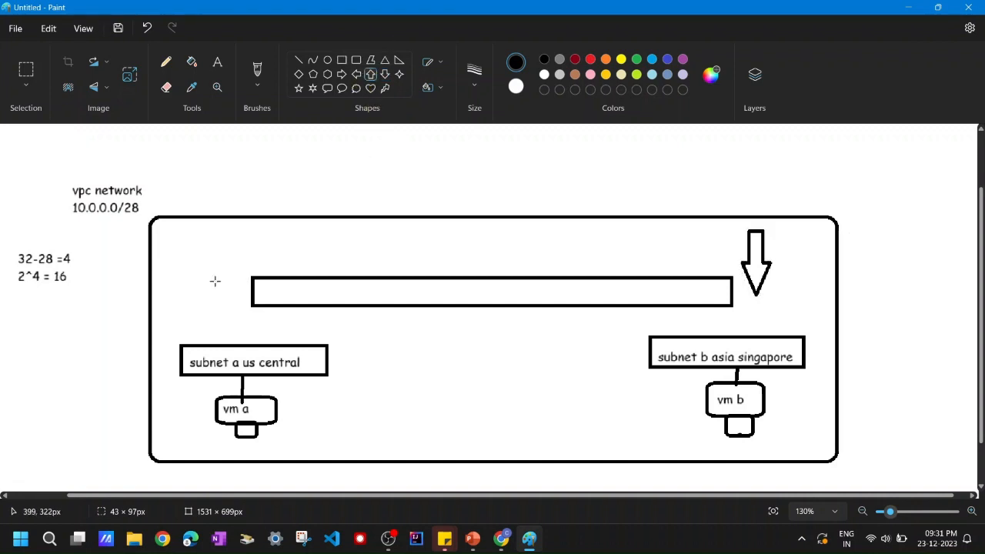
drag(191, 243, 218, 322)
click(313, 194)
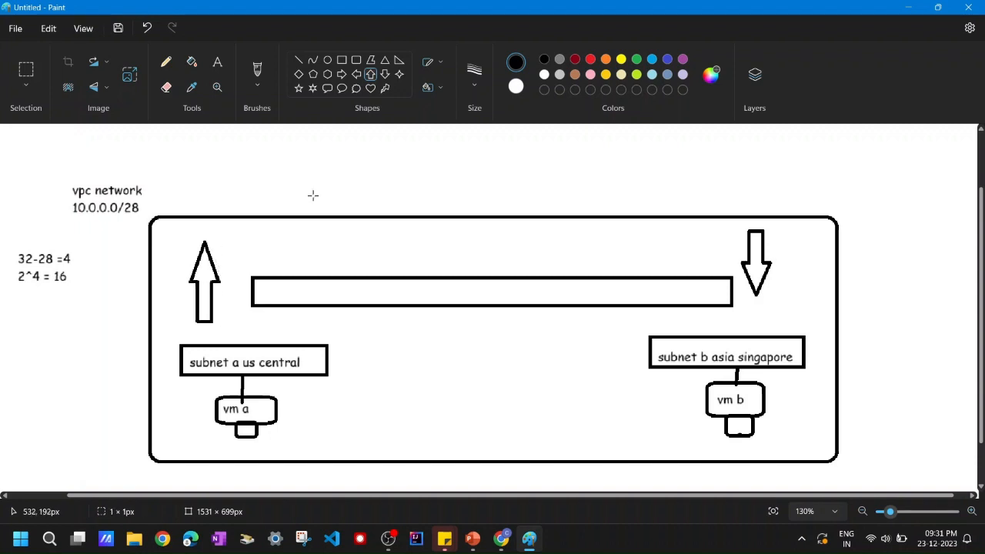
- Label the down arrow "incoming / ingress" on a single line in Comic Sans MS 14
click(218, 61)
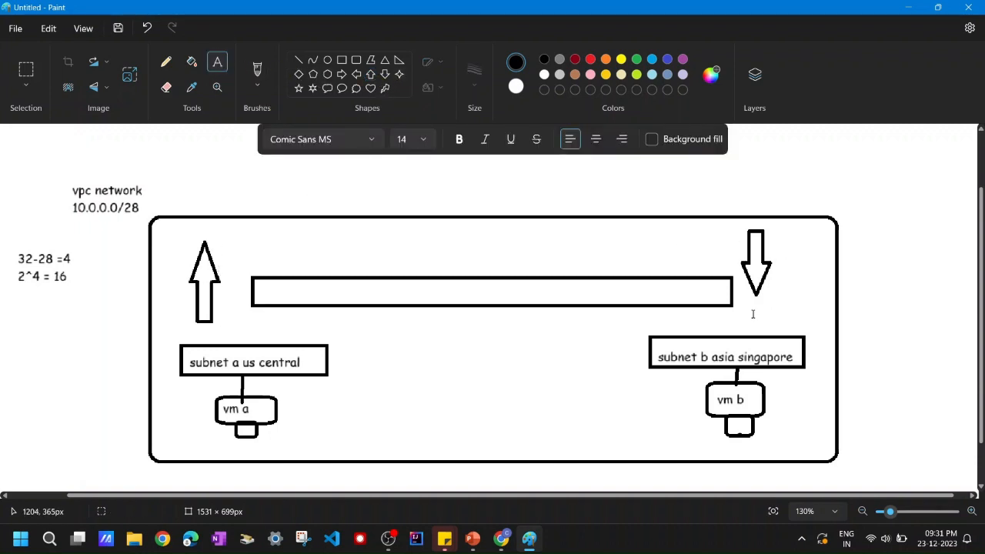
click(619, 230)
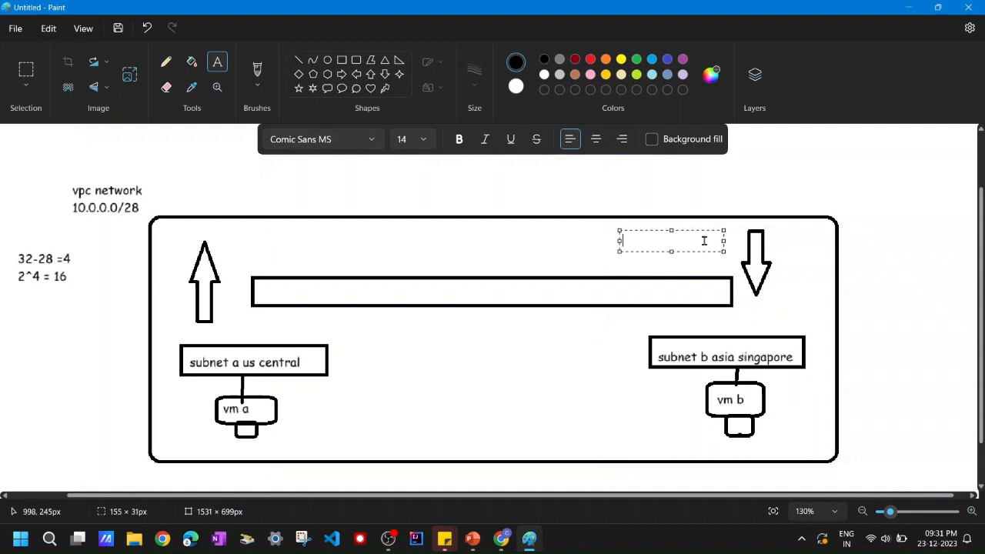
text(incomi)
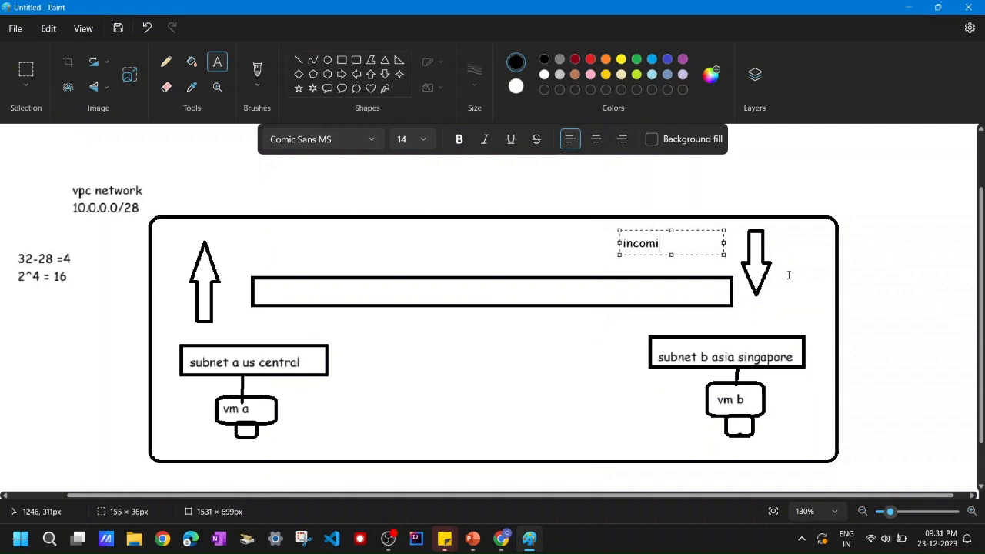
text(ng /)
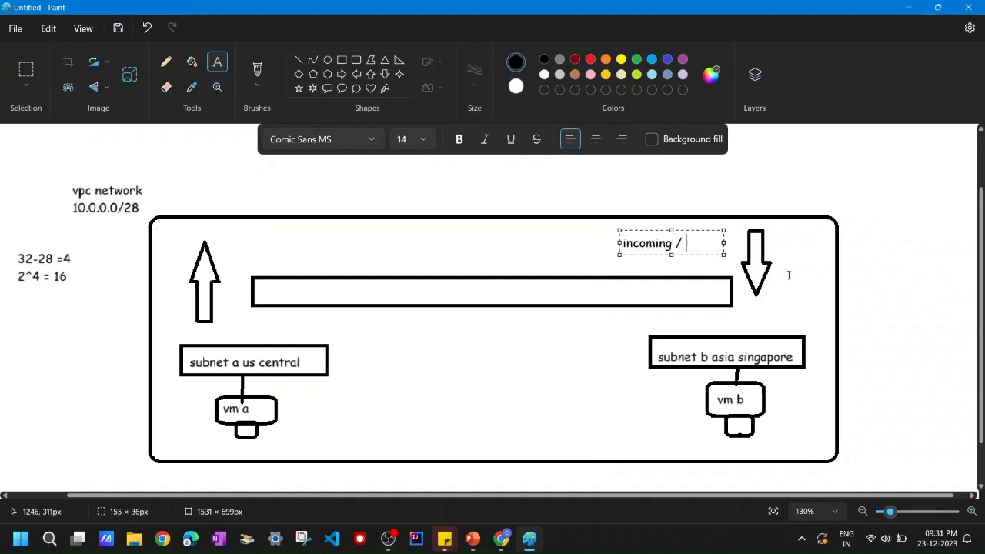
text( ingress)
drag(723, 271, 743, 274)
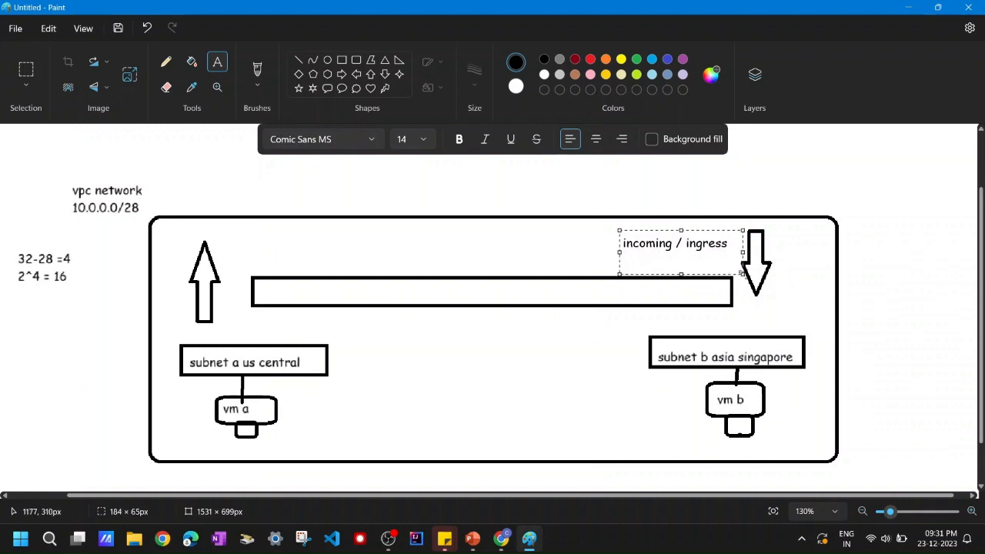
click(361, 253)
- Label the up arrow "outgoing / egress", widening the text box so the label fits on one line
click(217, 243)
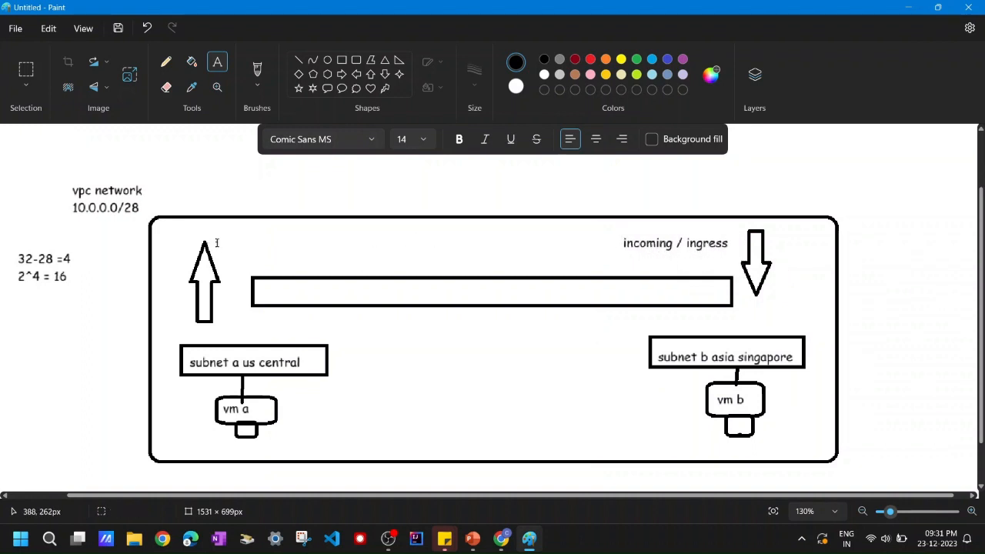
click(214, 243)
text(outgoing)
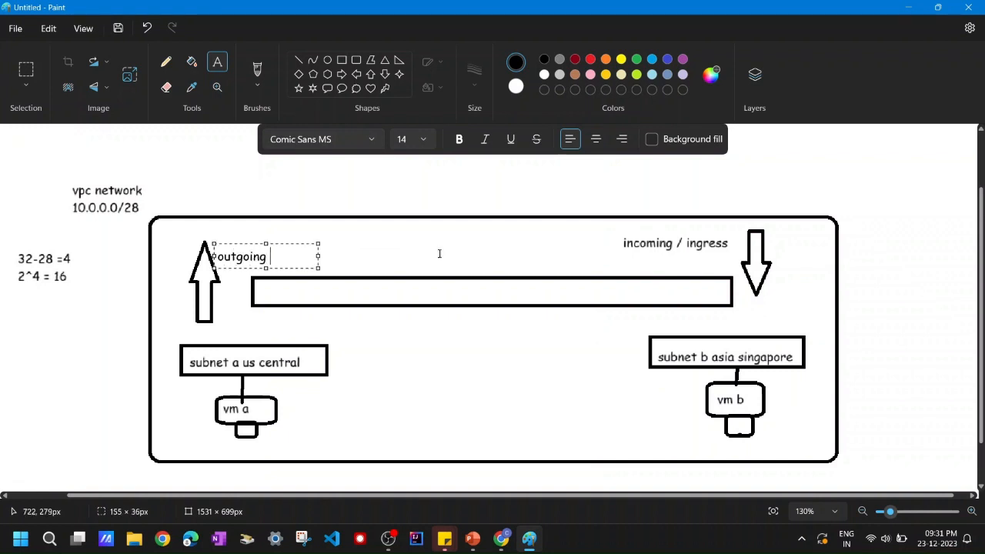
text( / egress)
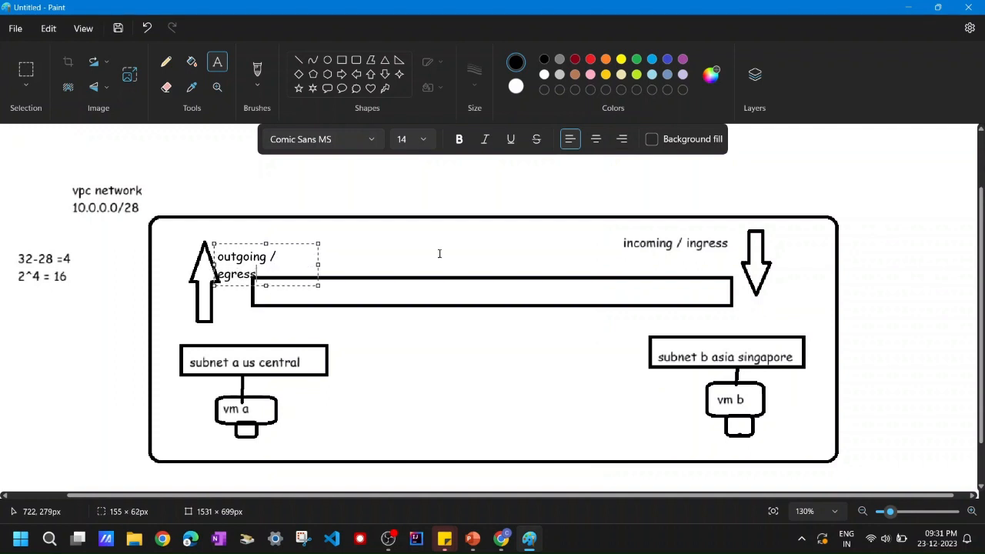
drag(319, 264, 343, 264)
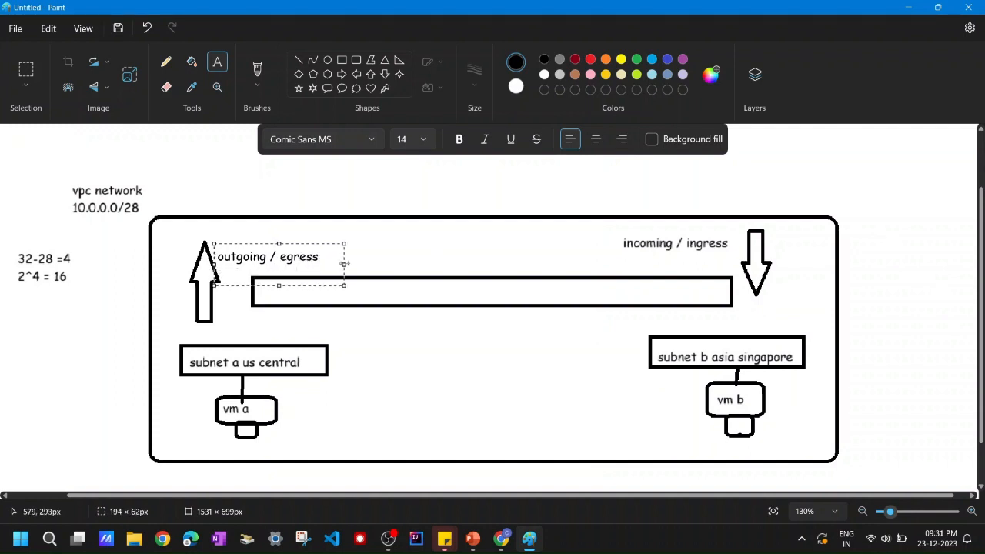
click(472, 255)
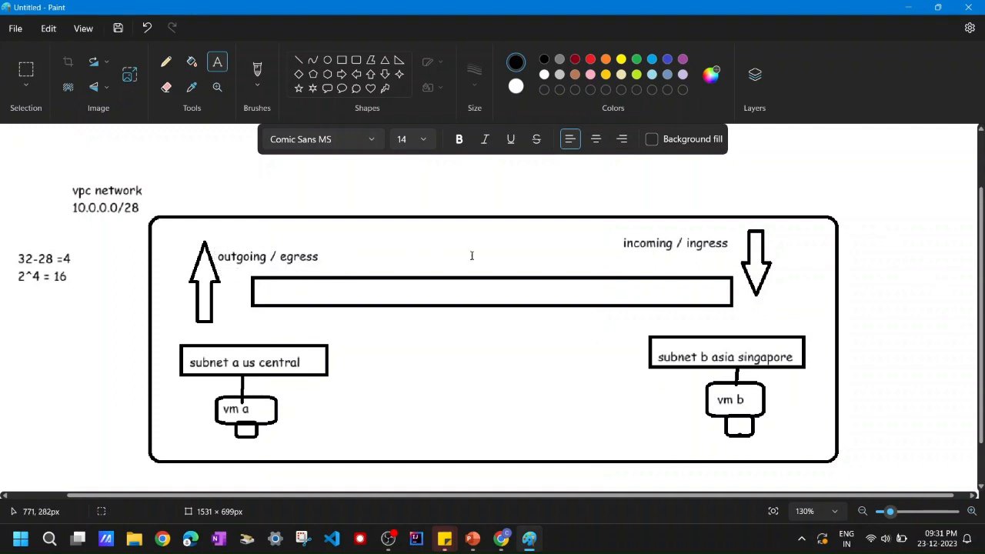
- Add the centre-aligned label "firewall" inside the wide rectangle between the two arrows
click(404, 293)
click(384, 281)
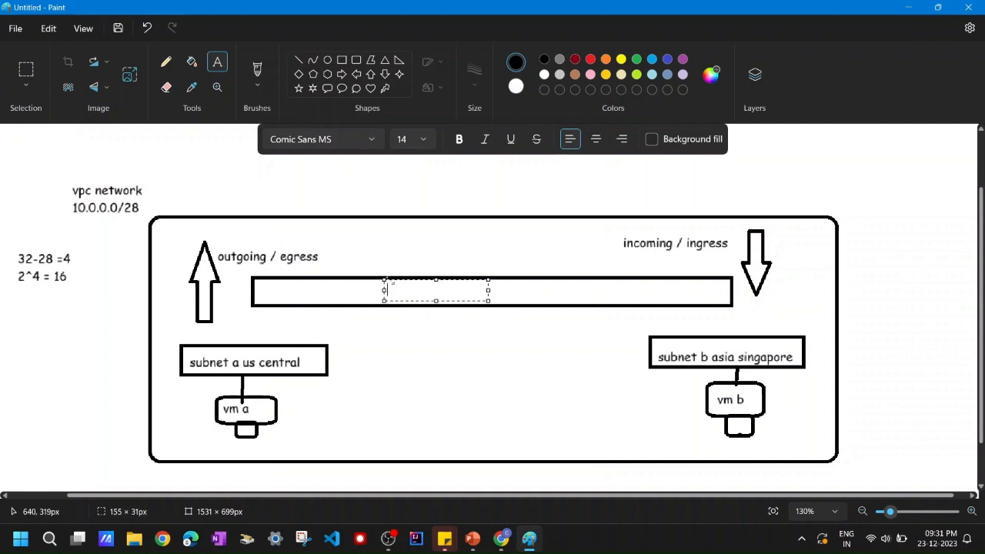
text(firew)
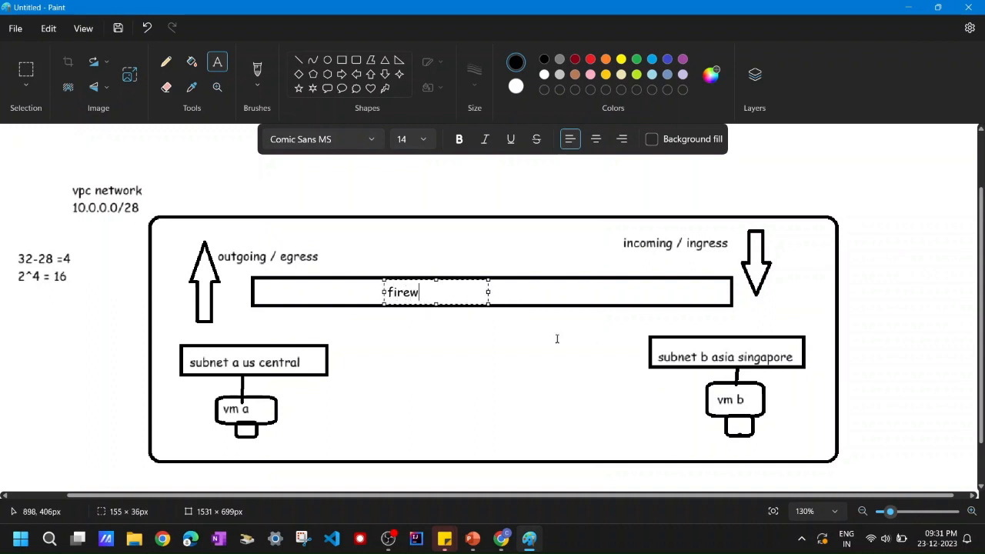
text(all)
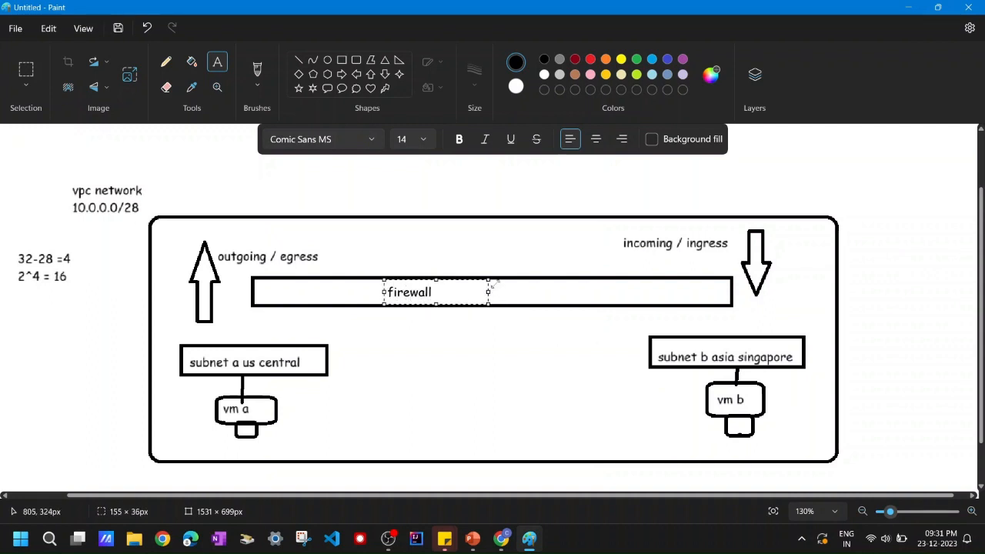
drag(487, 291, 565, 292)
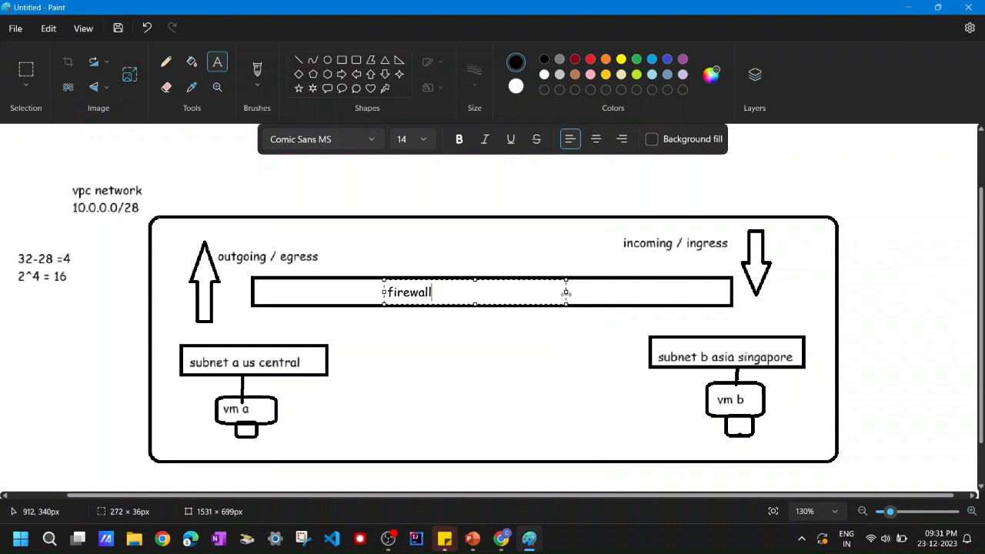
click(596, 138)
click(537, 339)
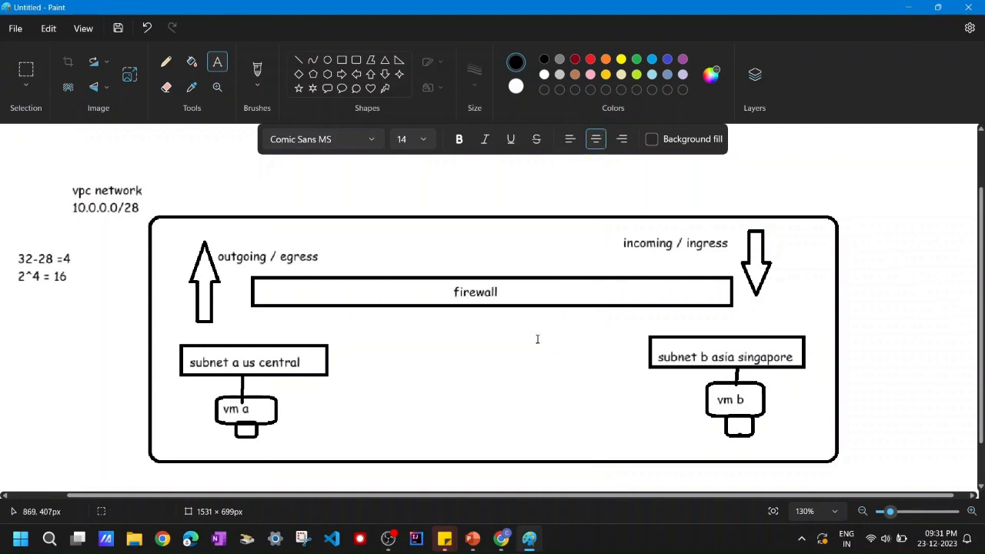
- Draw an oval about 98 × 129 px over the VPC rectangle's corner near the down arrow and cross it with two diagonal lines
click(742, 152)
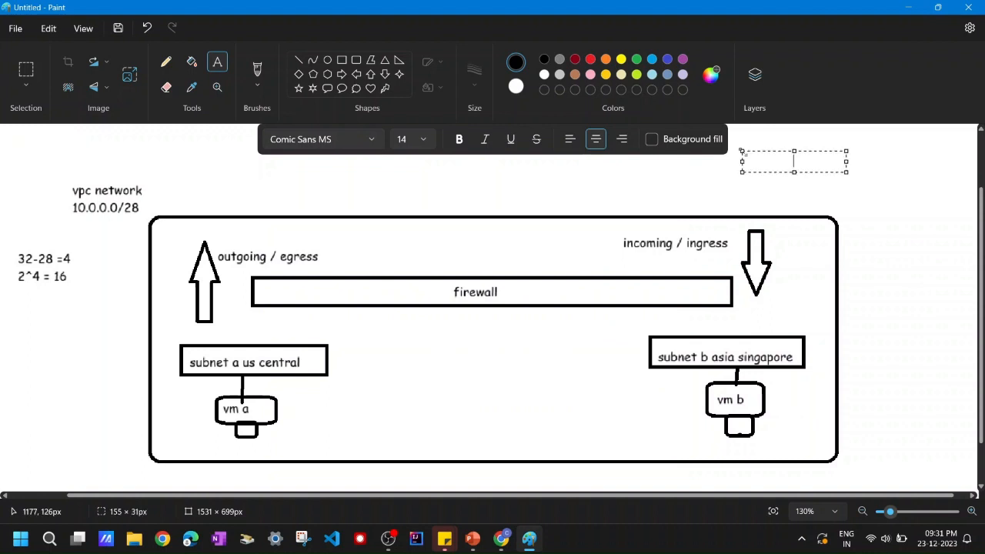
click(926, 196)
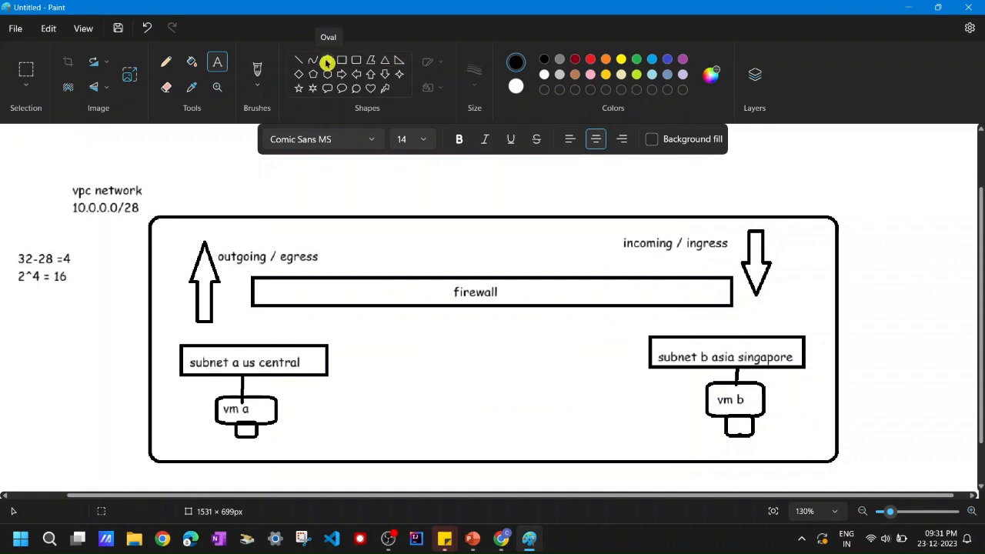
click(328, 63)
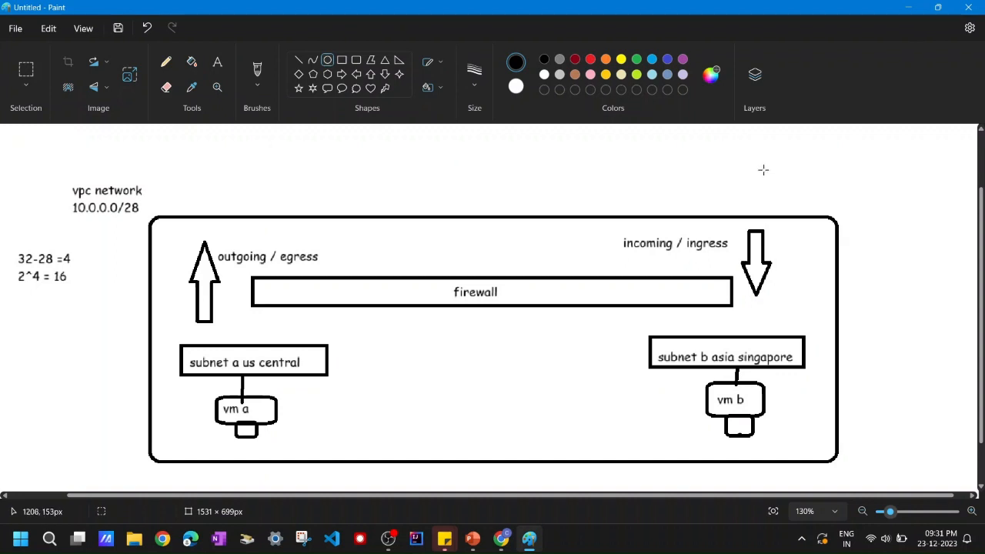
mouse_move(767, 157)
mouse_down()
mouse_move(811, 239)
mouse_move(834, 243)
mouse_up()
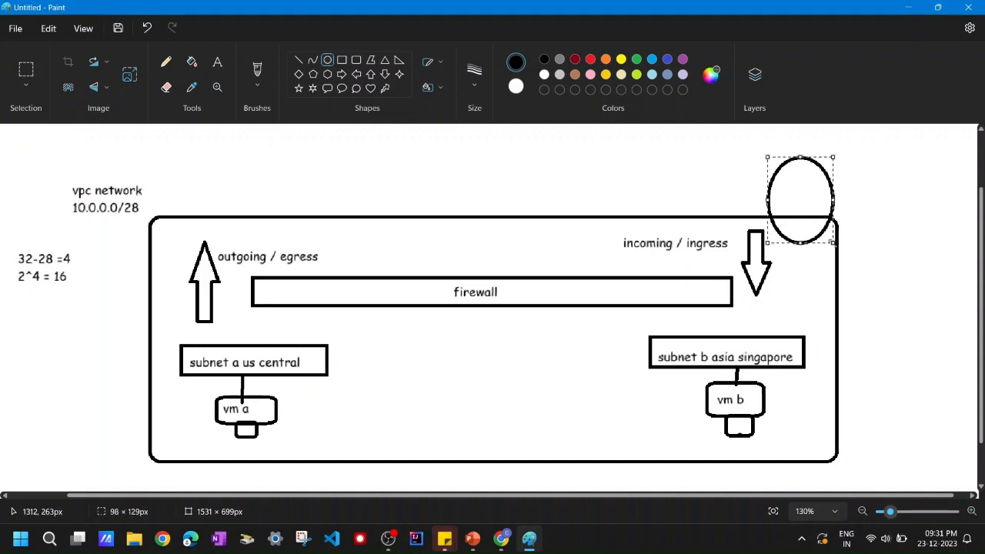
click(878, 202)
click(299, 60)
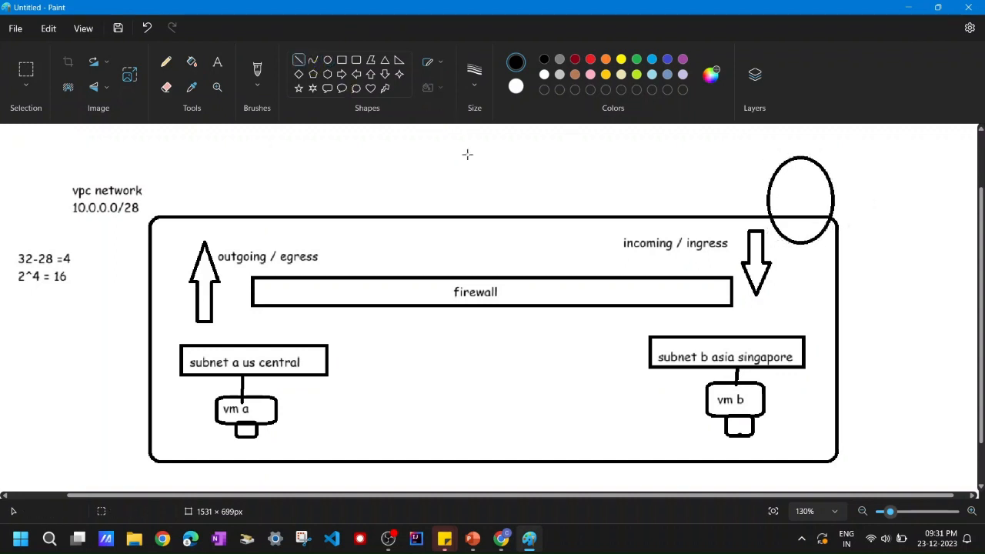
mouse_move(774, 223)
mouse_down()
mouse_move(819, 162)
mouse_move(828, 221)
mouse_up()
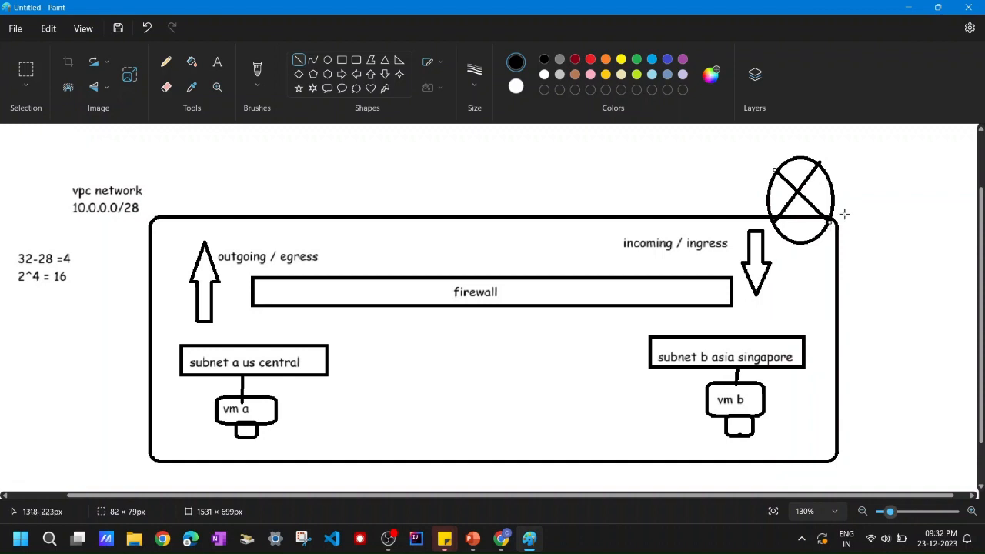
click(866, 205)
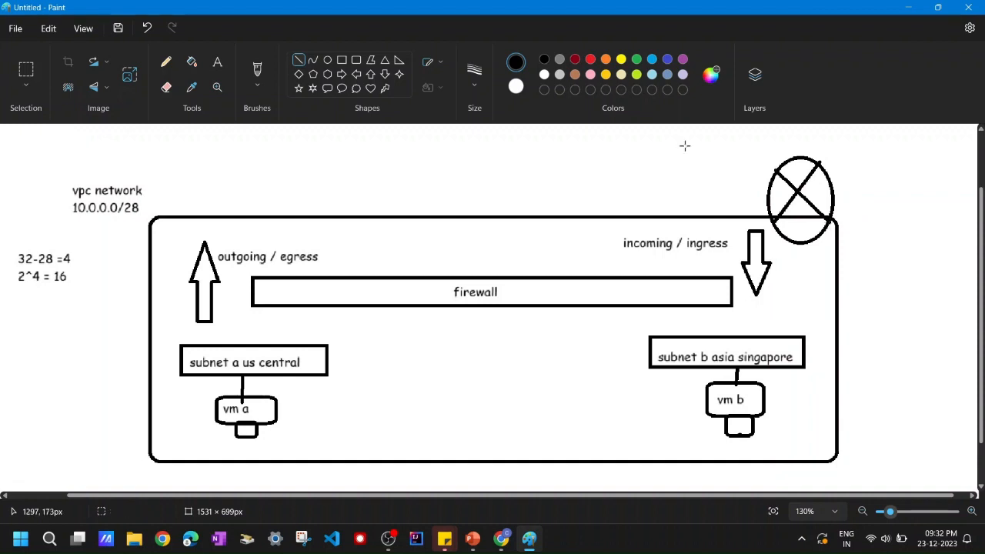
- Label the crossed oval "internet gateway" on a single line
click(217, 71)
click(822, 143)
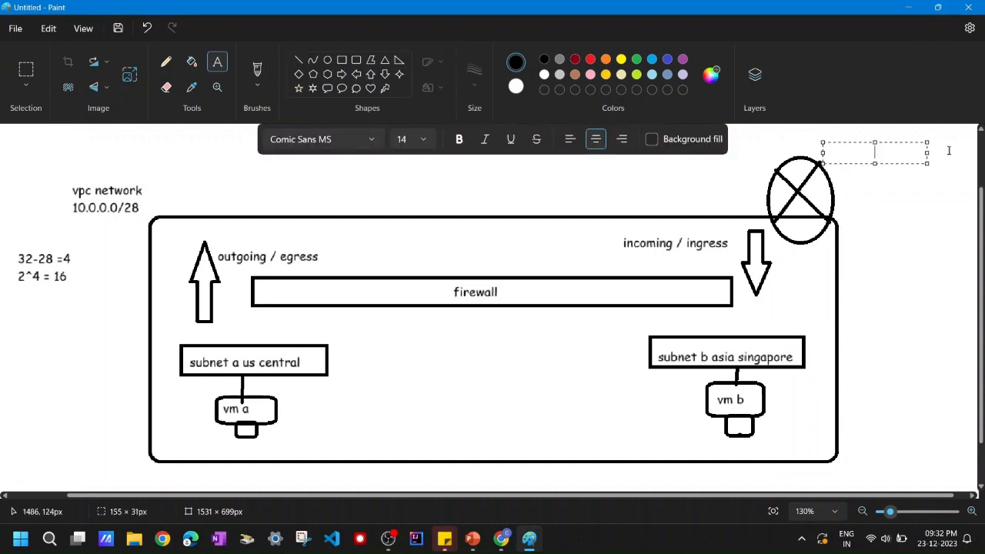
text(internet)
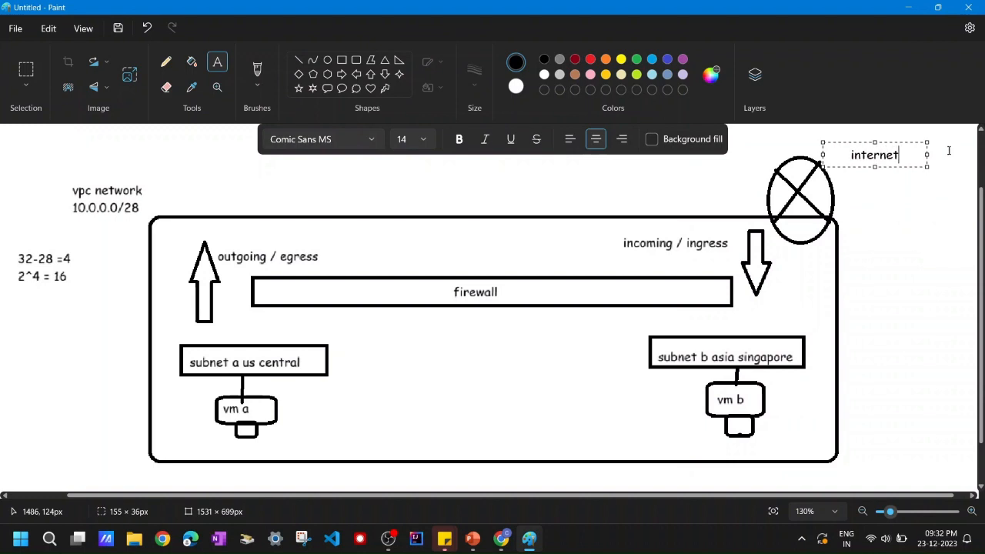
text( gateway)
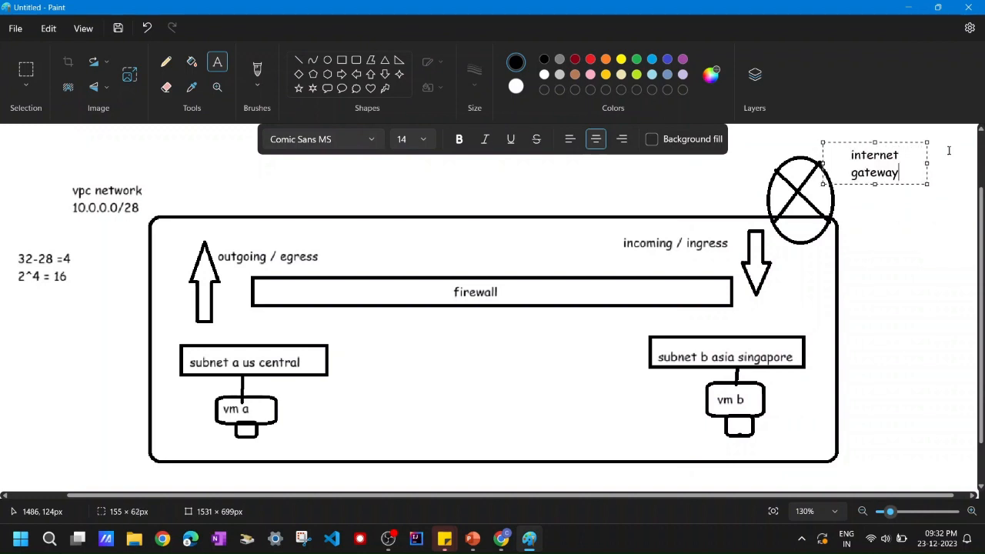
drag(927, 163, 962, 164)
click(881, 280)
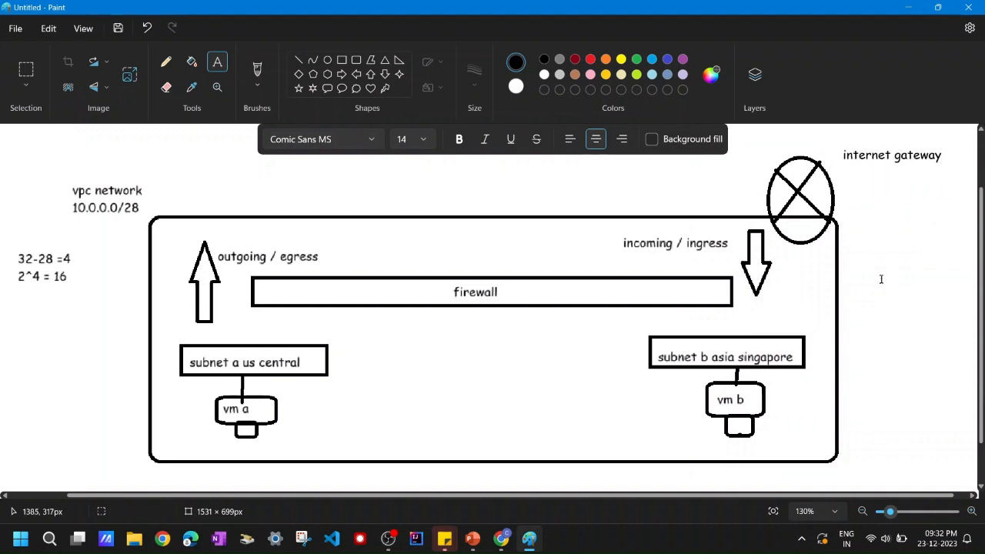
click(882, 279)
click(839, 216)
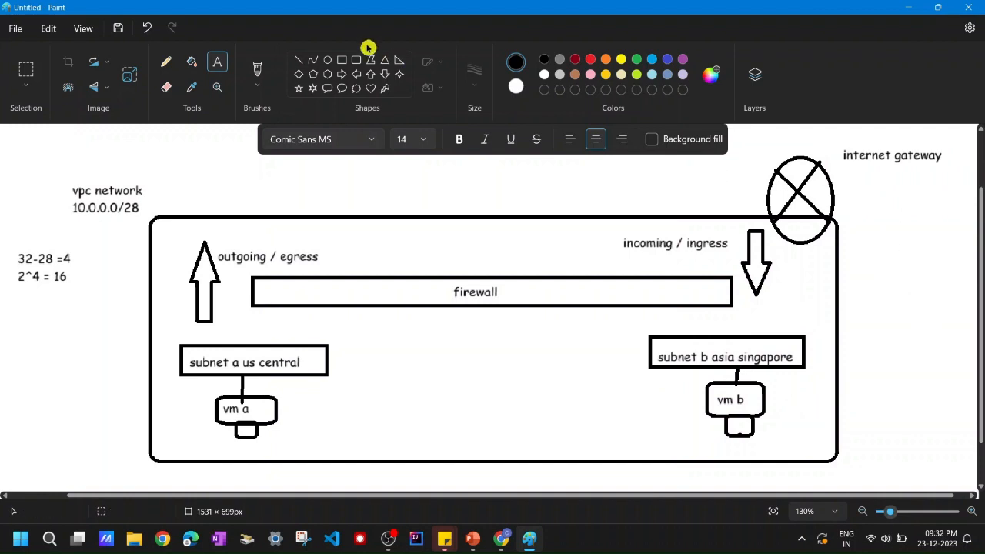
- Draw a diagonal line about 126 × 98 px outward from the internet gateway and a cloud callout about 144 × 130 px at its end
click(298, 62)
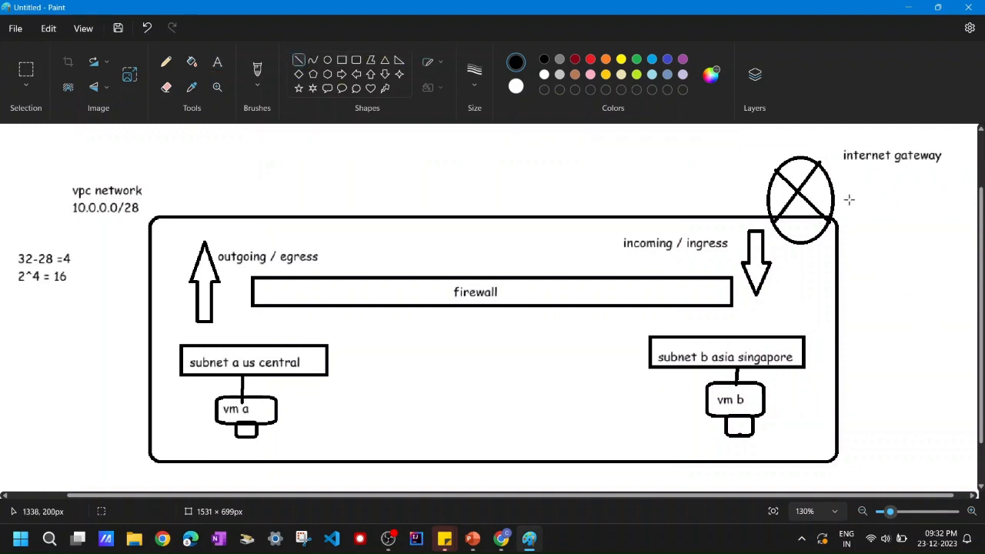
drag(832, 186, 915, 253)
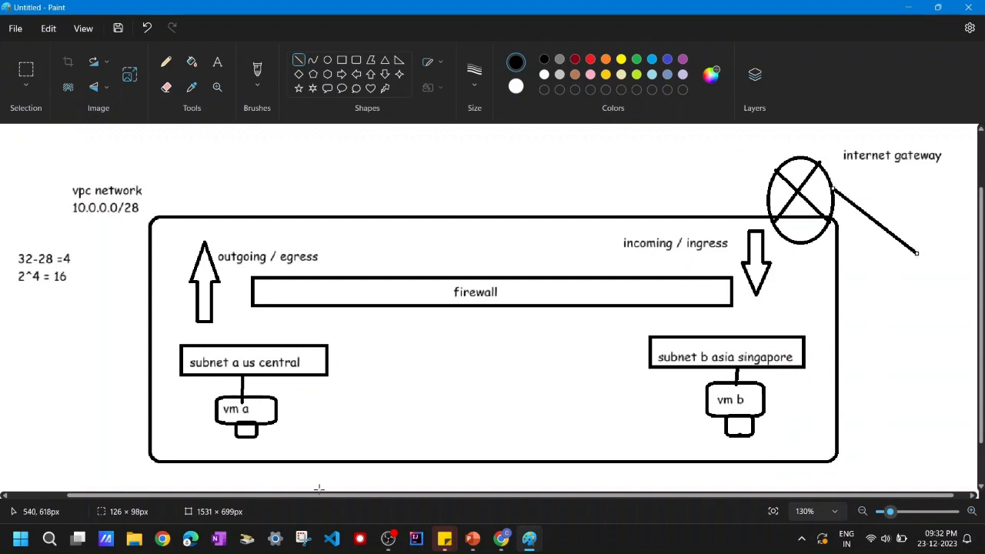
scroll(354, 503, right, 2)
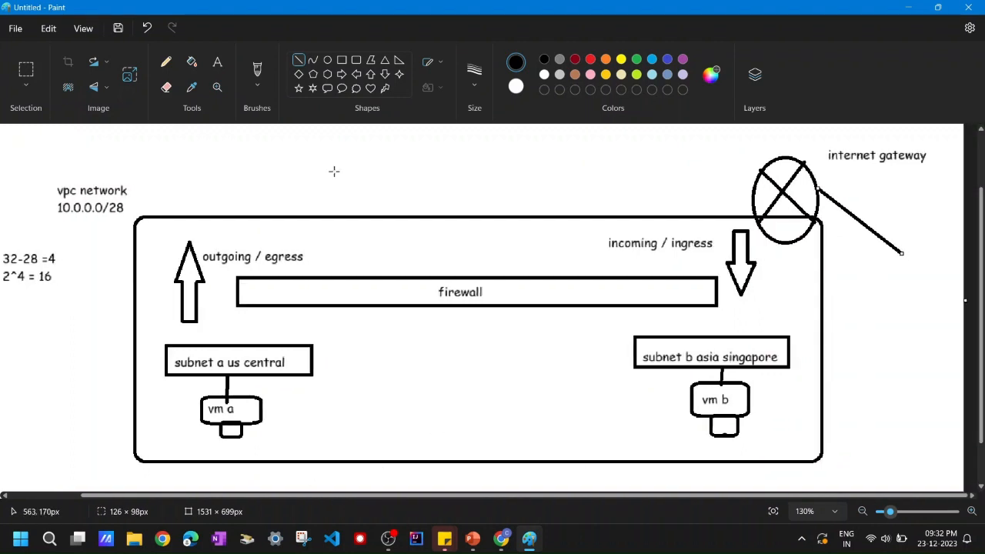
click(355, 88)
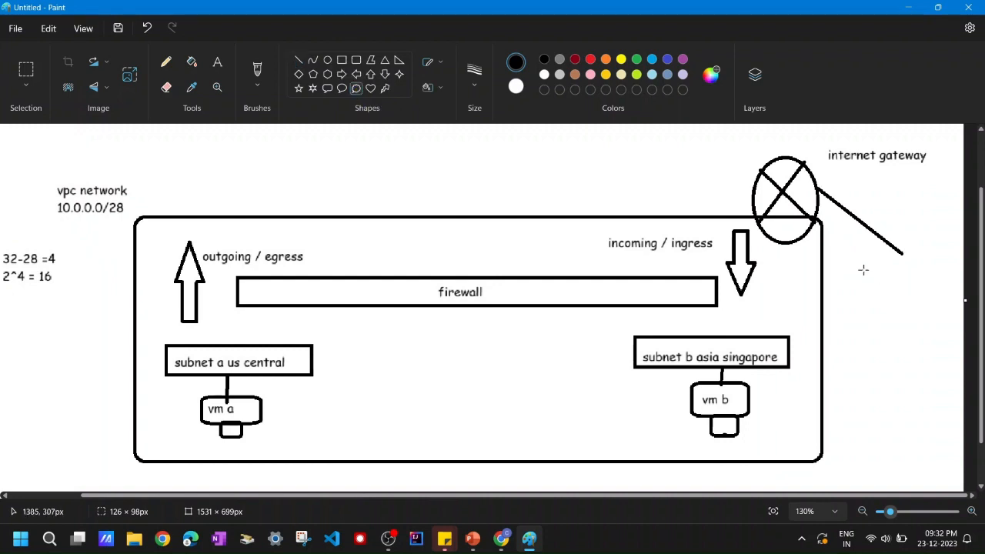
drag(855, 252, 952, 338)
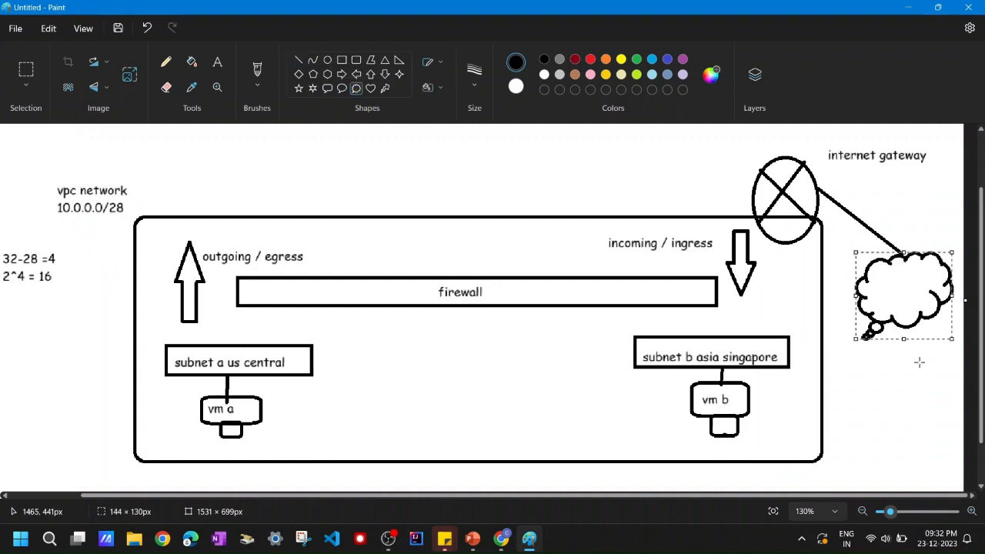
click(918, 362)
- Add the label "public internet" inside the cloud callout, enlarging the text area so it fits on one line
click(218, 63)
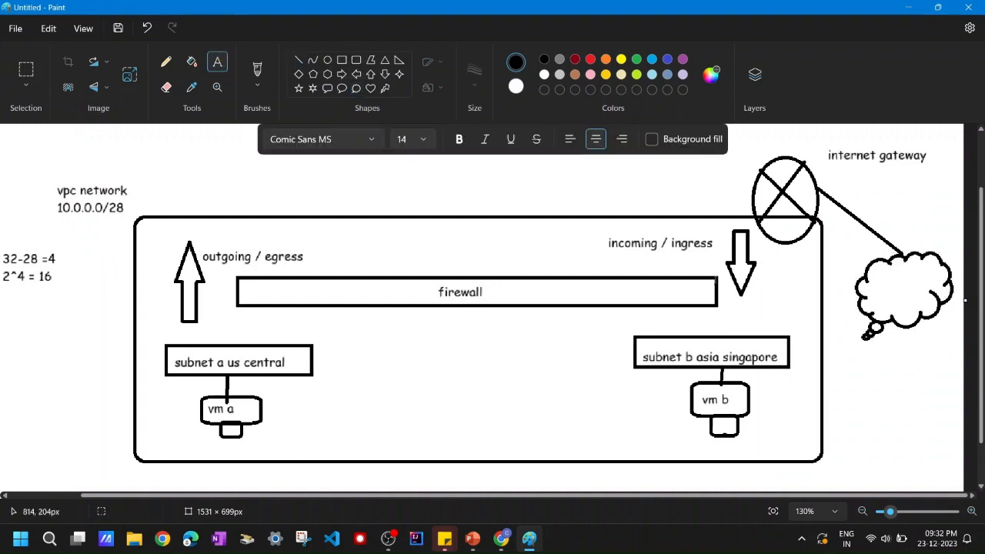
drag(870, 287, 973, 306)
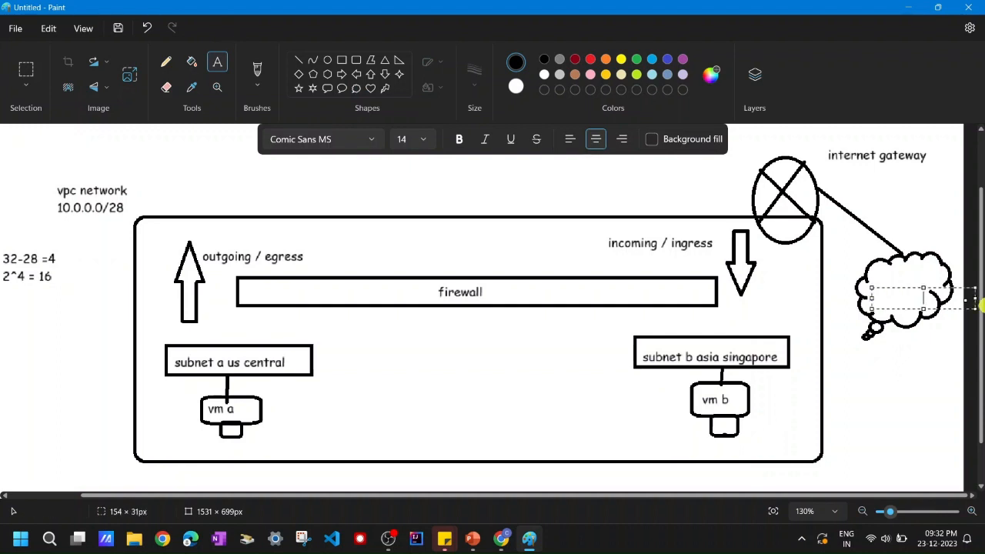
text(public)
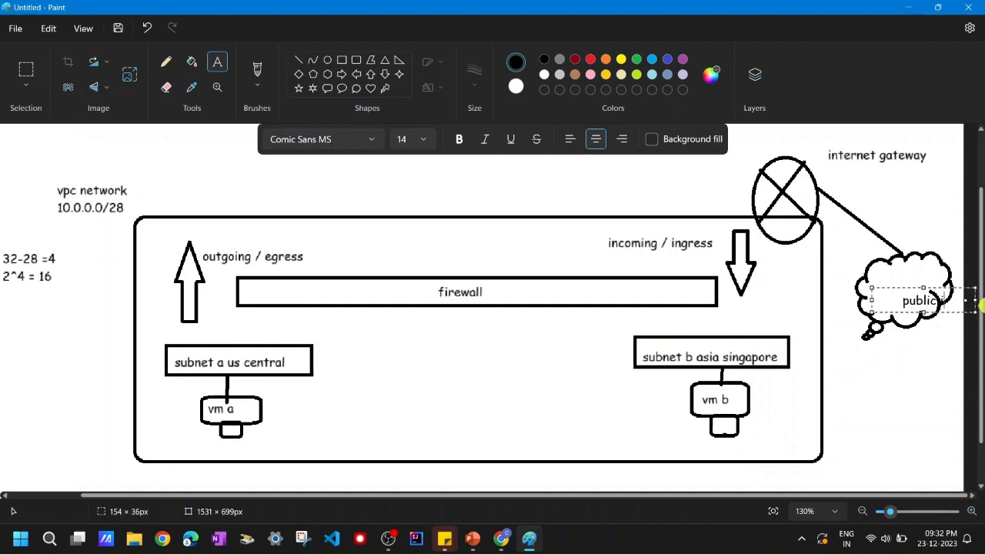
text( internet)
drag(871, 288, 834, 271)
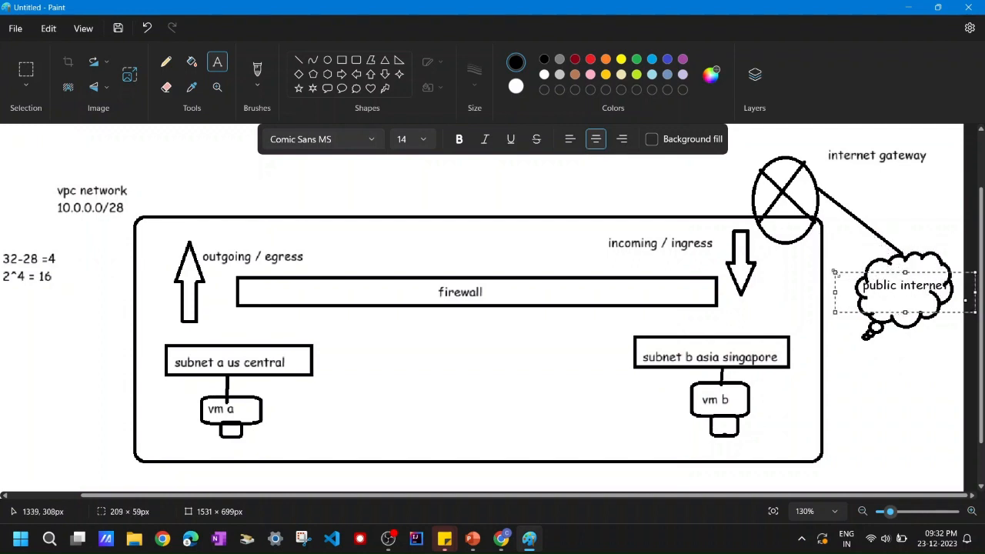
click(914, 372)
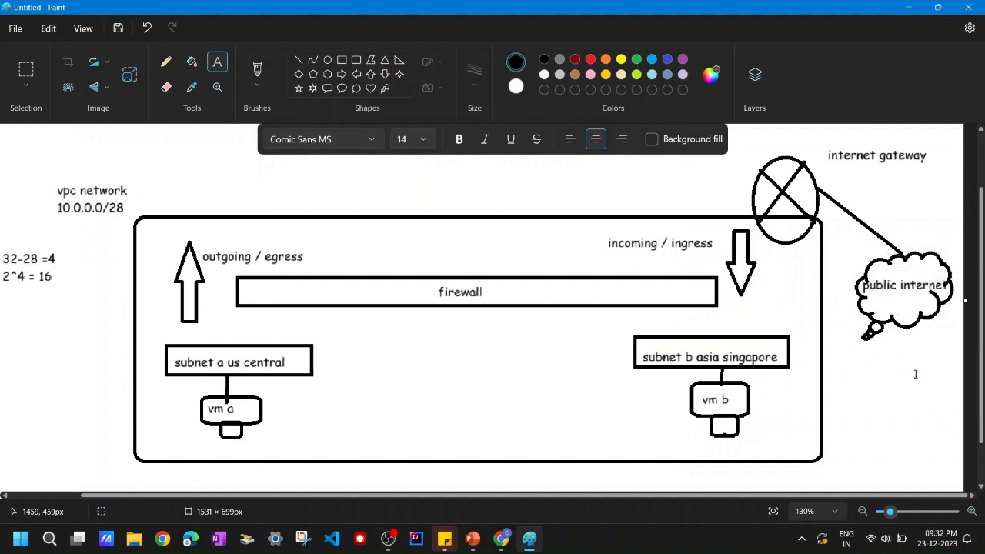
- Draw a vertical line below the cloud ending in a computer: a rounded rectangle about 149 × 116 px with a smaller one beneath it
click(299, 59)
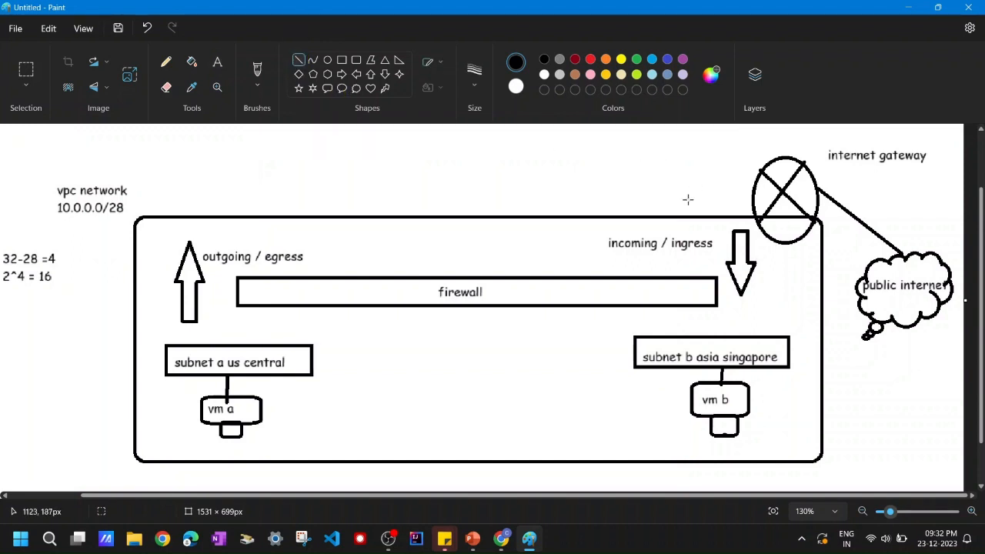
drag(903, 328, 905, 379)
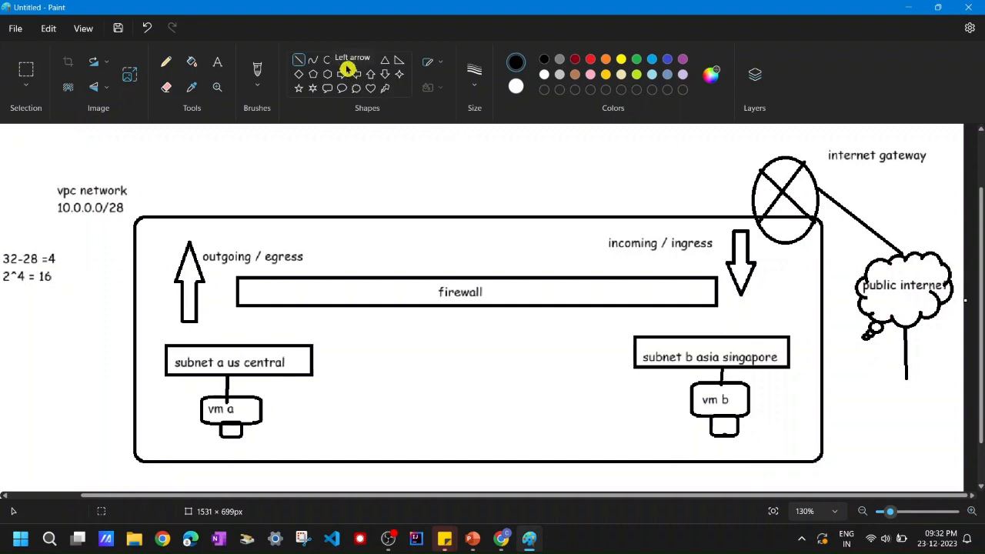
click(356, 60)
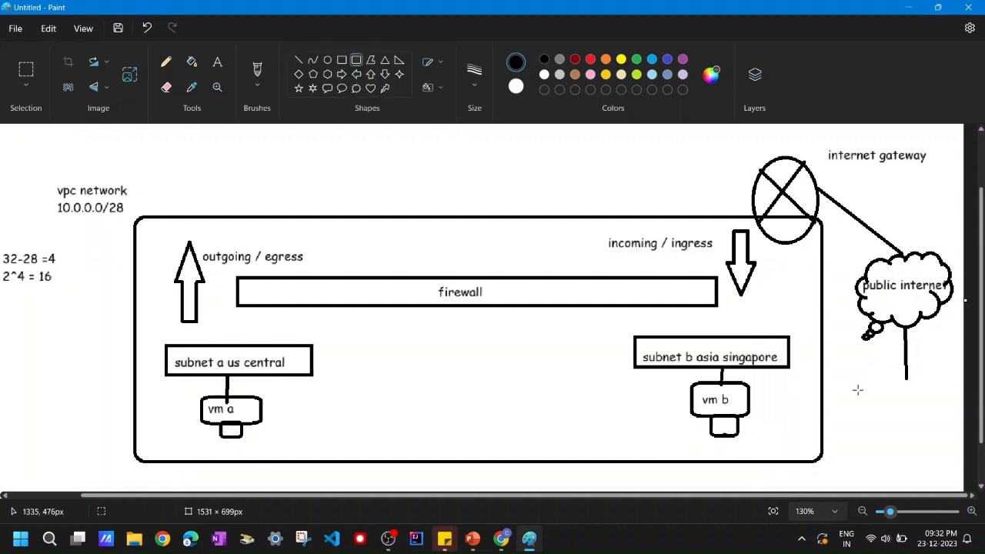
drag(858, 373, 956, 449)
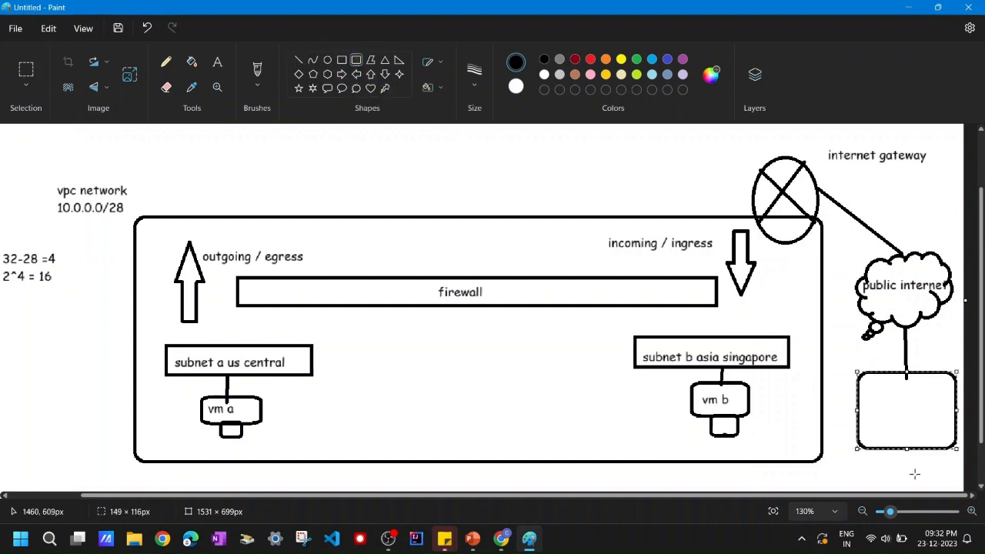
drag(891, 450, 935, 478)
- Switch to Chrome, search for "what is my ip address" in a new tab and copy the public IPv4 address
mouse_move(501, 538)
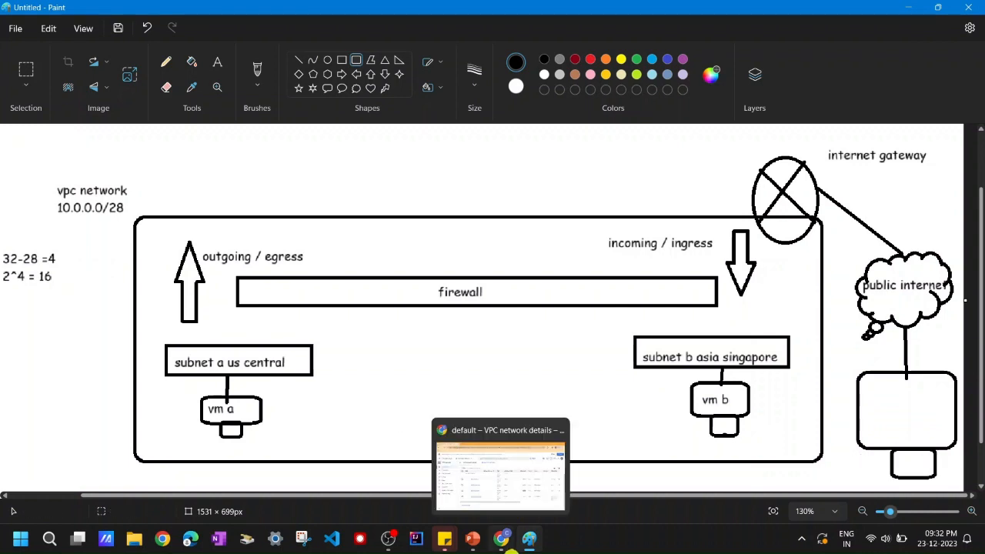
click(514, 434)
click(340, 12)
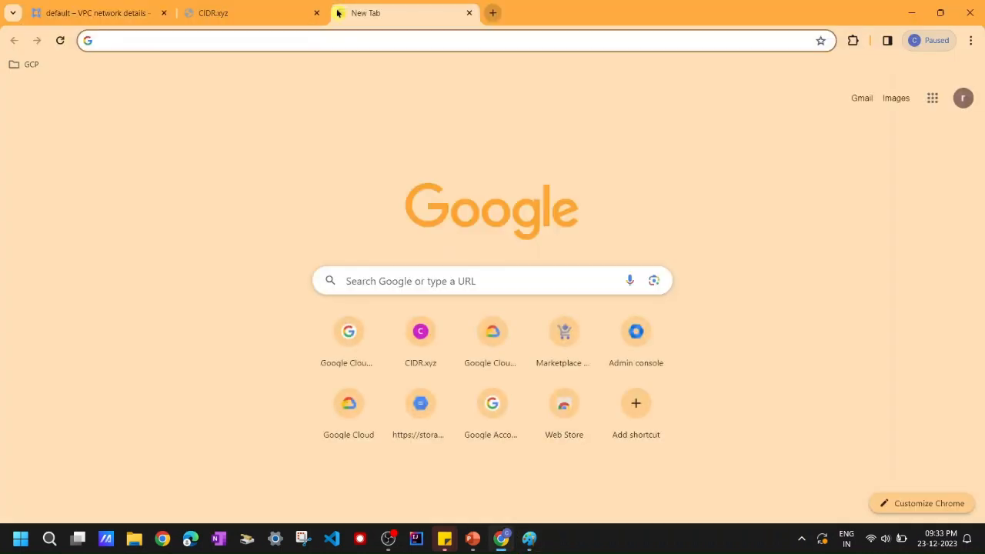
text(what)
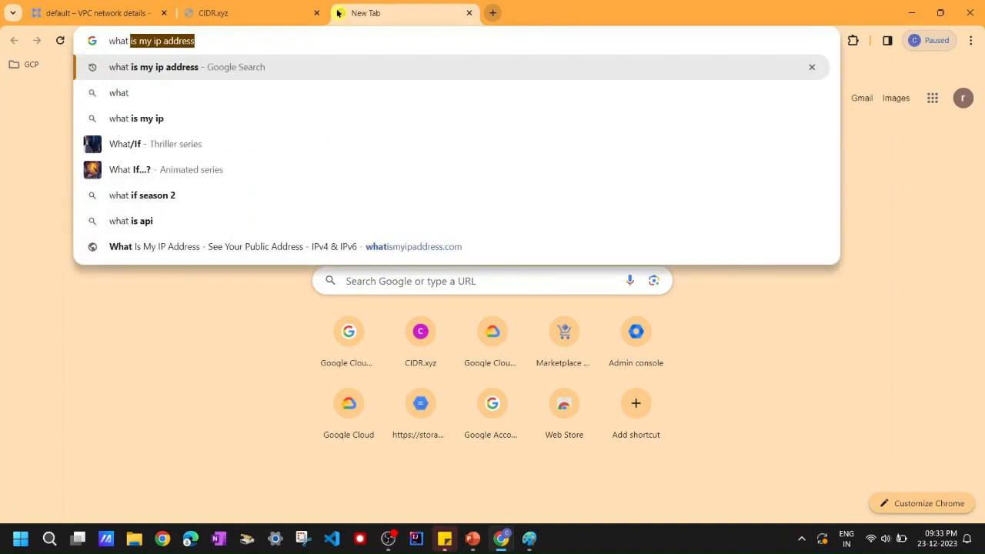
click(257, 69)
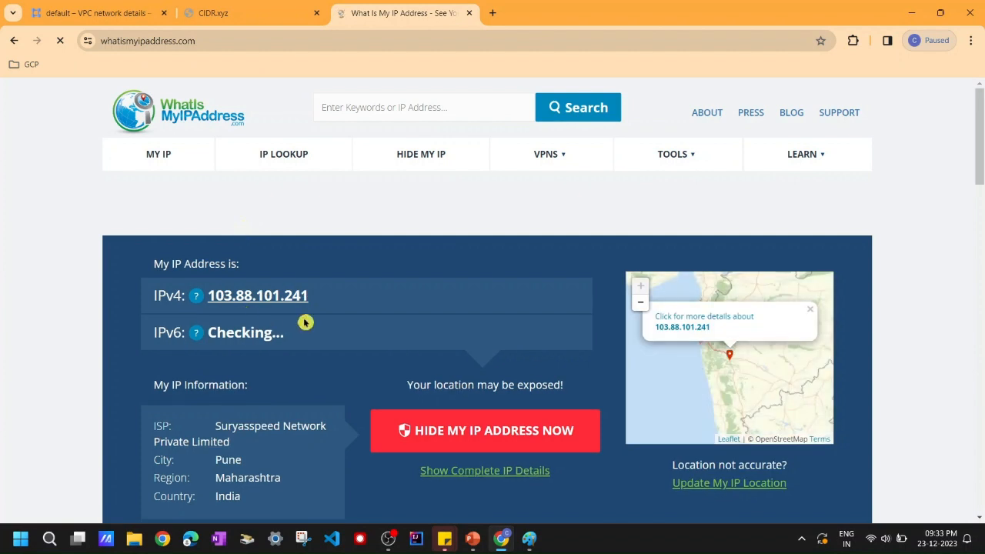
drag(330, 304, 211, 300)
key(ctrl+c)
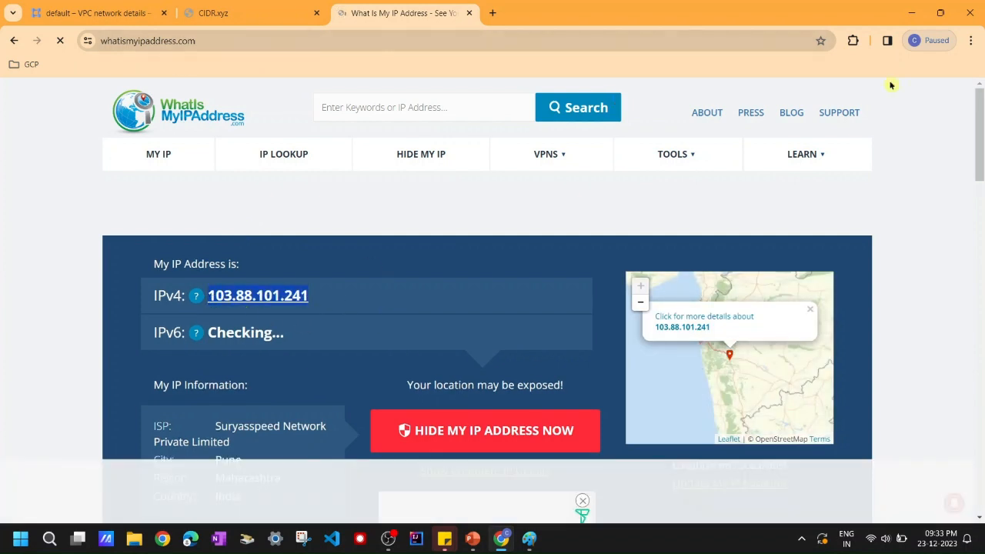
- Return to Paint and label the computer below the cloud "my laptop", with the copied IPv4 address on a second line
click(140, 23)
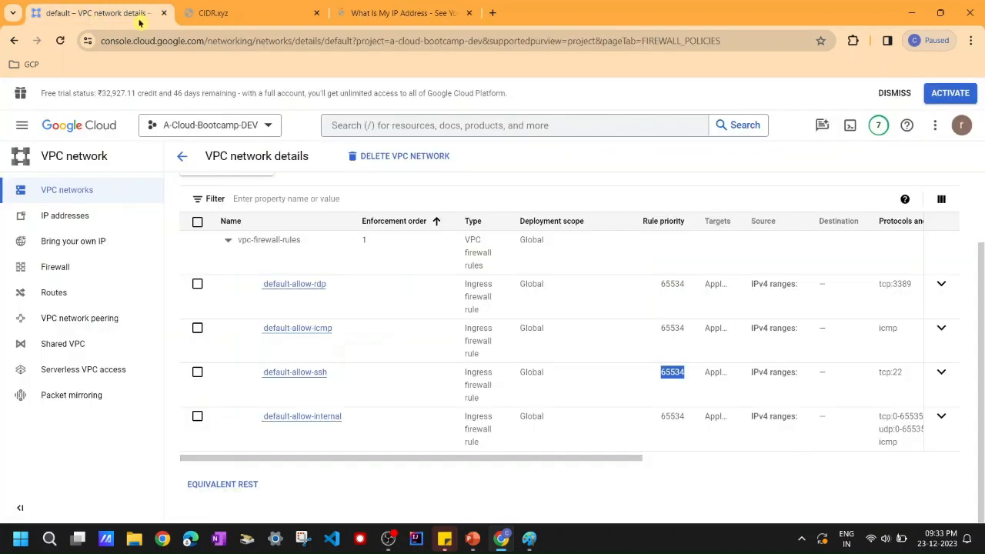
click(911, 14)
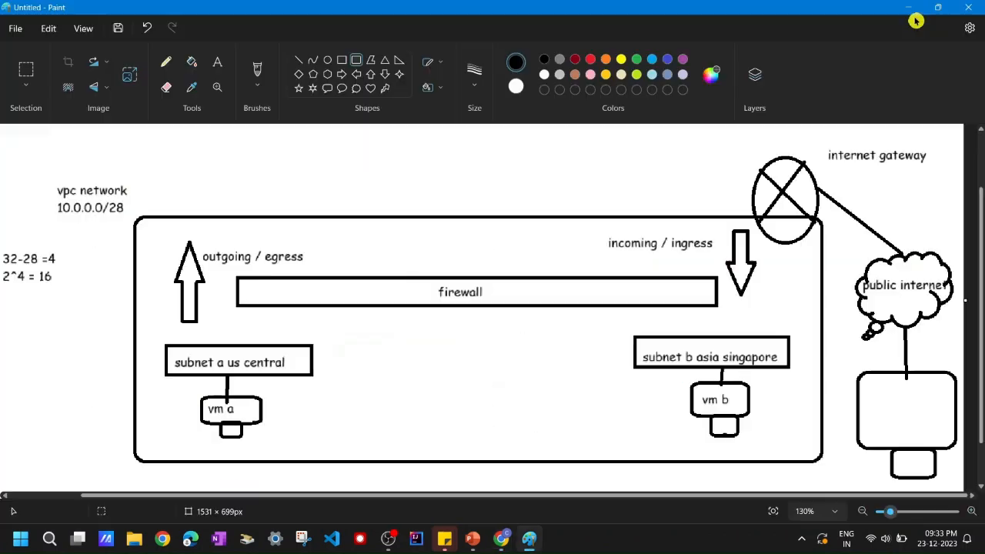
click(217, 62)
click(860, 393)
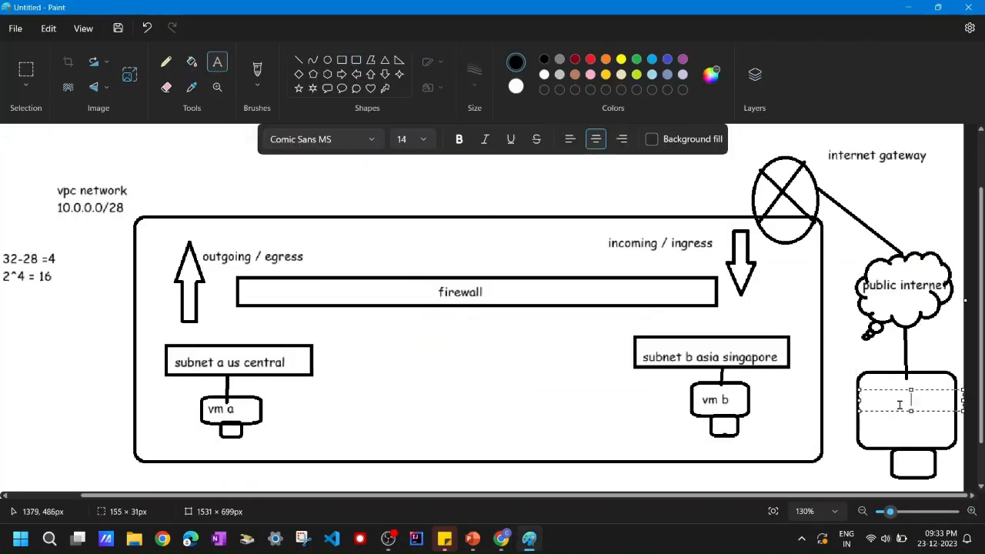
text(my laptop)
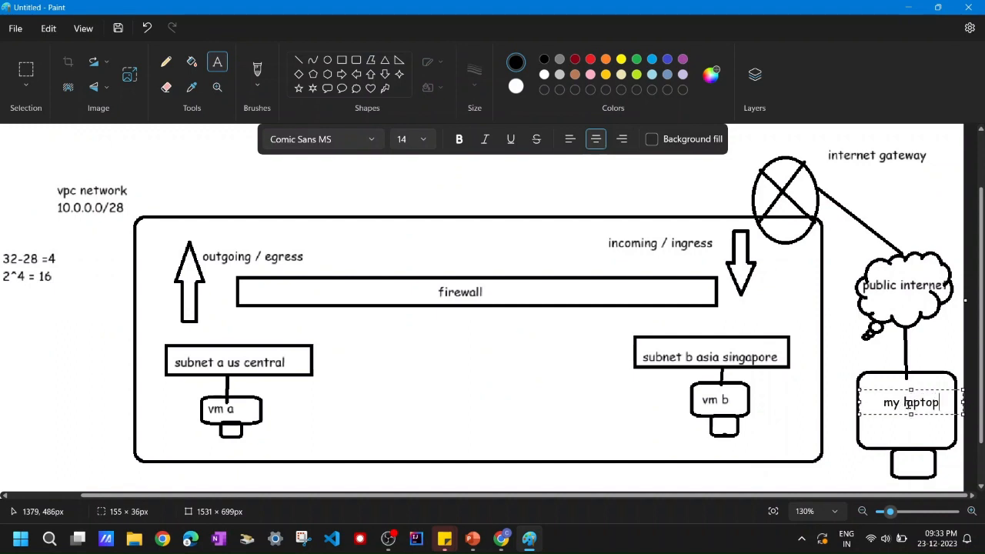
key(Return)
key(ctrl+v)
click(862, 467)
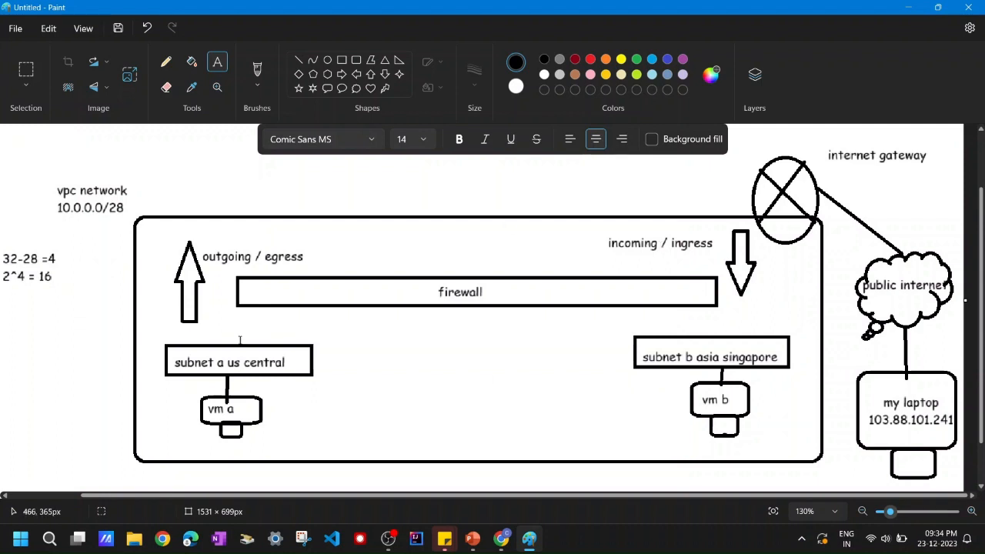
- Switch to the Google Cloud console in Chrome and start creating a new VM instance in Compute Engine
mouse_move(501, 538)
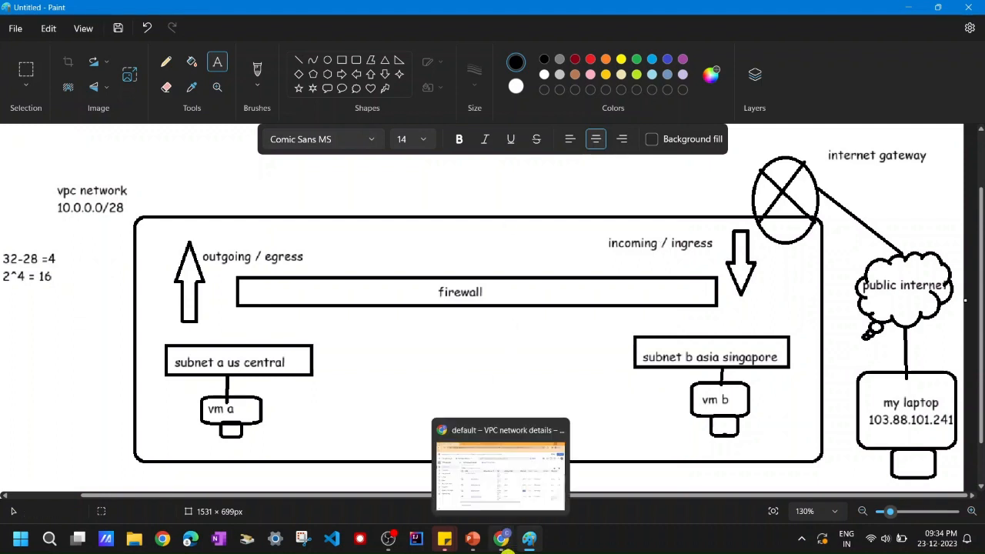
click(501, 474)
click(59, 157)
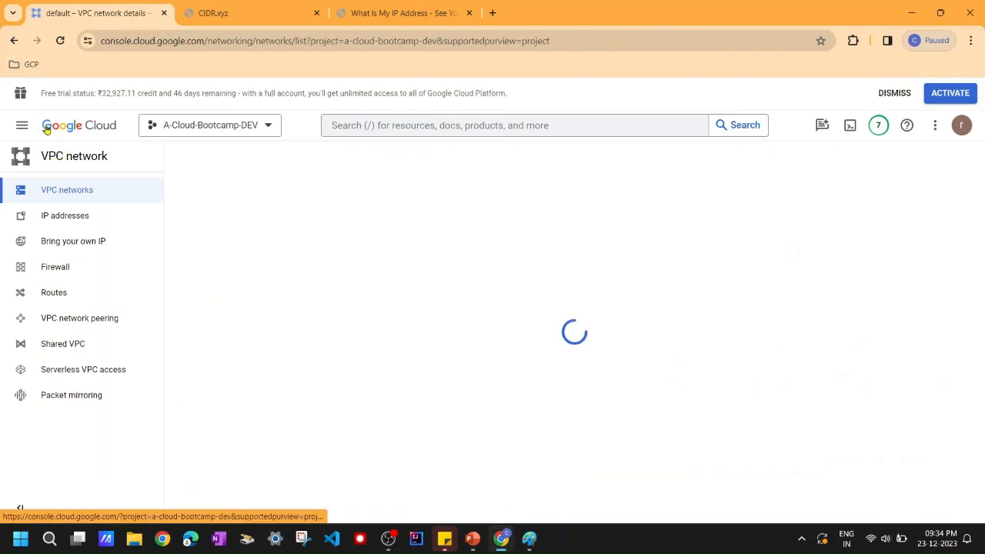
click(21, 126)
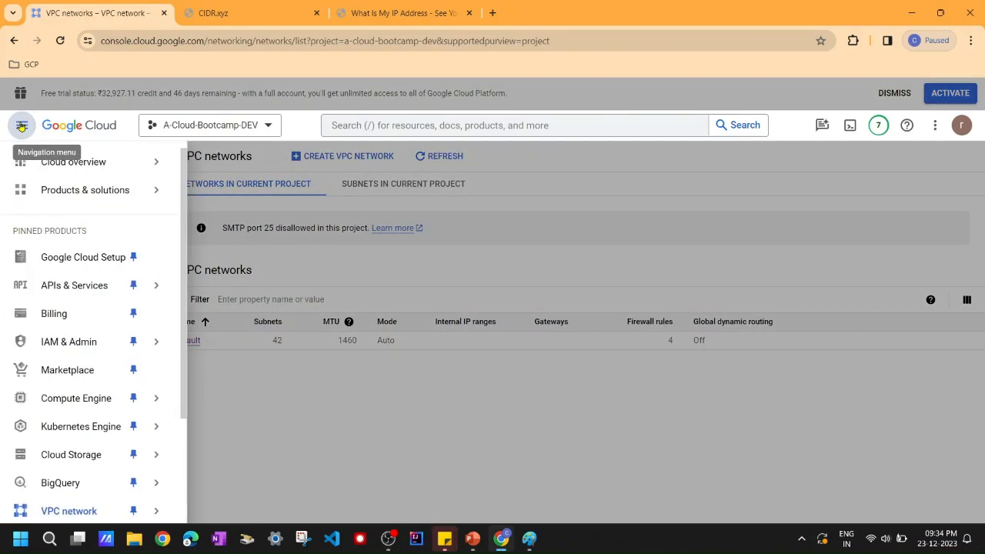
click(76, 398)
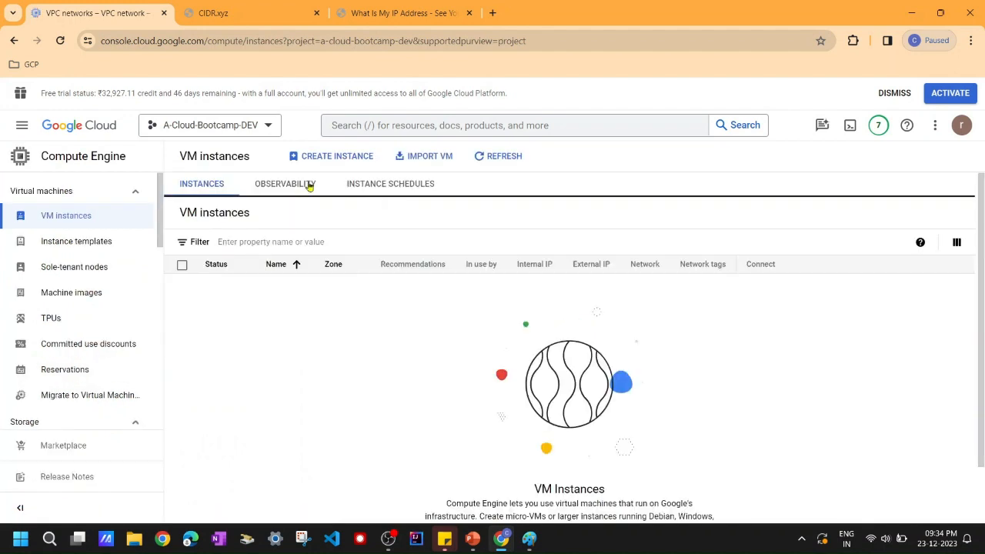
click(361, 154)
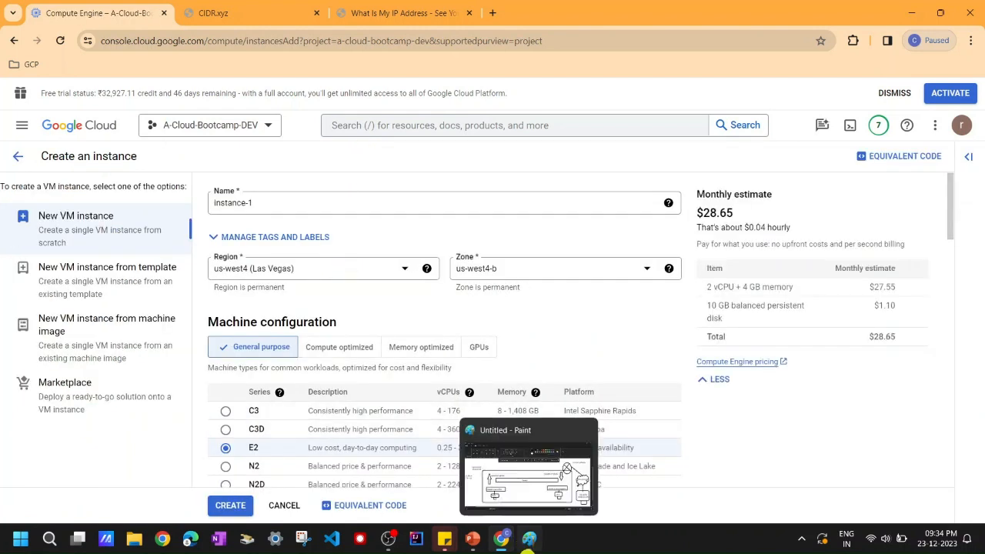
- Set the new VM's region to us-central1 (Iowa) with zone us-central1-c and choose the N2 machine series
click(528, 542)
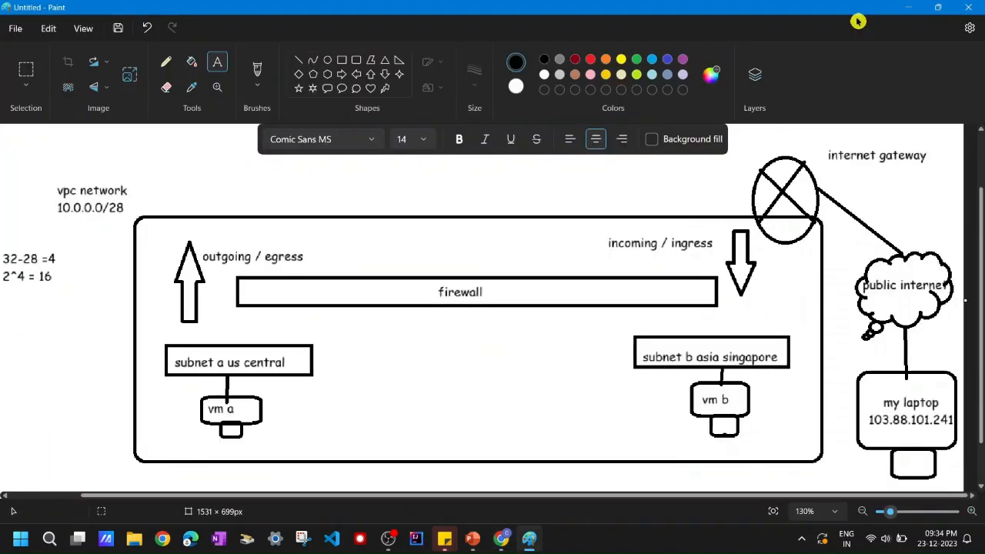
click(909, 7)
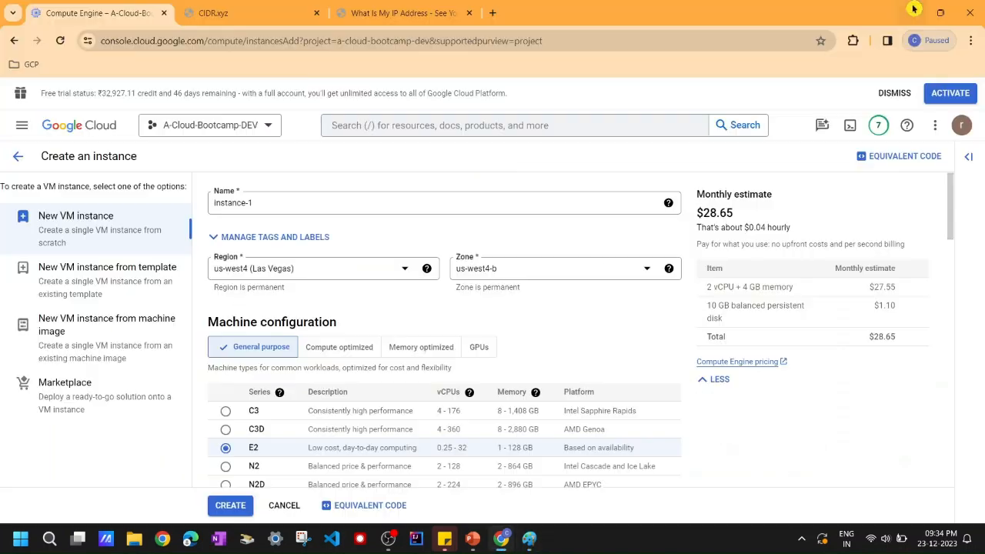
click(304, 271)
scroll(300, 308, up, 3)
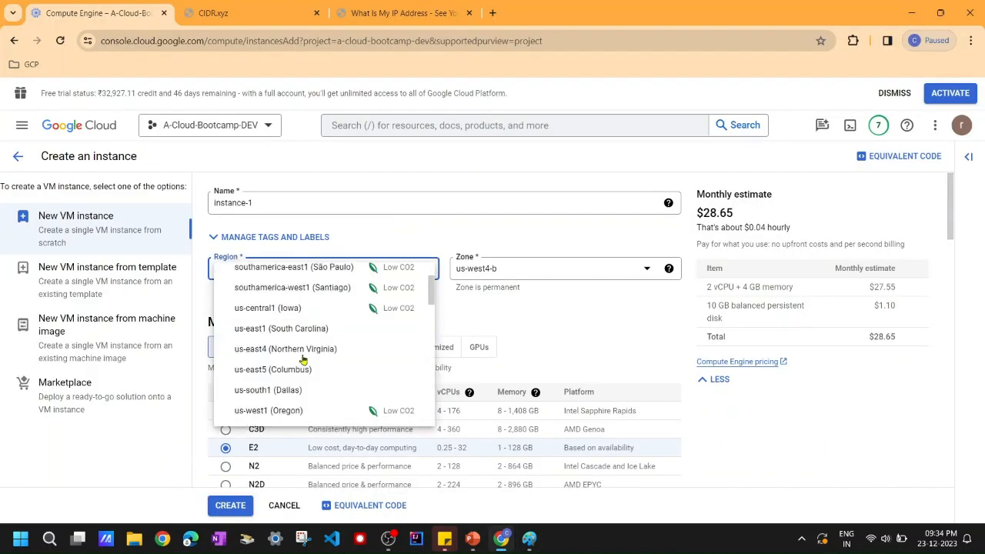
click(290, 307)
click(576, 268)
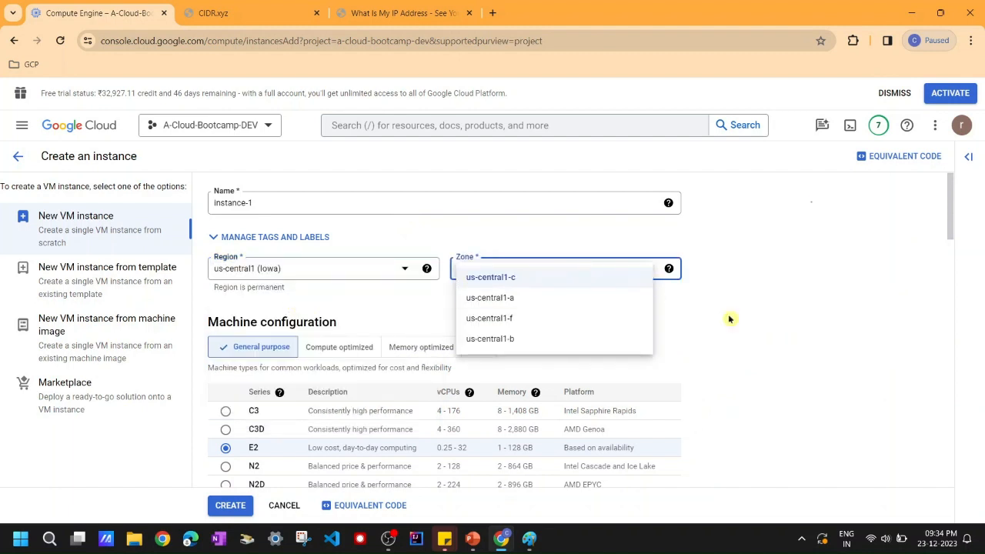
click(657, 316)
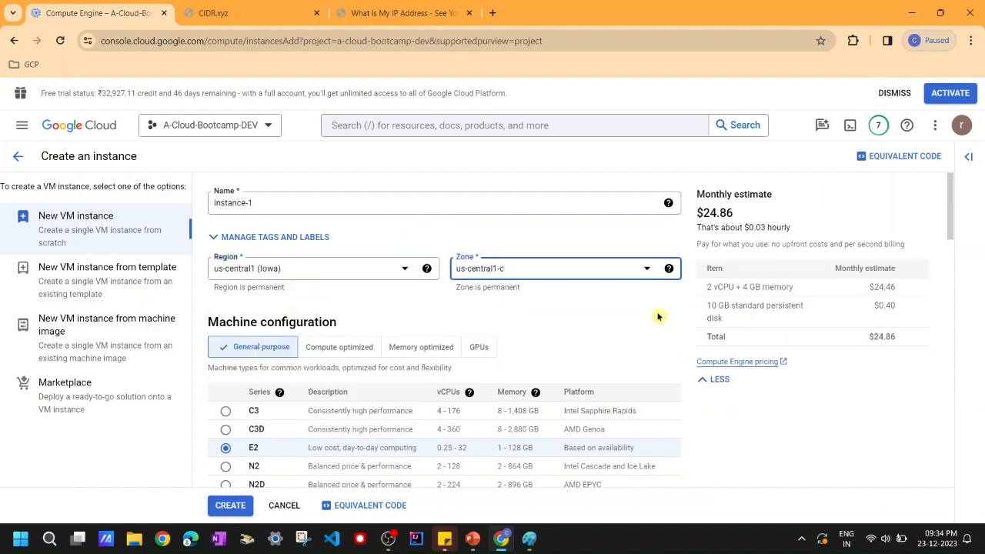
scroll(658, 316, down, 2)
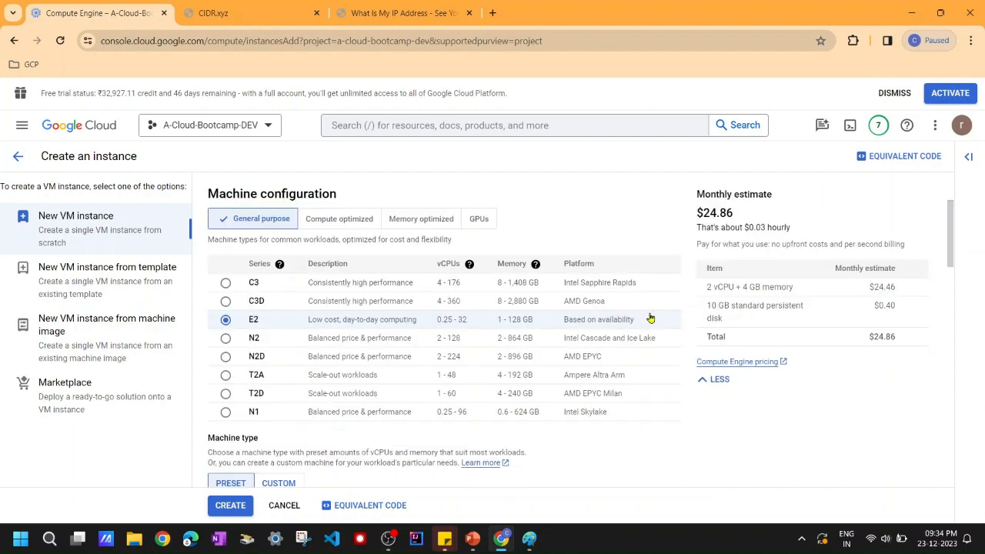
click(226, 338)
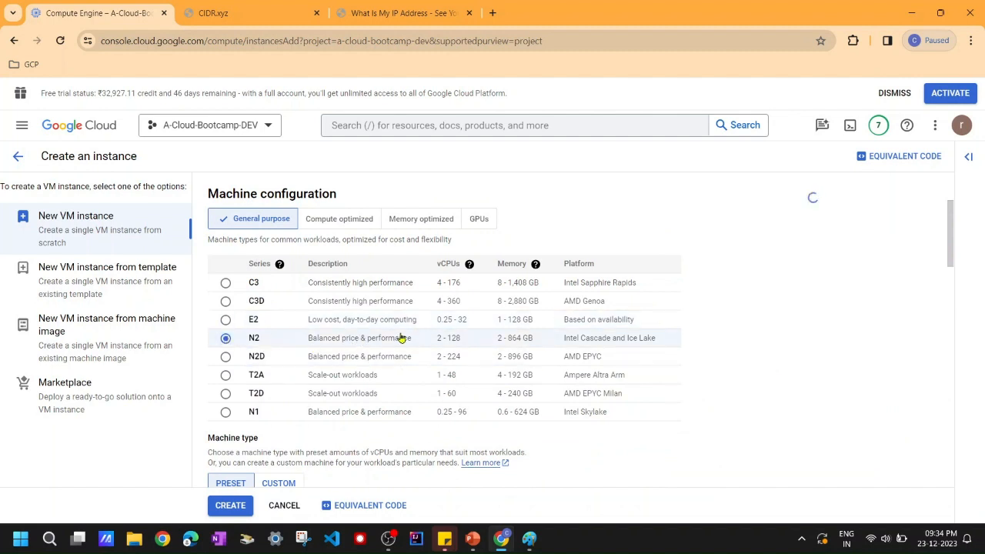
- Check the operating system choices for the new VM's boot disk and leave the disk settings without changing them
scroll(584, 350, down, 4)
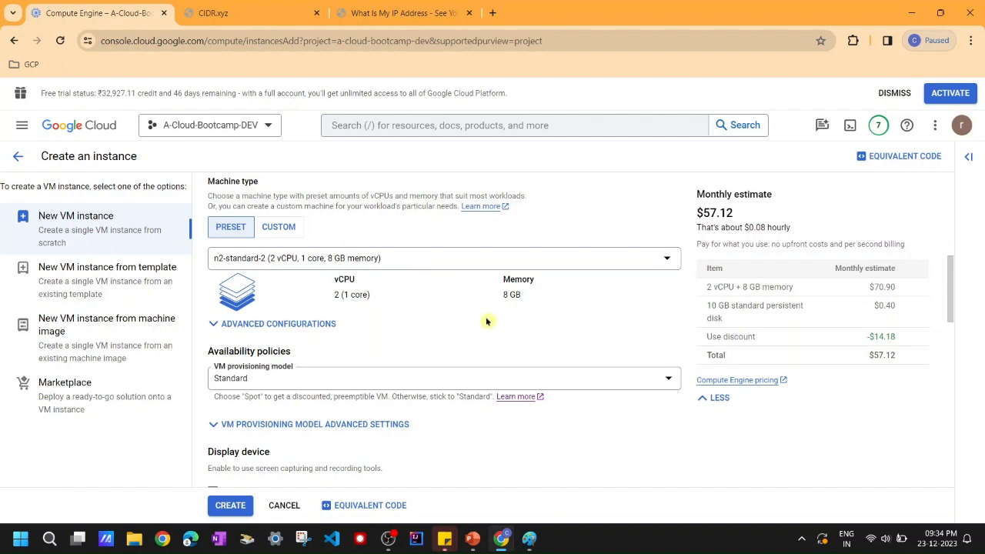
scroll(489, 318, down, 1)
scroll(488, 317, down, 8)
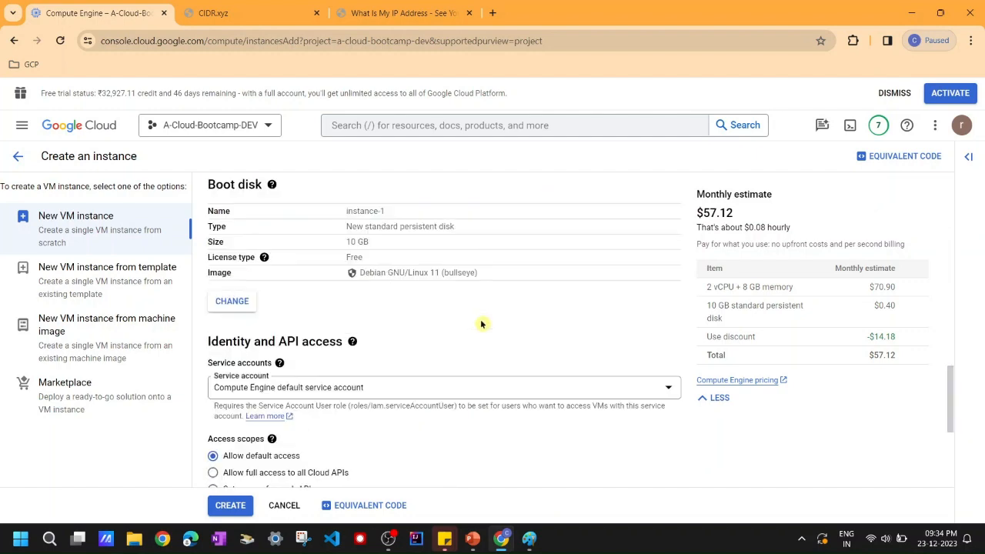
click(245, 299)
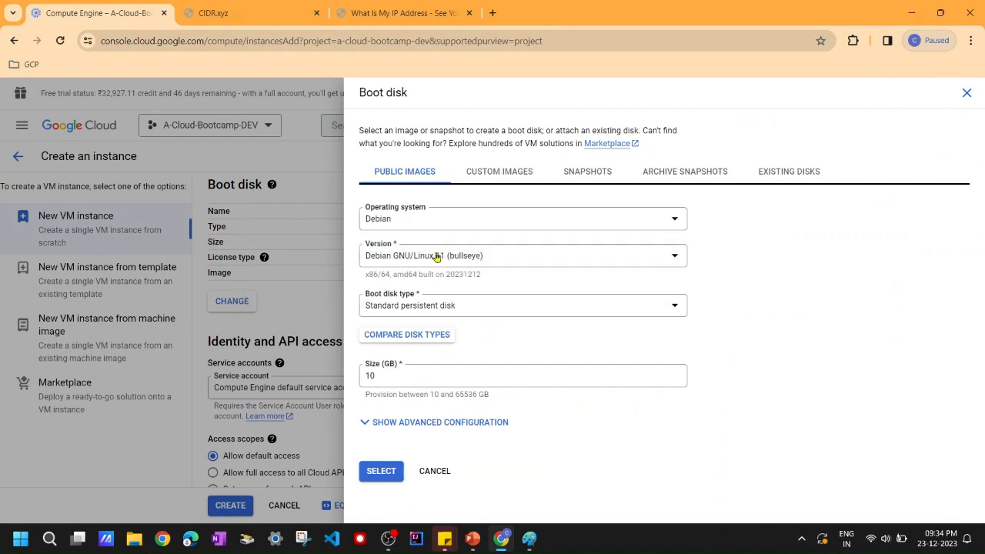
click(529, 220)
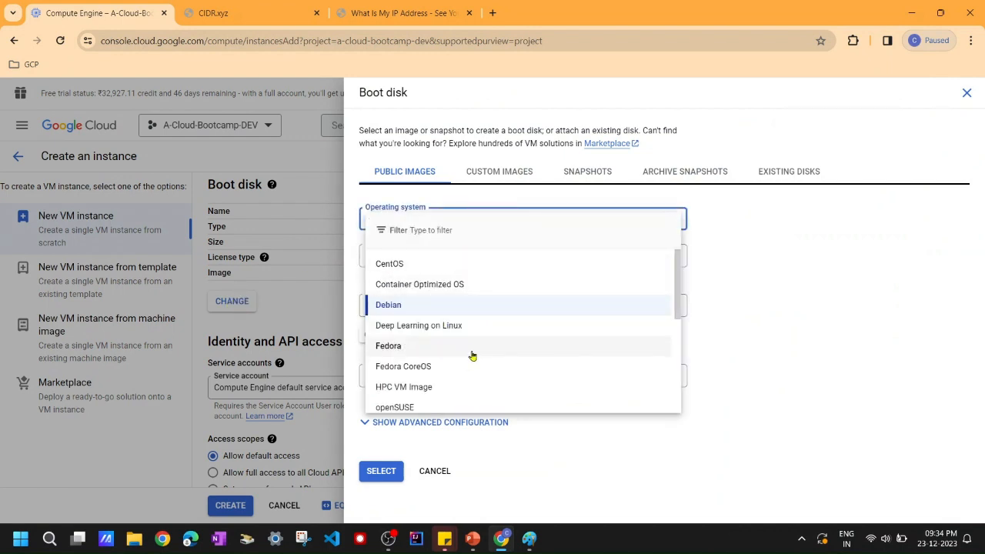
click(623, 450)
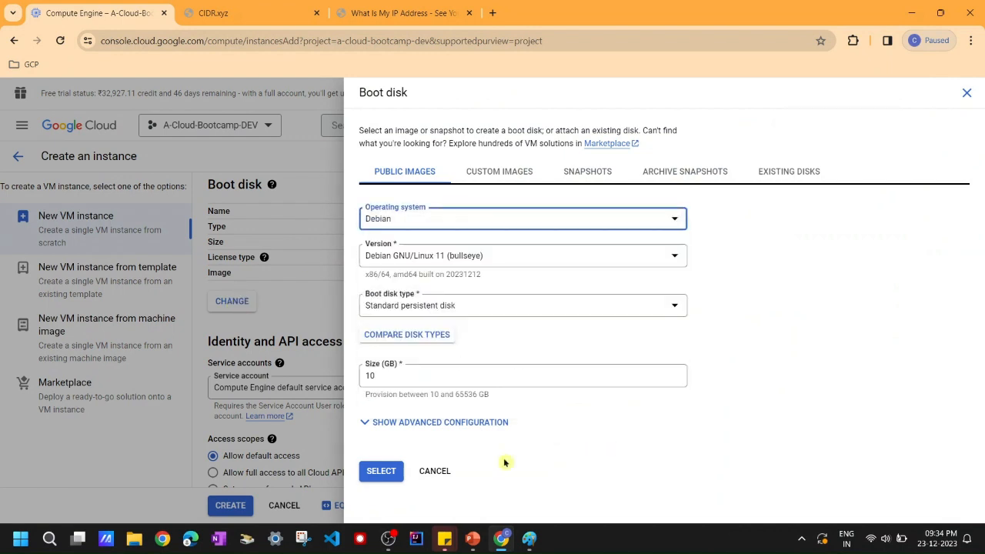
click(437, 470)
- Expand the new VM's advanced networking options and go to its network interfaces
scroll(539, 324, down, 1)
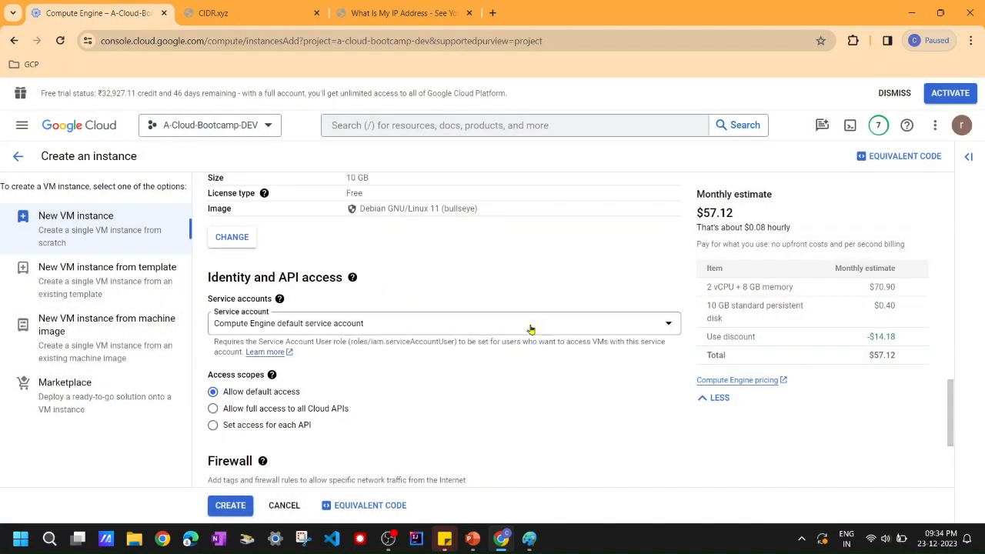
scroll(439, 364, down, 3)
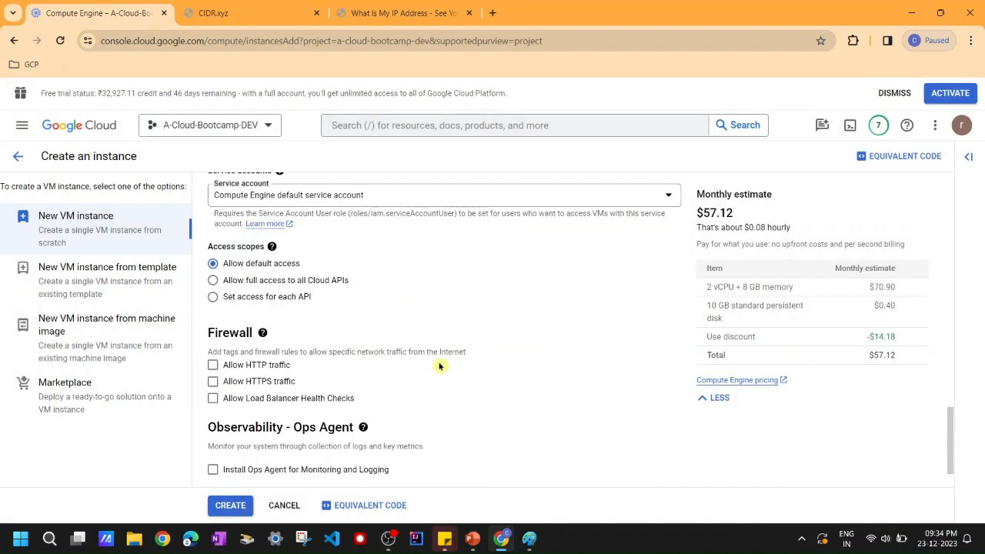
click(302, 444)
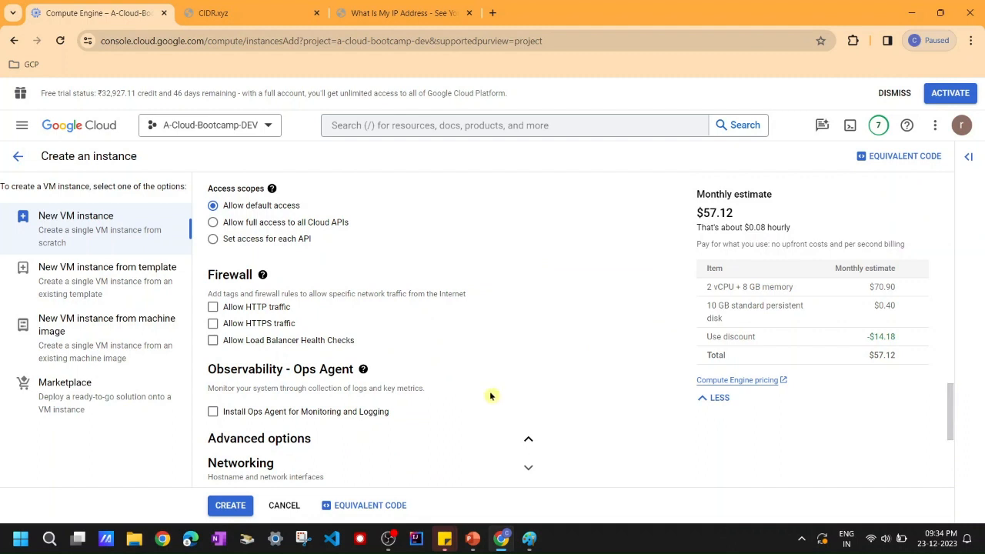
scroll(492, 395, down, 4)
click(318, 224)
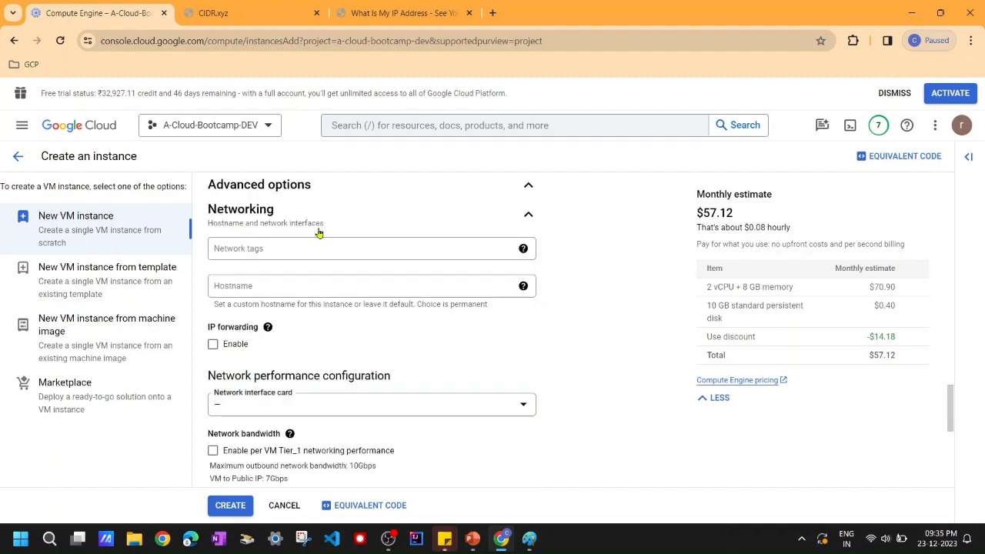
scroll(360, 339, down, 2)
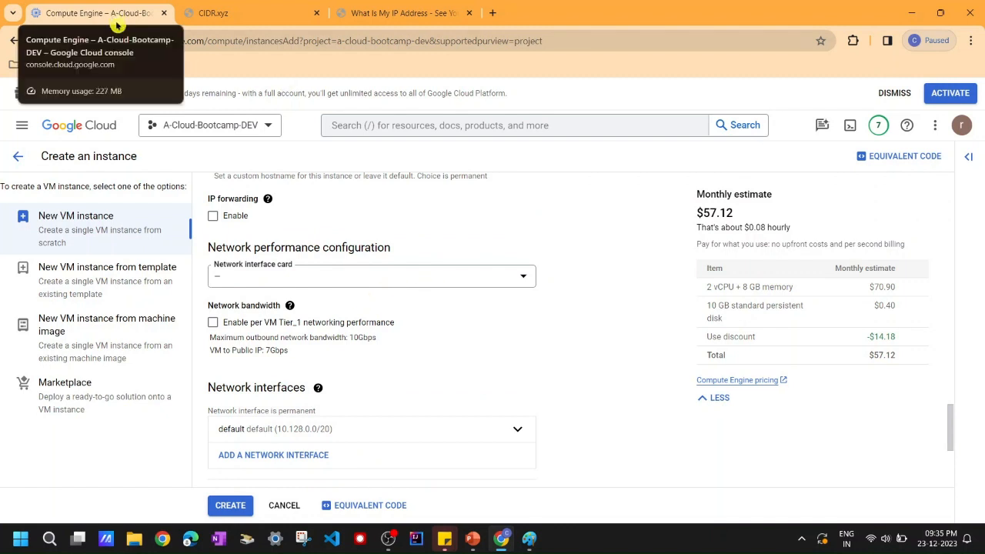
scroll(366, 333, down, 2)
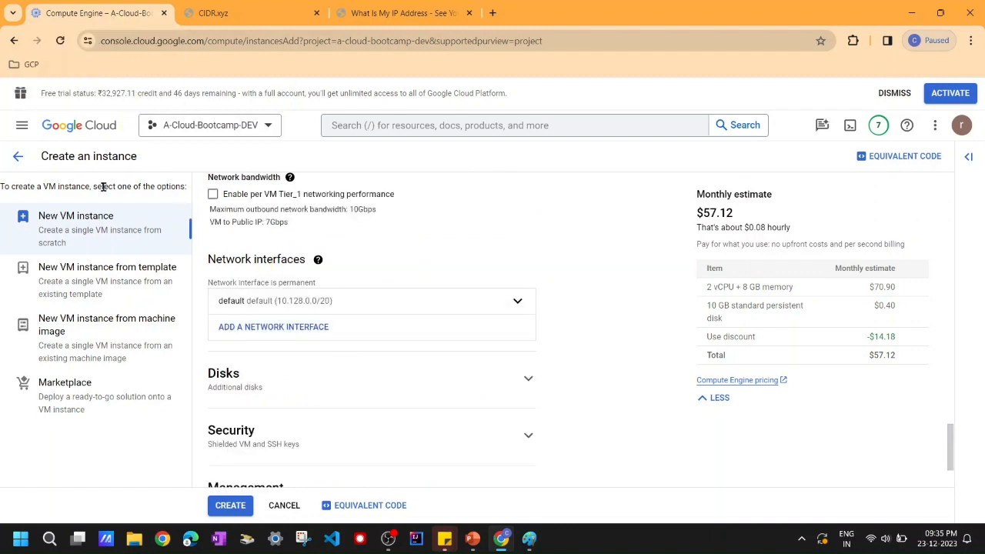
- Open the VPC network page of the Google Cloud console in a new browser tab
click(22, 125)
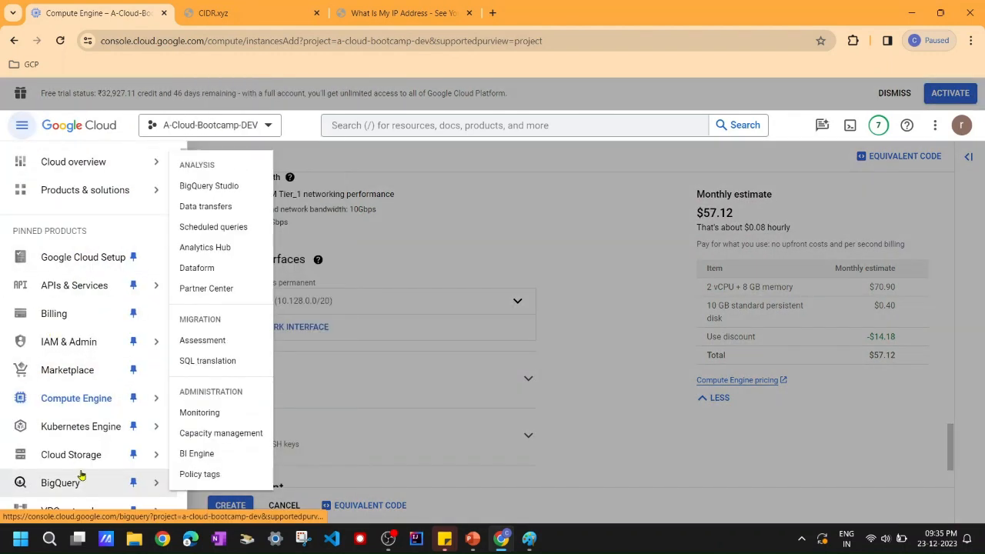
scroll(87, 370, down, 2)
right_click(88, 369)
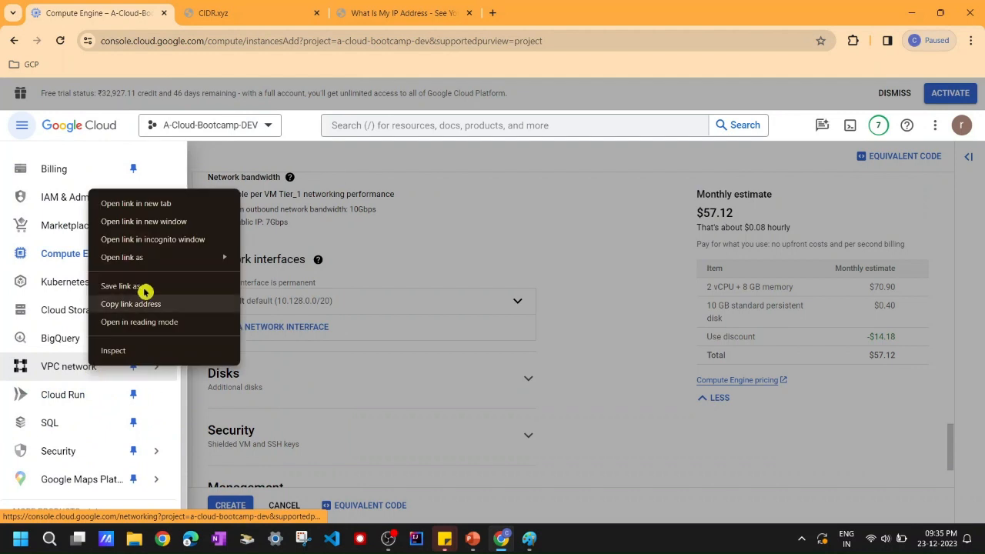
click(165, 208)
click(274, 14)
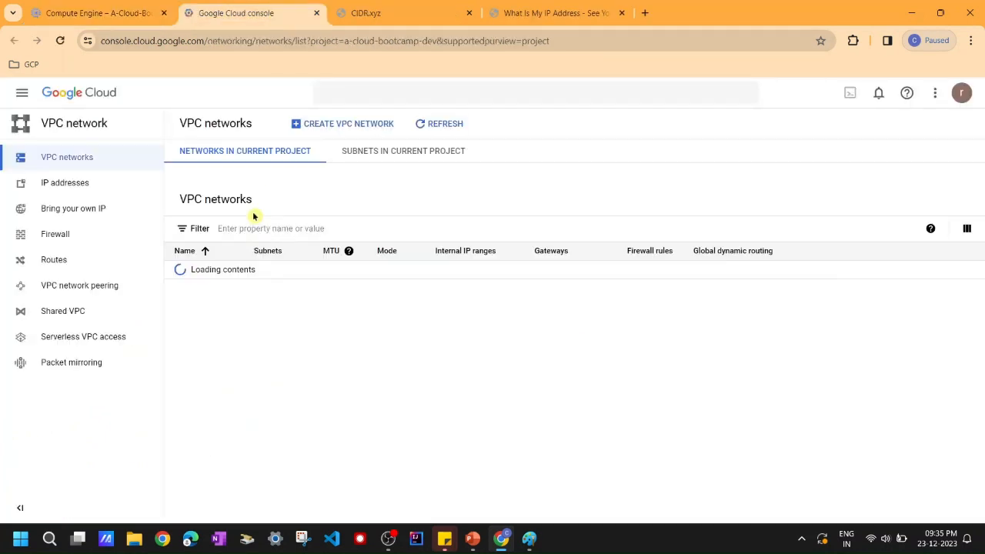
- Start creating a new VPC network and name it vpc-demo-custom
click(355, 127)
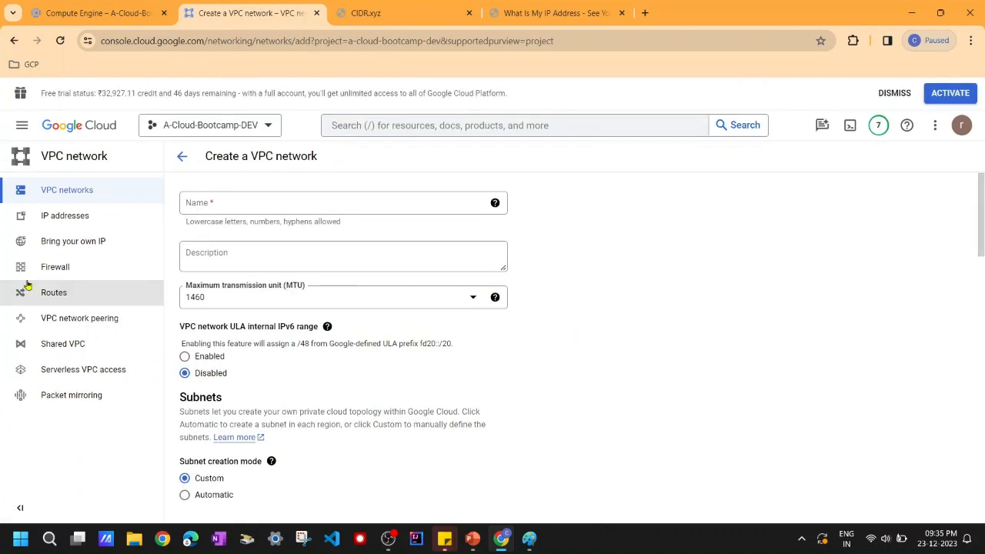
click(229, 201)
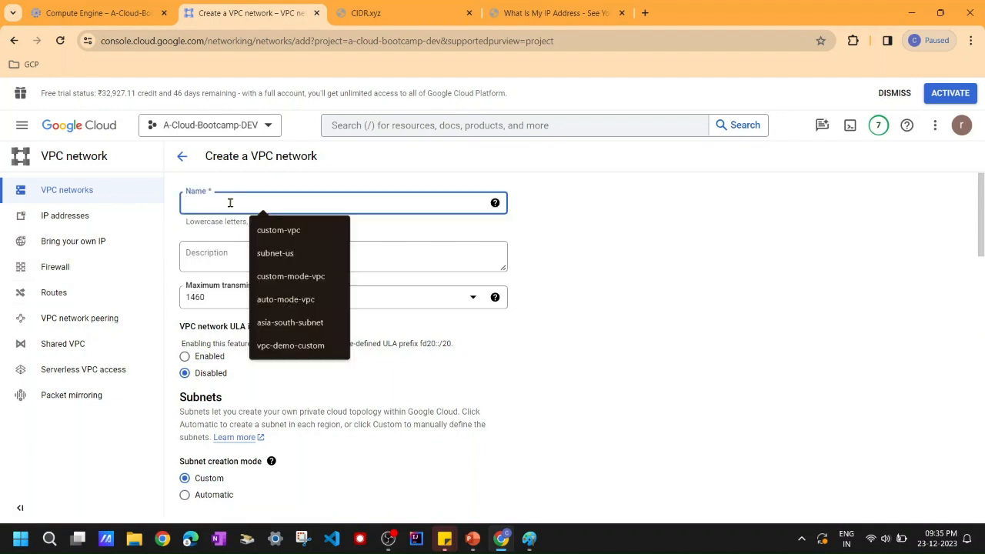
text(vpc-demo)
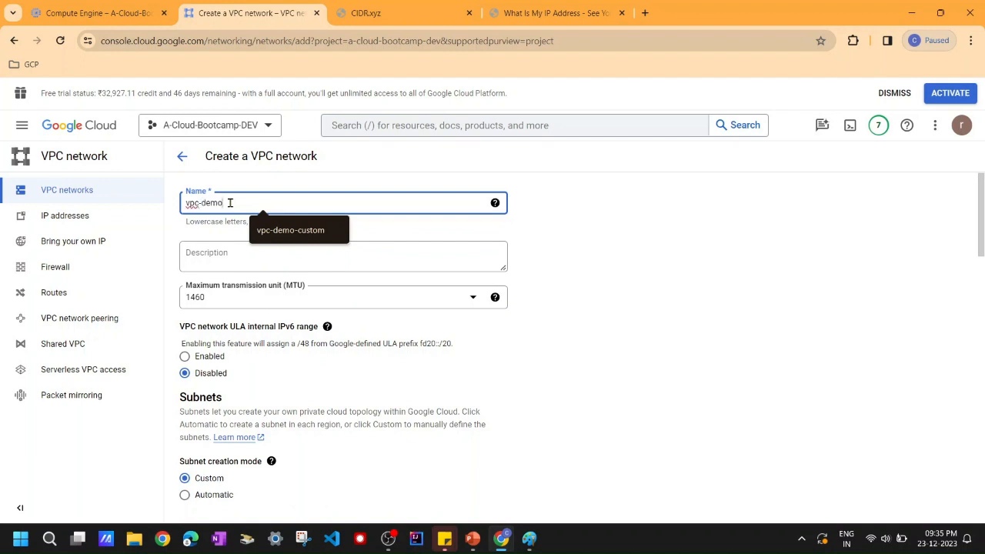
text(-custom)
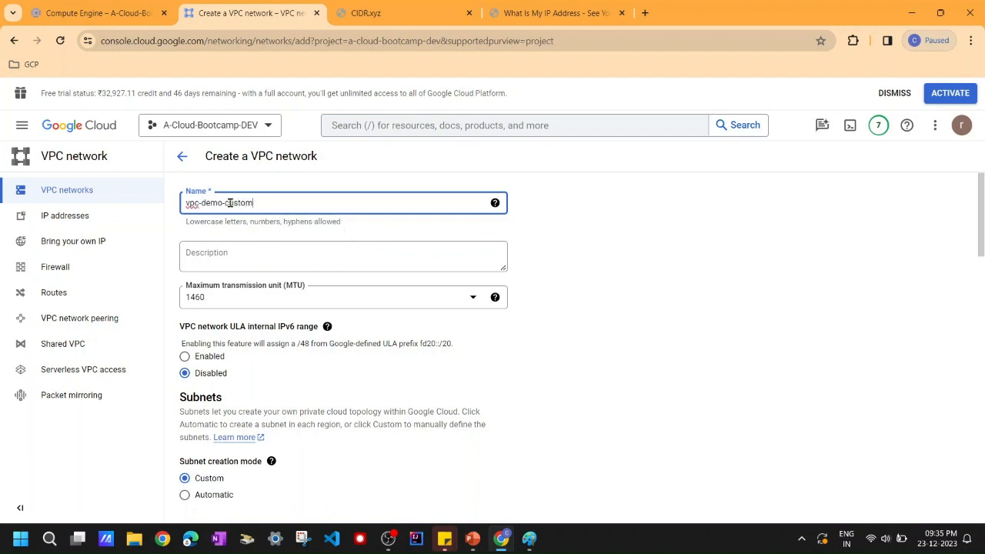
click(633, 249)
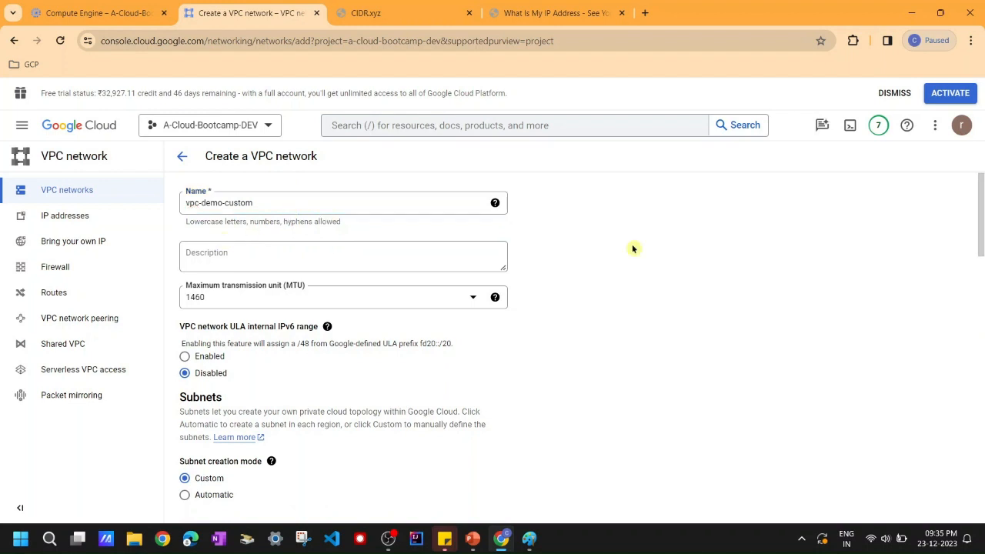
- Check the subnet layout in the Paint diagram and name the VPC network's new subnet subnet-us
scroll(631, 248, down, 1)
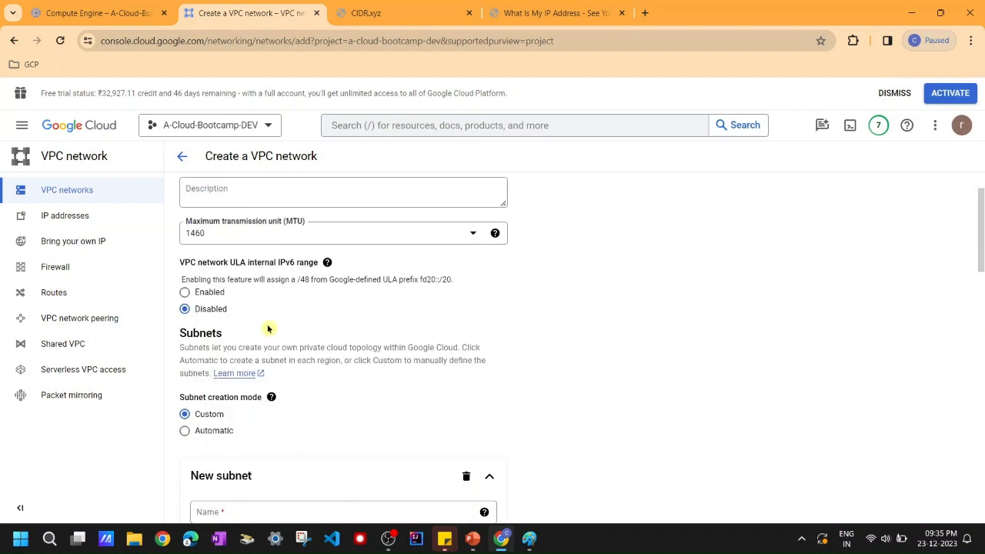
scroll(362, 389, down, 2)
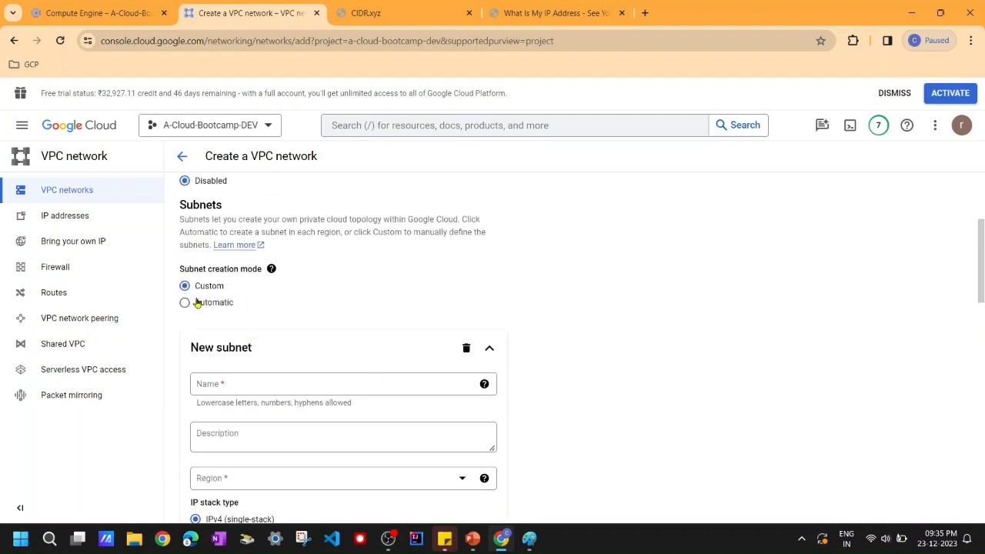
scroll(345, 289, down, 1)
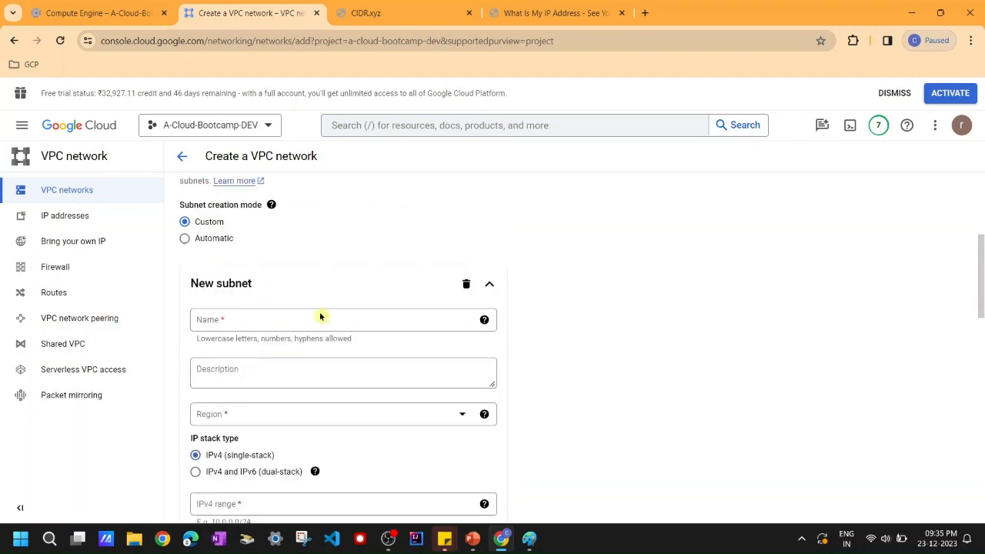
click(323, 318)
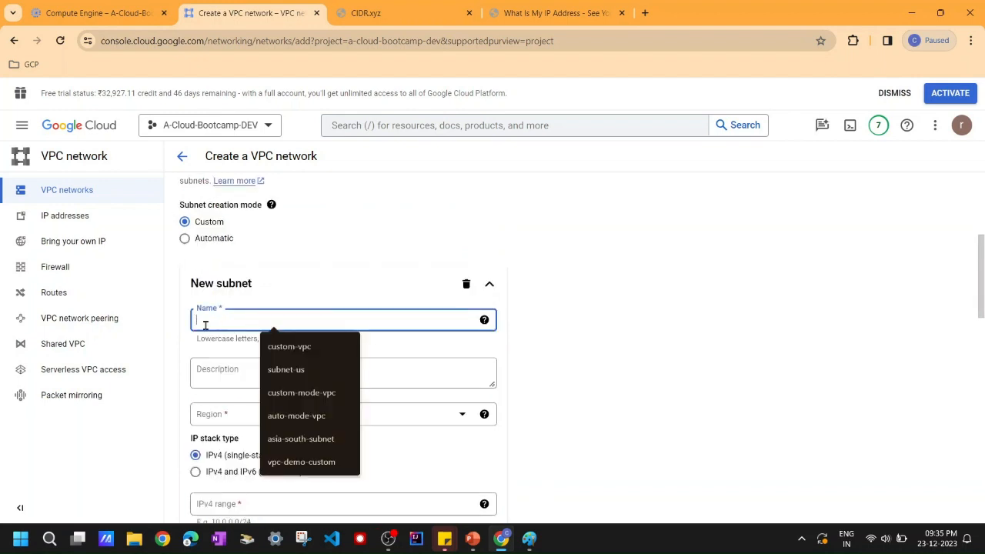
click(530, 538)
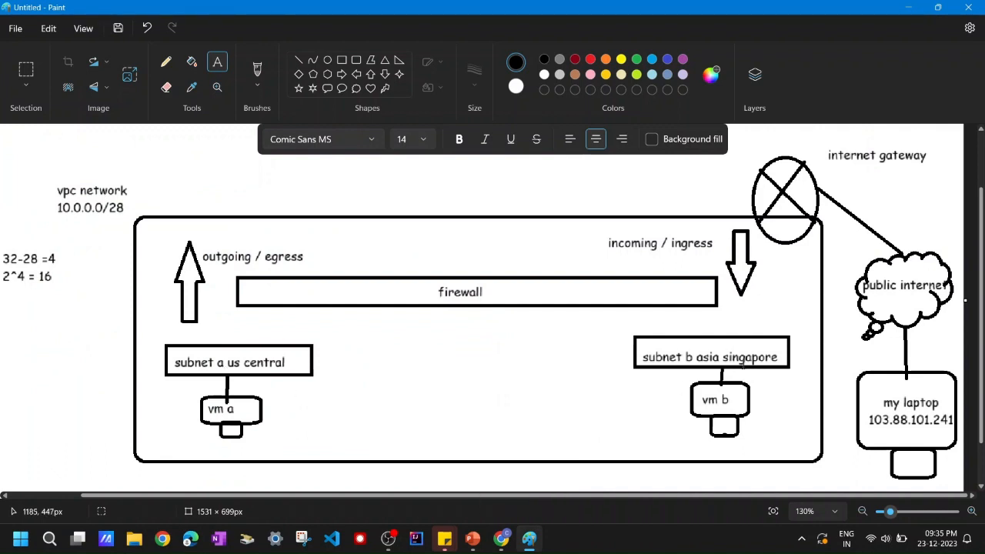
click(910, 8)
click(265, 320)
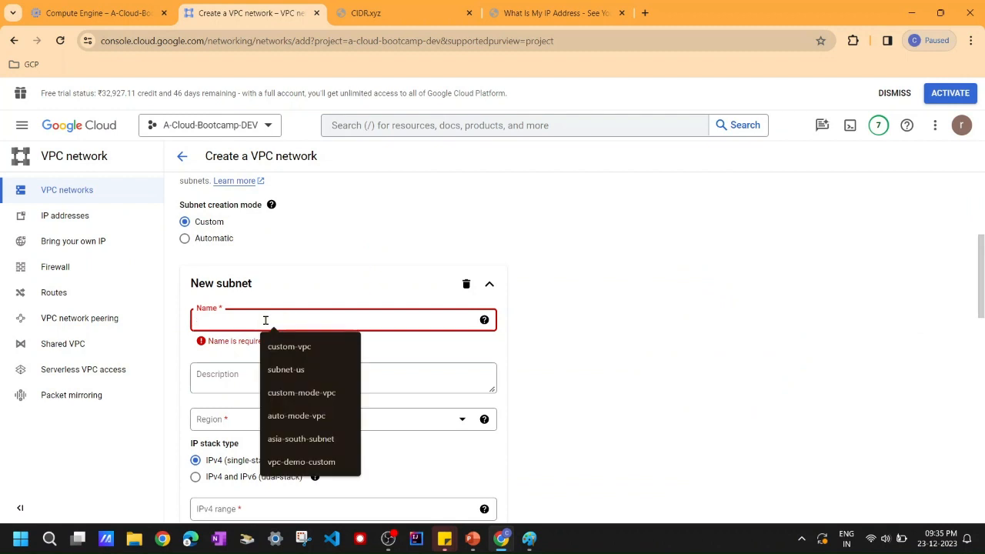
text(subnet-)
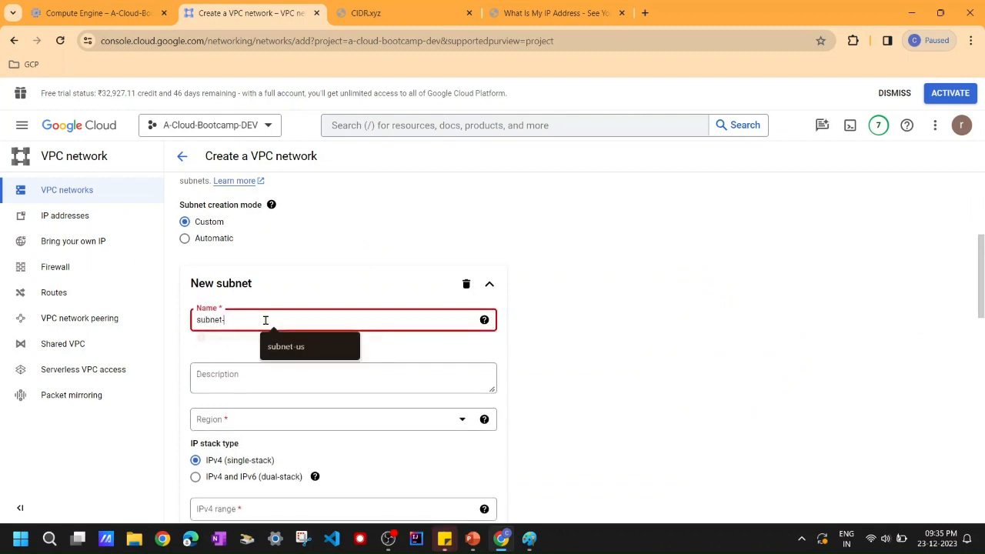
text(us)
click(656, 317)
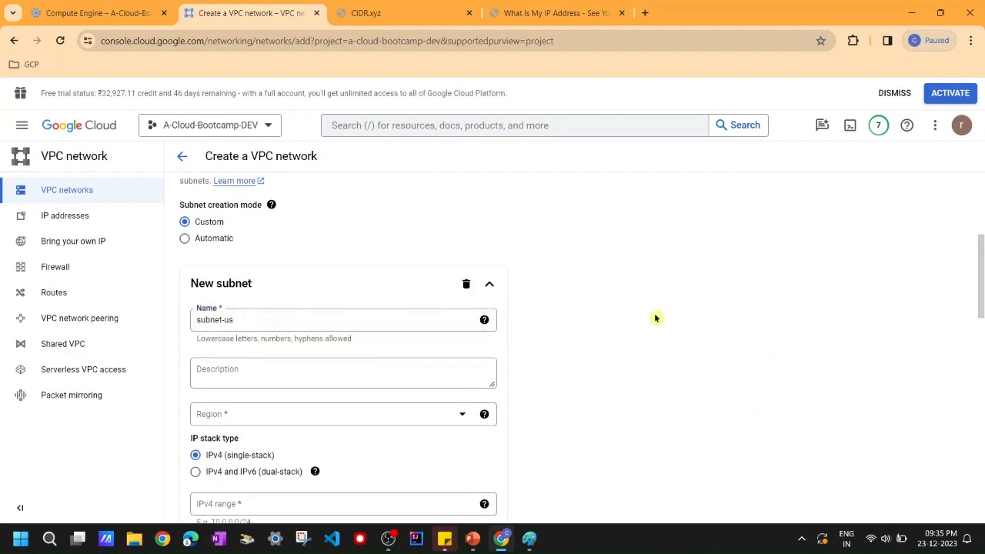
- Set the region of the subnet subnet-us to us-central1
scroll(655, 318, down, 2)
click(326, 285)
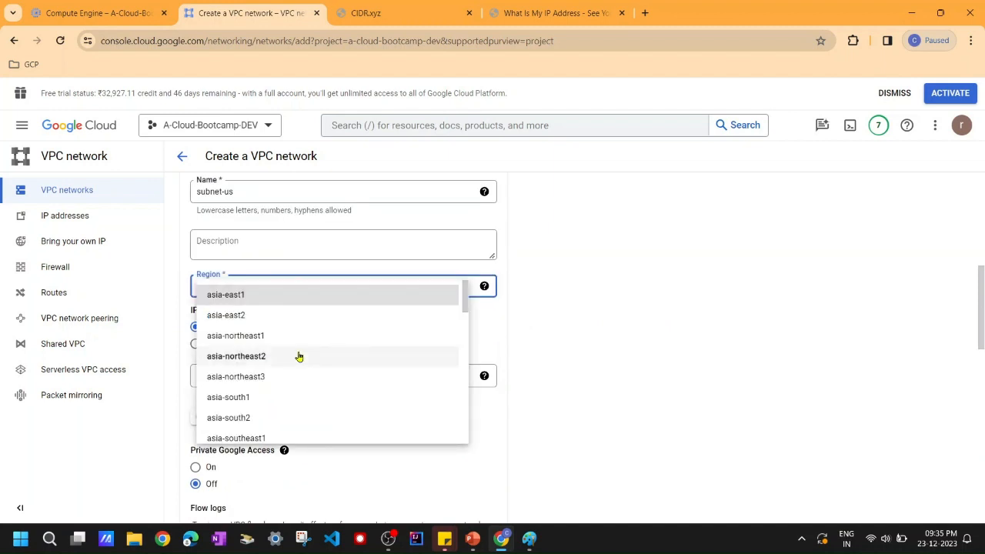
scroll(298, 357, down, 5)
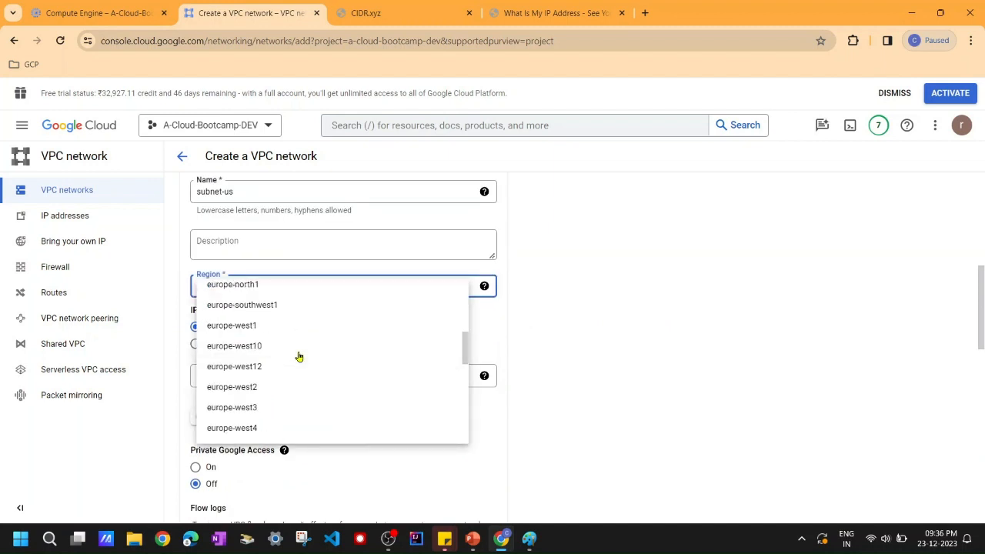
scroll(299, 356, down, 5)
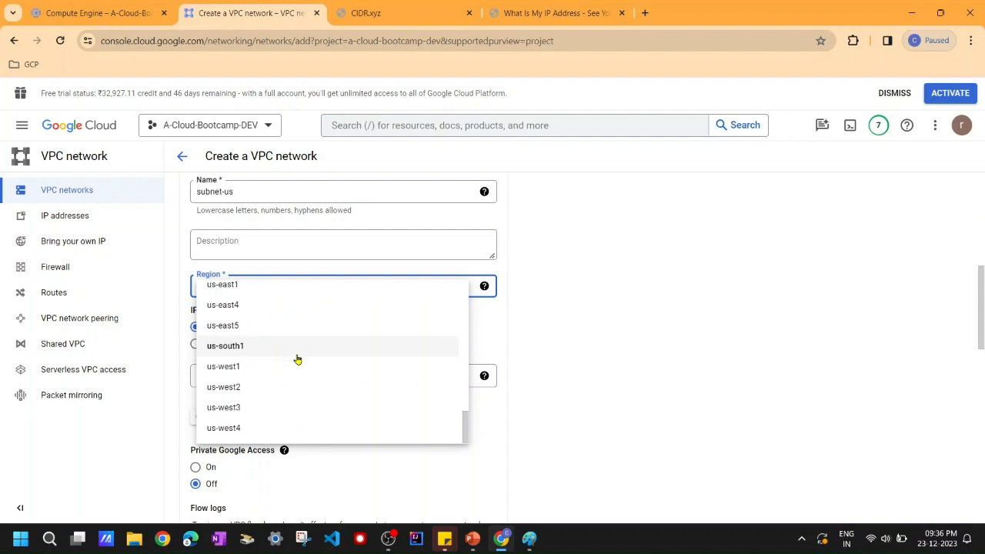
scroll(297, 359, up, 2)
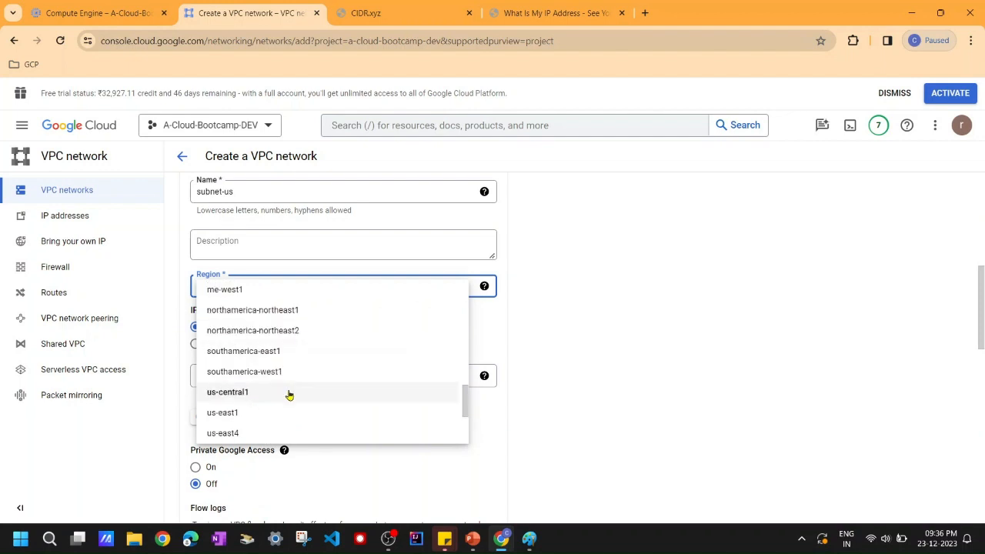
click(289, 393)
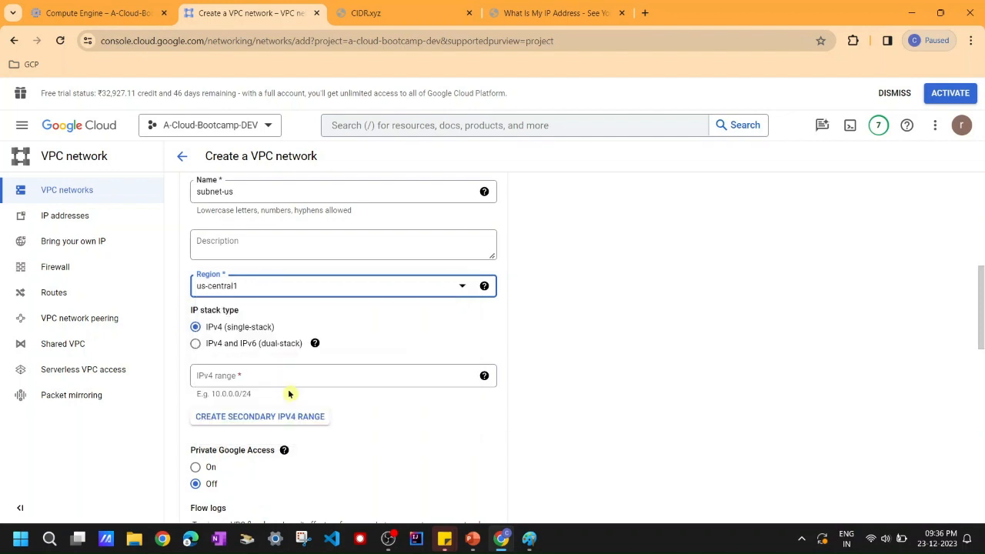
- Check the network range in the Paint diagram and set subnet-us's IPv4 range to 10.0.0.0/28 in the VPC network form
click(263, 376)
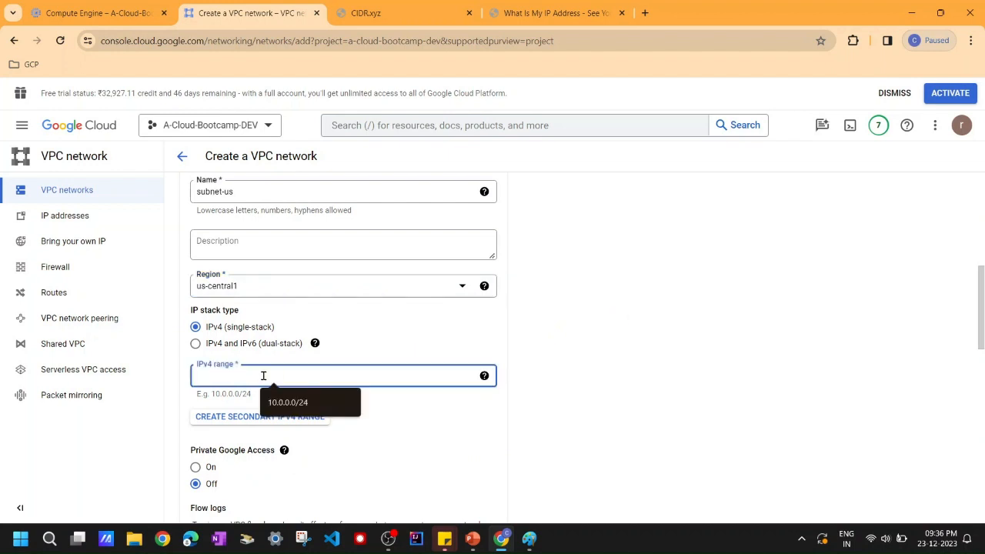
click(528, 538)
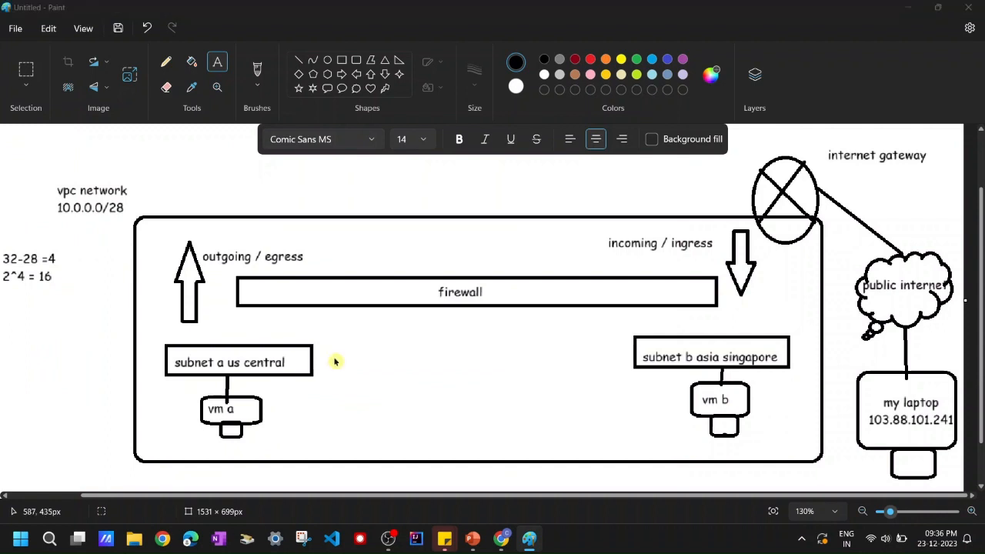
key(alt+Tab)
click(228, 375)
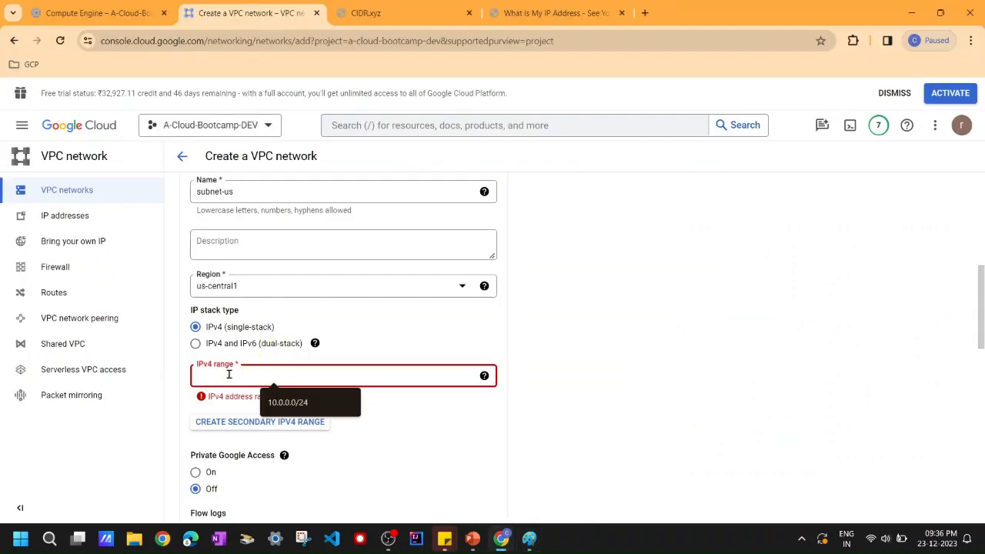
text(10.0.0.)
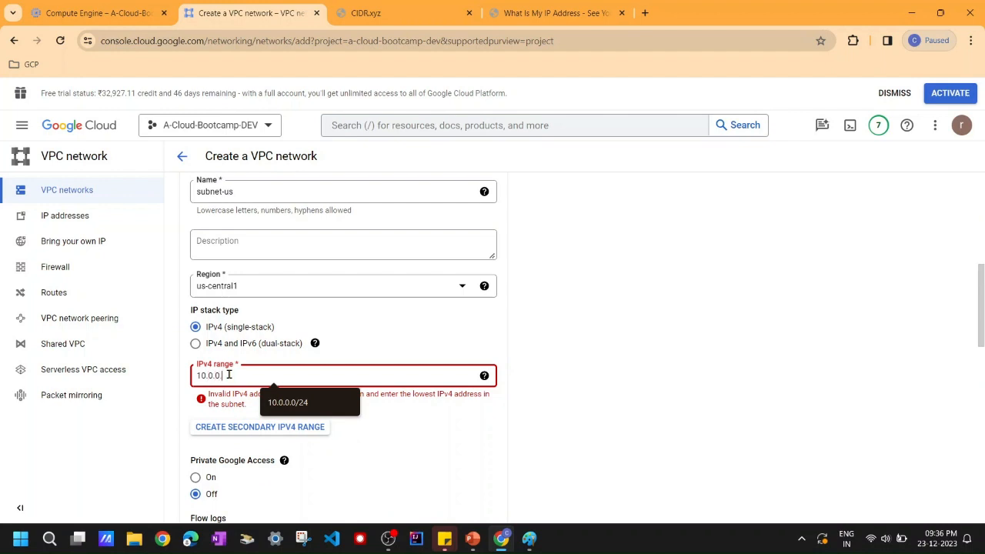
text(0/28)
click(631, 341)
- Leave Private Google Access, flow logs and hybrid subnet off for subnet-us and finish its definition
scroll(458, 414, down, 2)
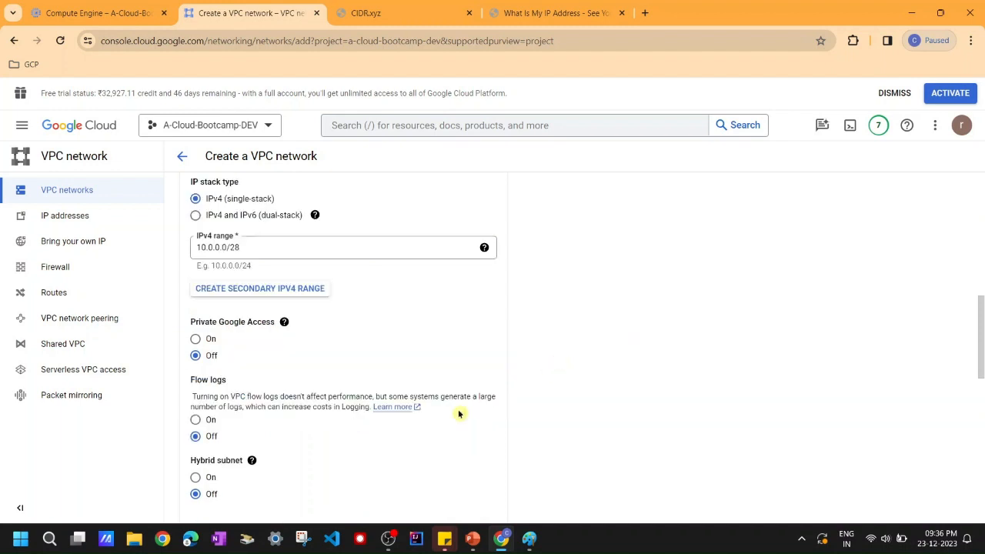
scroll(459, 414, down, 1)
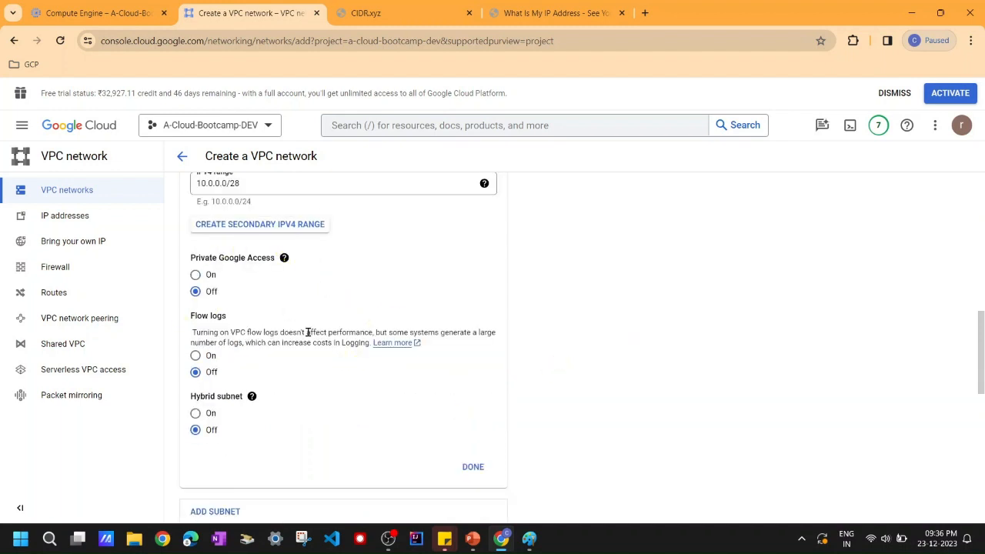
scroll(323, 354, down, 2)
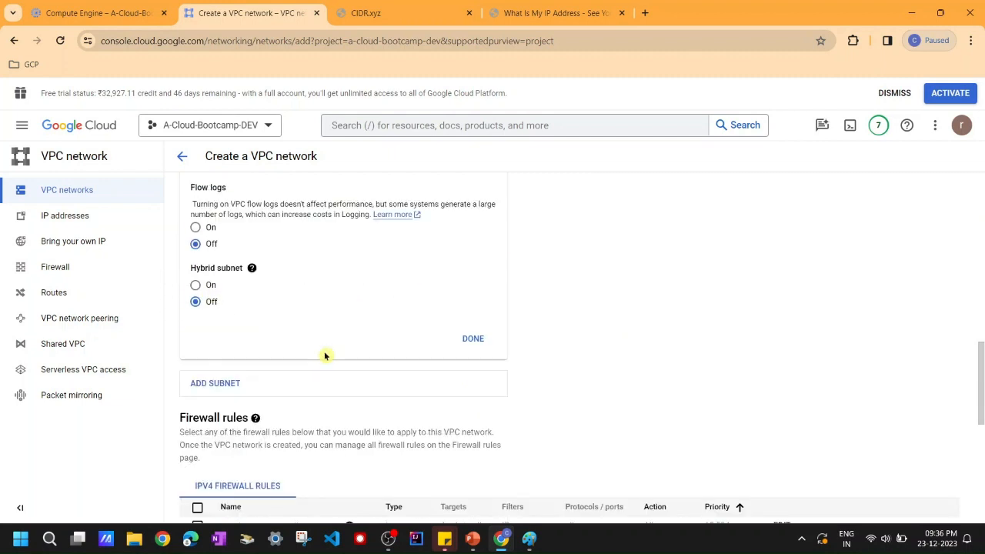
scroll(567, 354, down, 2)
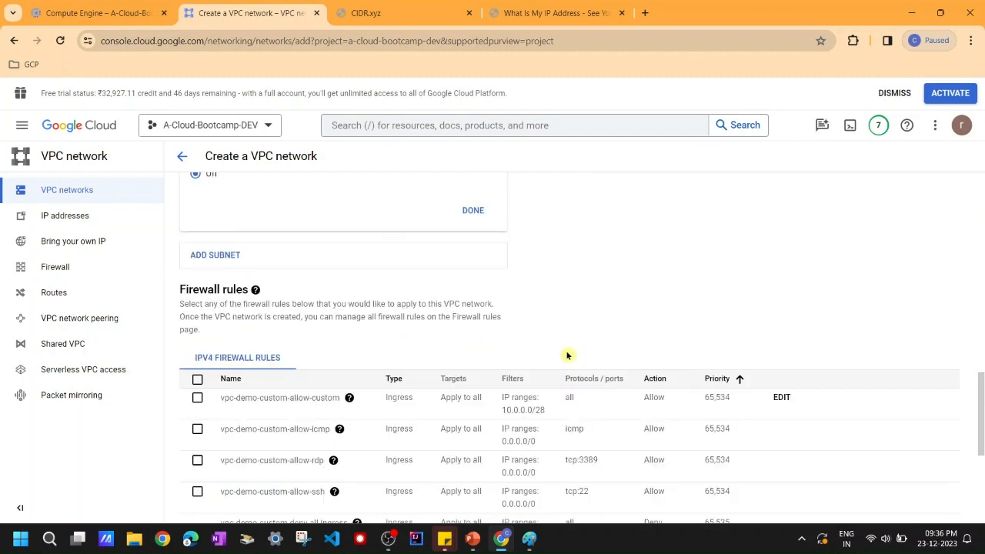
click(472, 212)
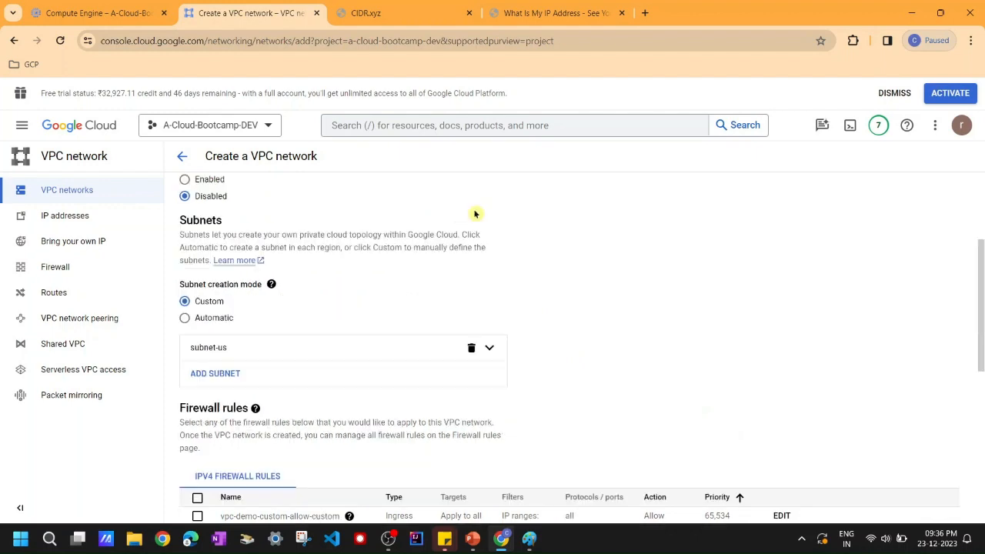
- Add a second subnet to the VPC network and, after checking the Paint diagram, name it subnet-asia
scroll(516, 369, up, 3)
scroll(507, 388, down, 3)
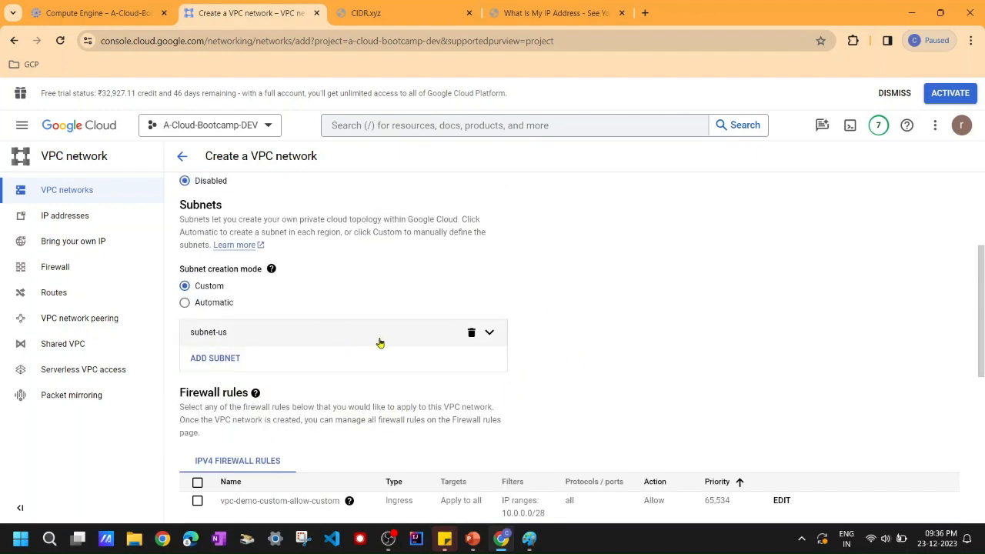
click(266, 362)
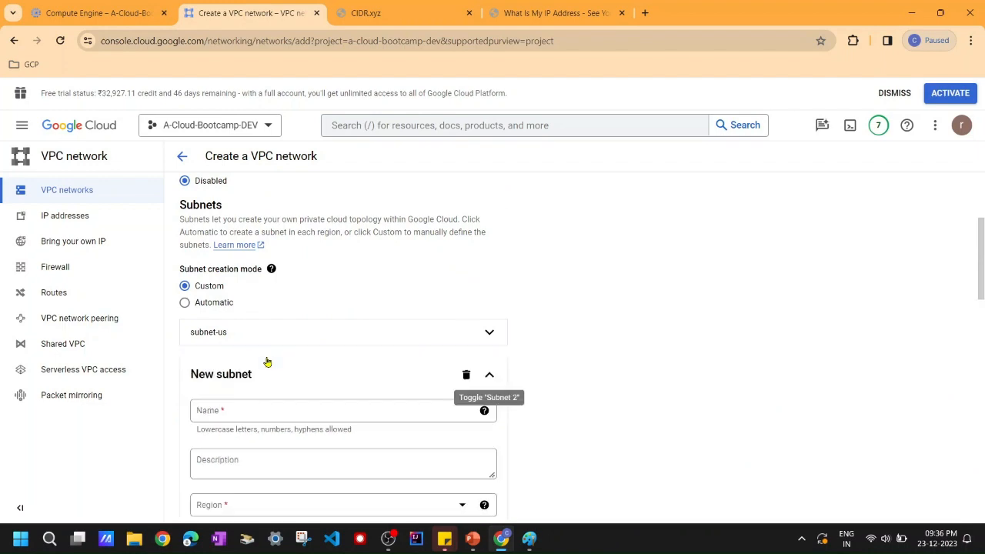
click(529, 538)
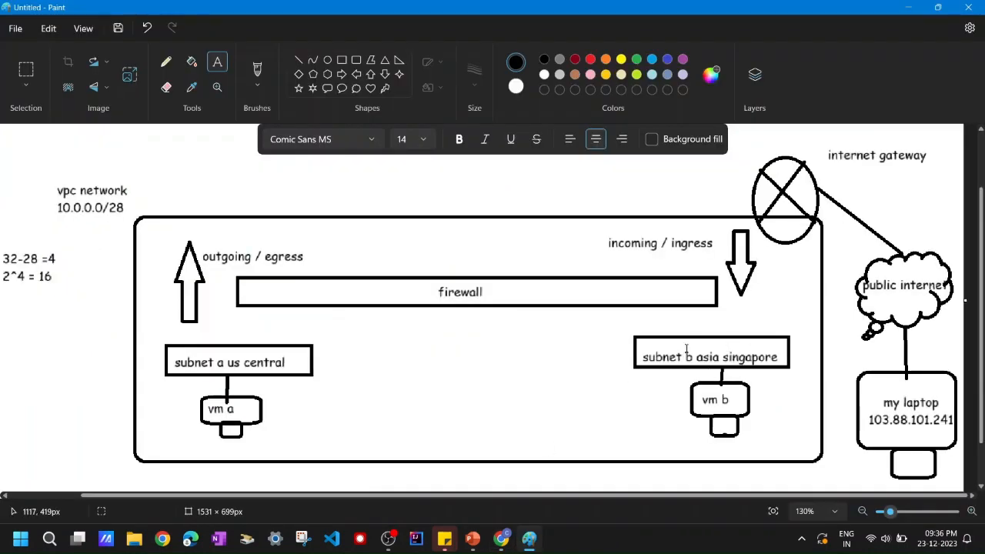
click(501, 539)
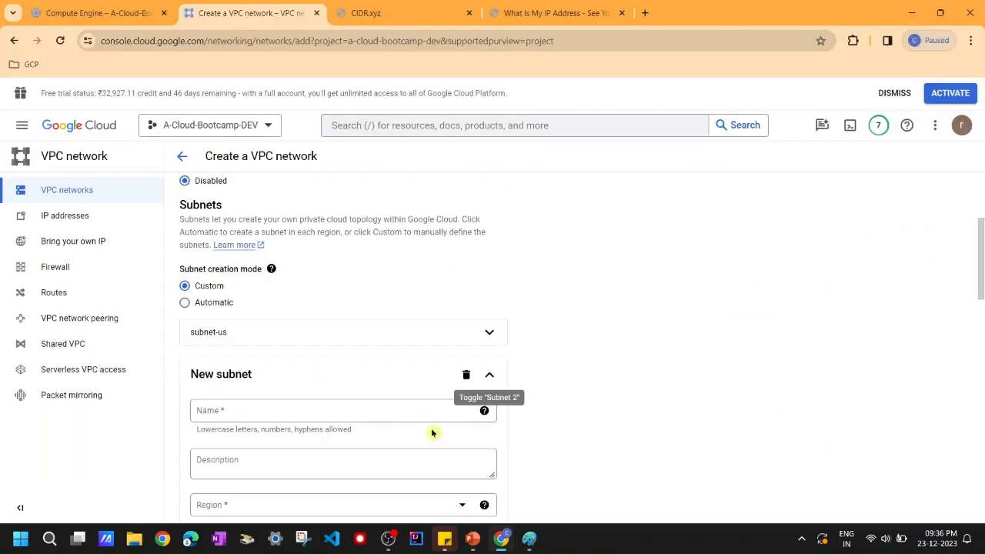
click(233, 413)
text(s)
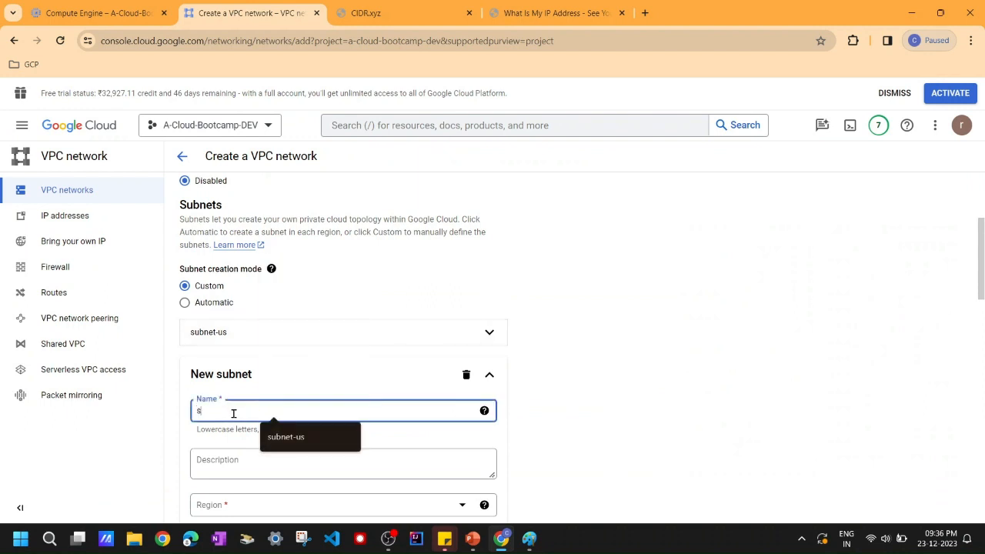
text(ubnet-asia)
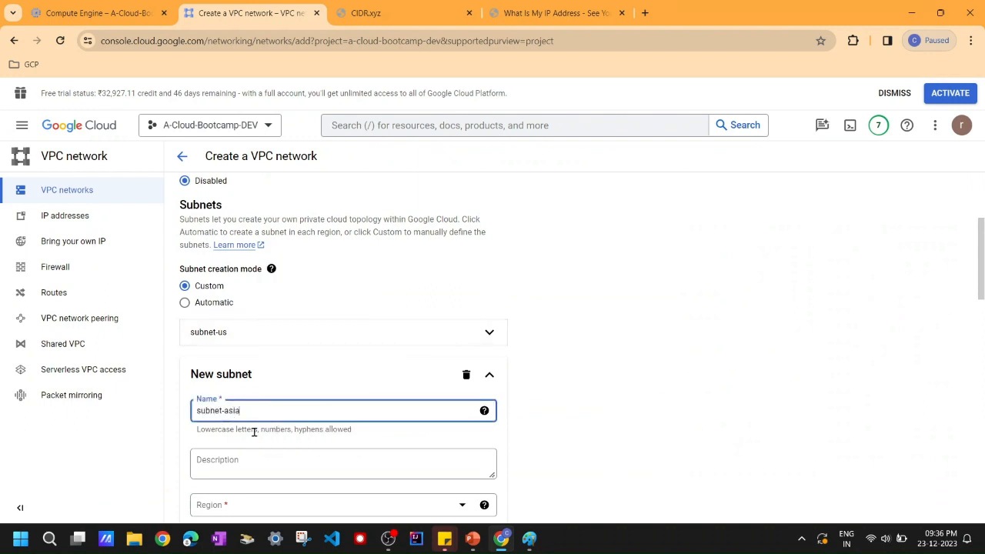
click(607, 364)
- Set the region of the subnet subnet-asia to asia-southeast1
scroll(596, 377, down, 3)
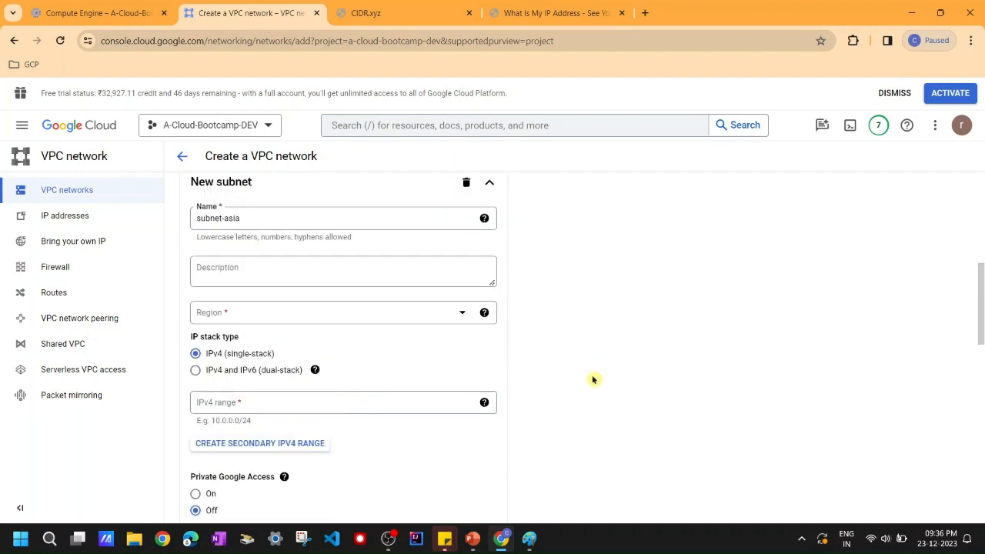
click(273, 309)
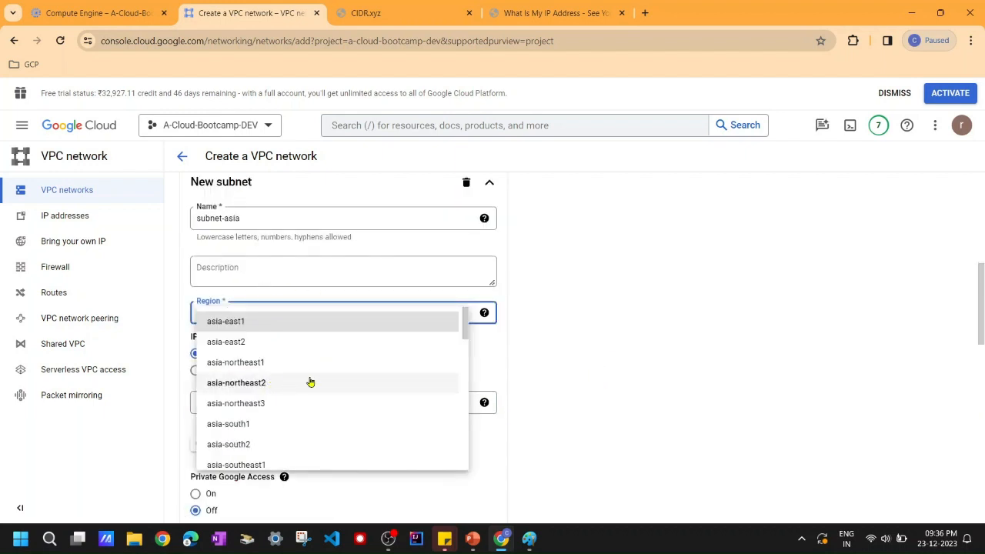
scroll(307, 377, down, 1)
click(281, 409)
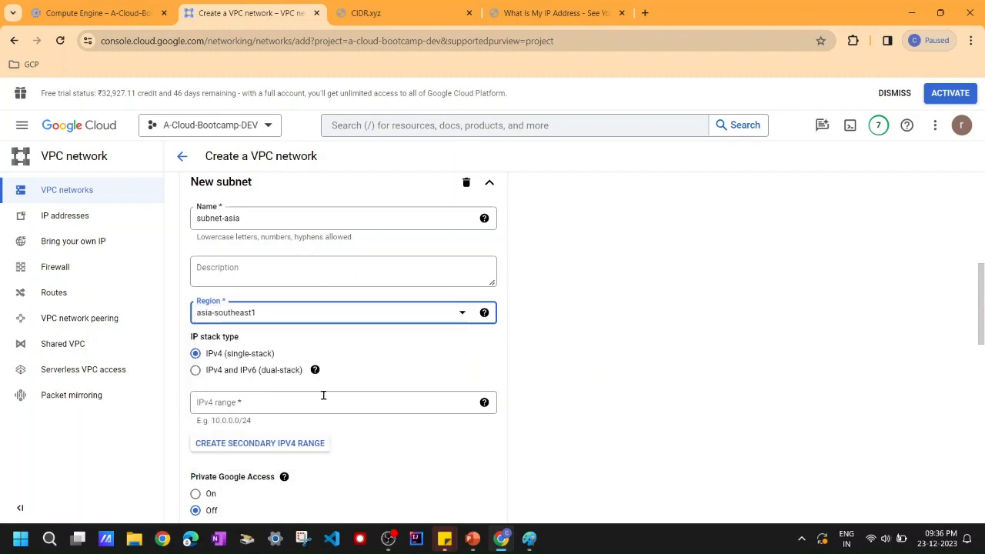
click(622, 369)
- Set subnet-asia's IPv4 range to 10.0.1.0/28 and finish the subnet's definition
scroll(627, 367, down, 2)
click(225, 273)
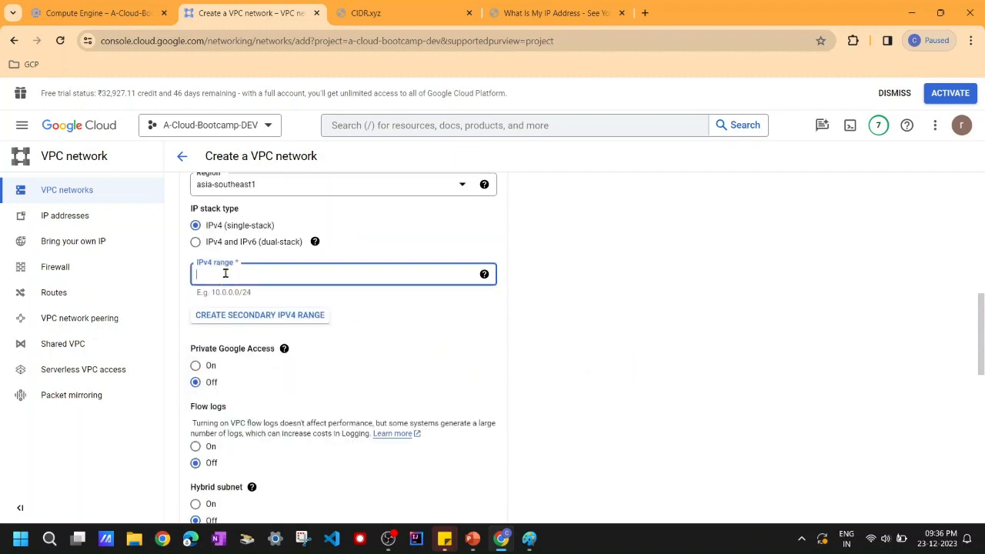
text(10.0)
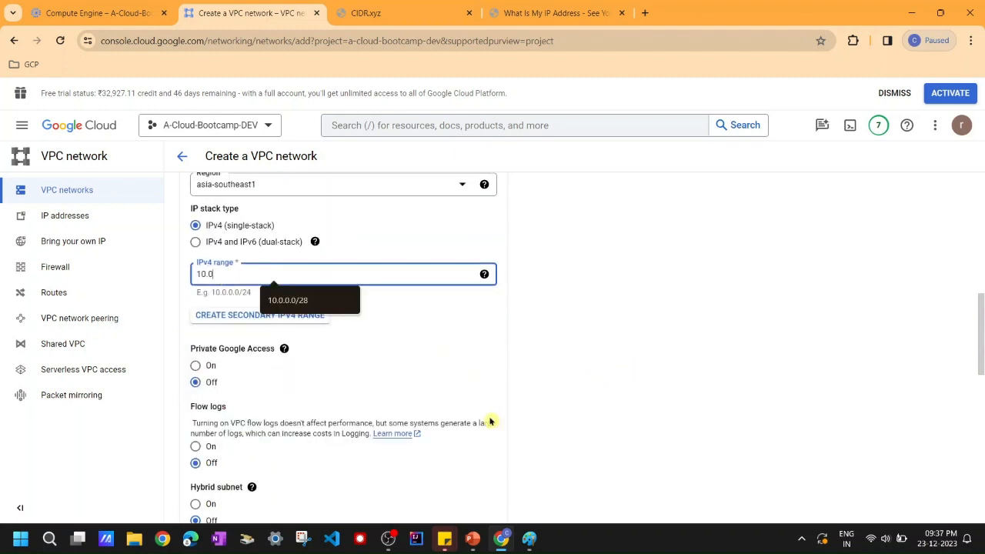
text(.1.0/28)
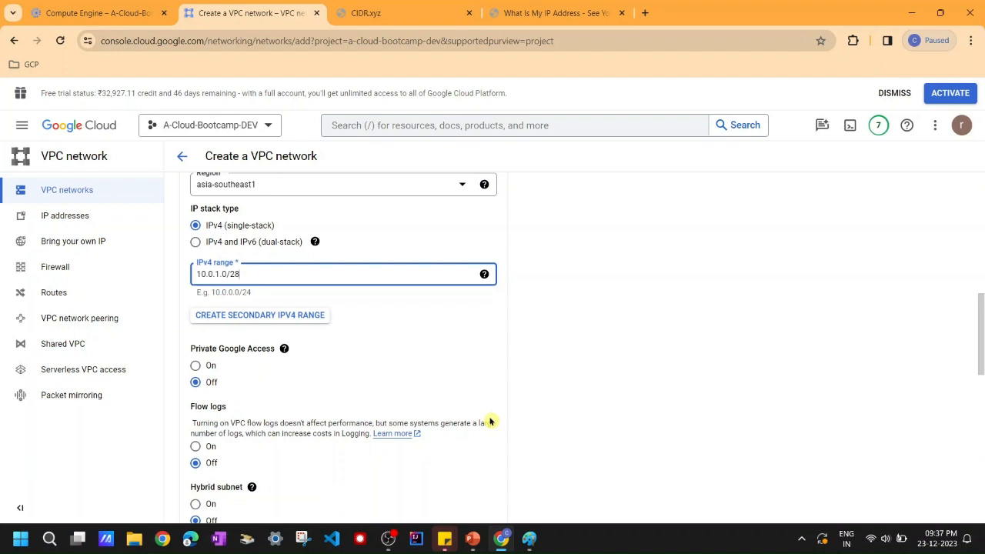
click(632, 305)
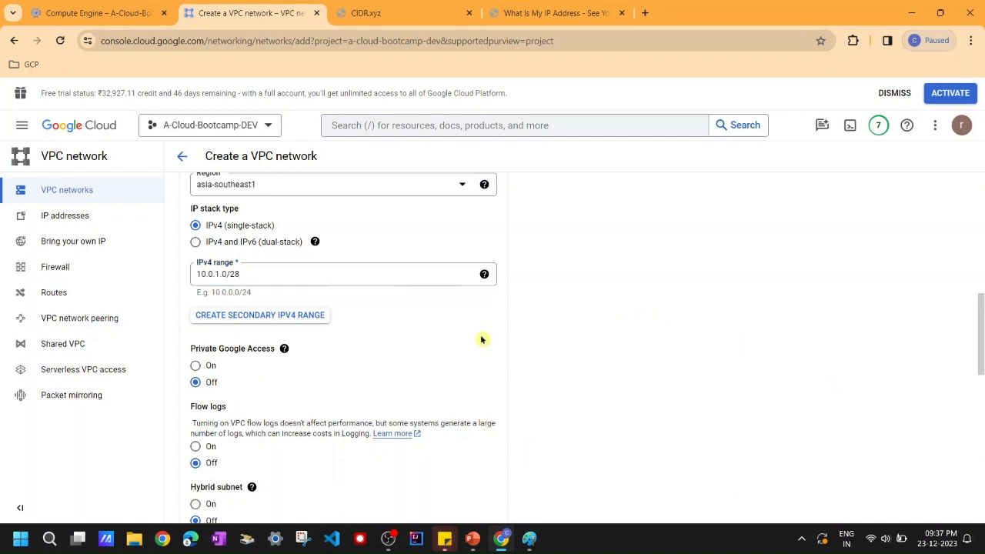
scroll(480, 339, down, 4)
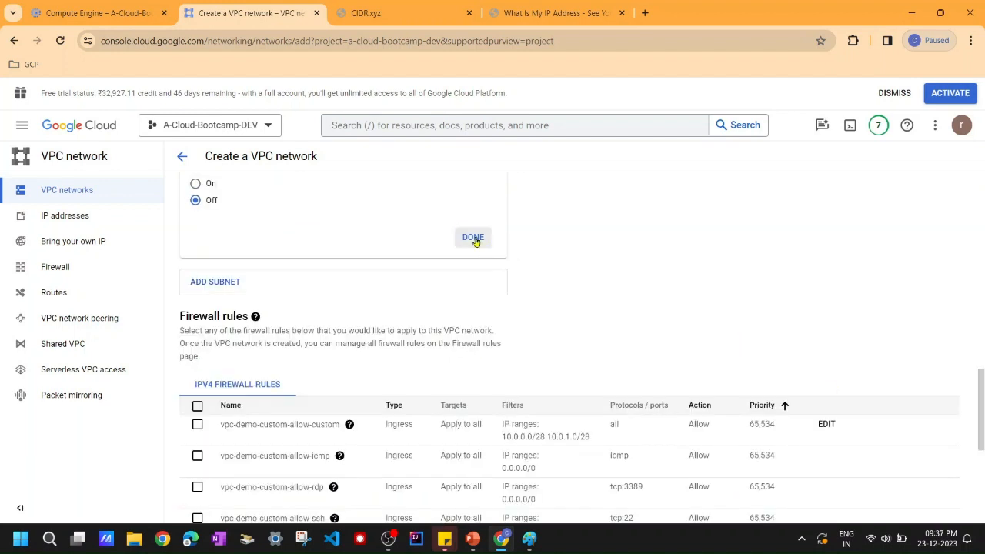
click(475, 239)
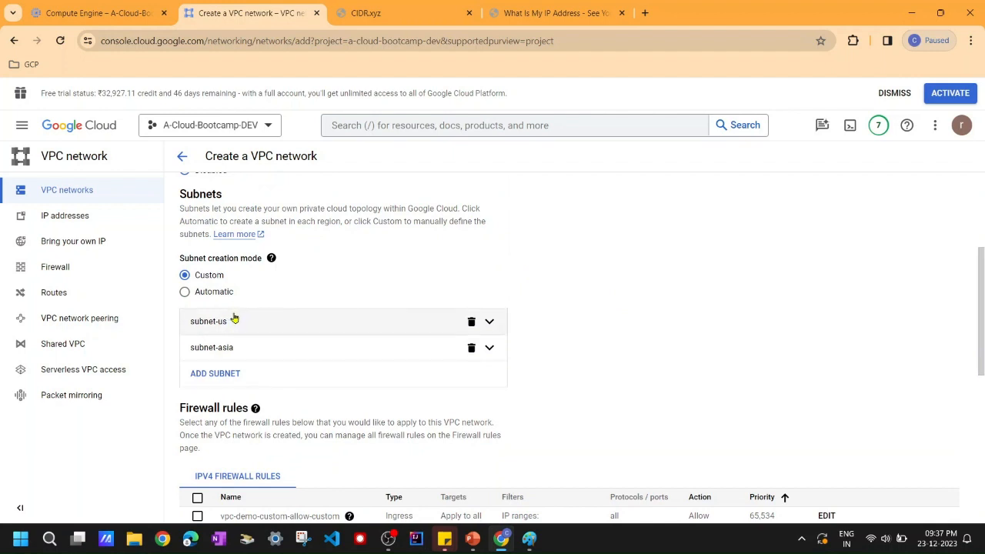
- Create the VPC network with none of the optional firewall rules selected and regional dynamic routing
scroll(260, 351, down, 3)
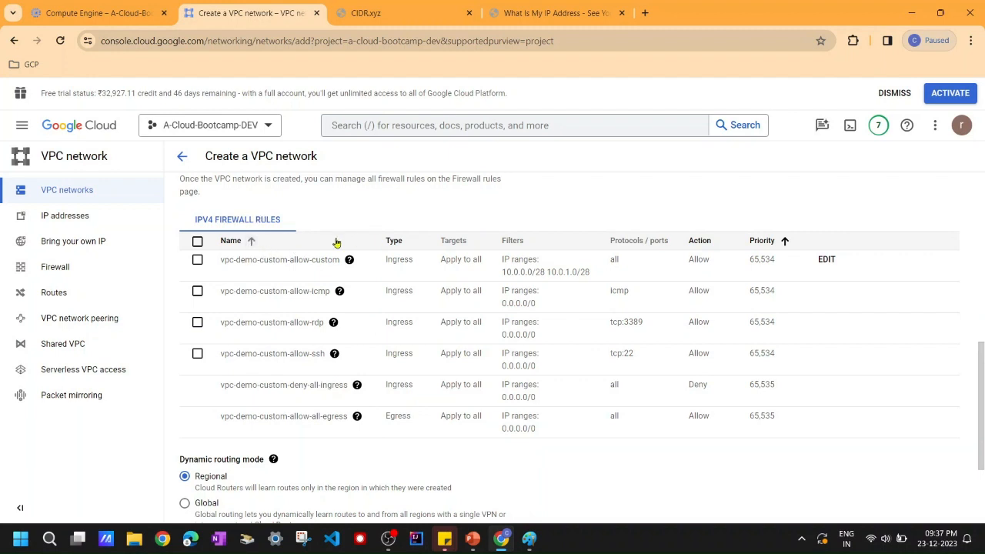
scroll(408, 244, down, 2)
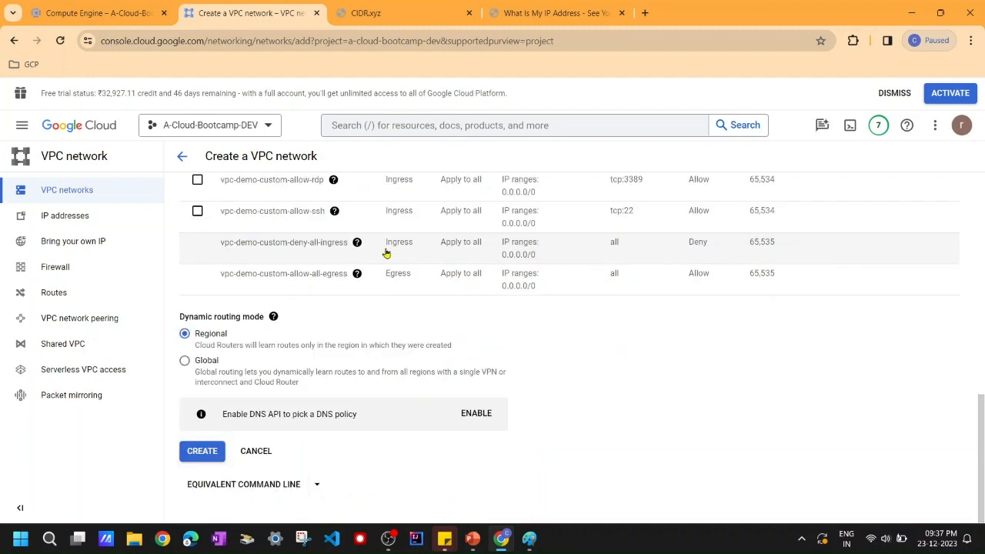
click(201, 452)
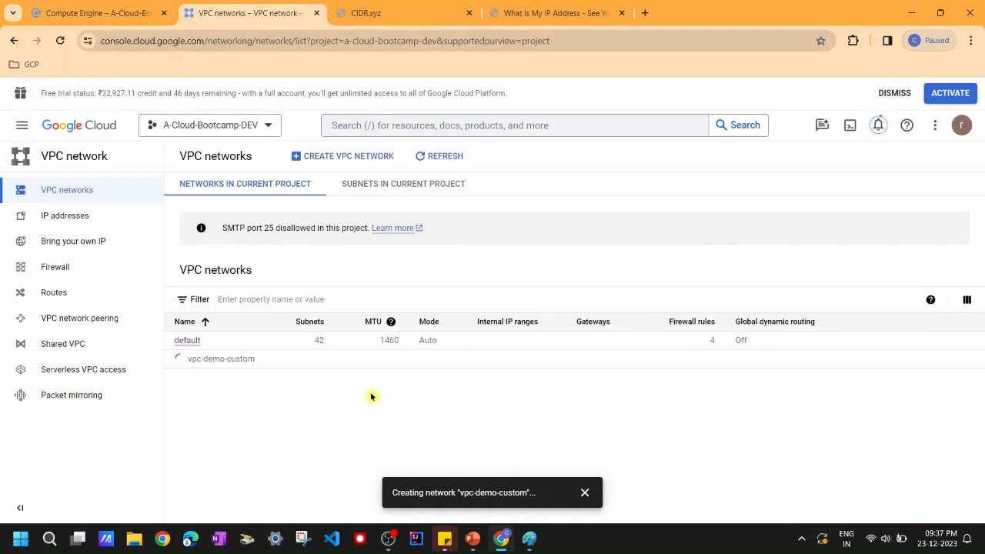
- Reload the VPC networks list until vpc-demo-custom is ready and check its subnets and firewall rules
click(60, 40)
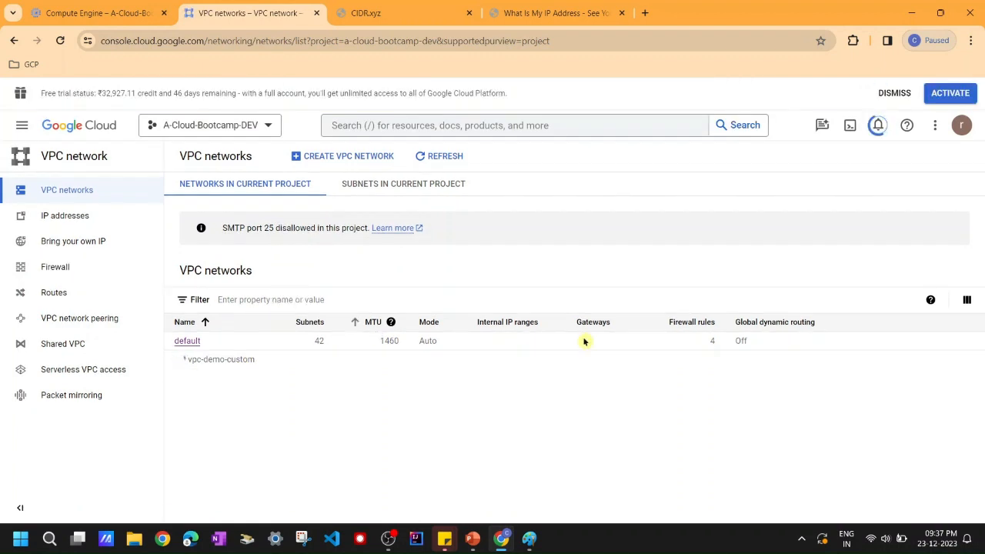
double_click(712, 340)
click(693, 396)
click(60, 41)
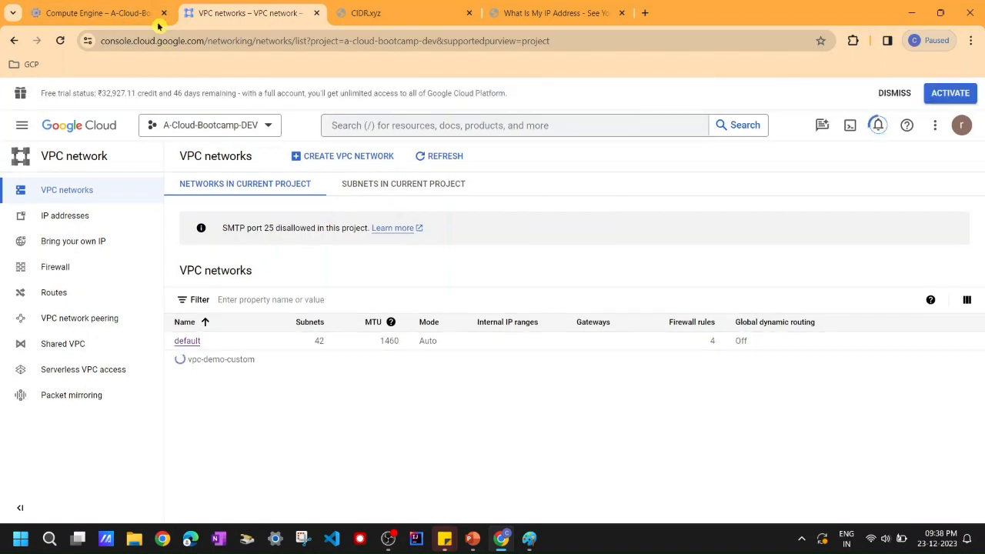
click(126, 22)
click(428, 228)
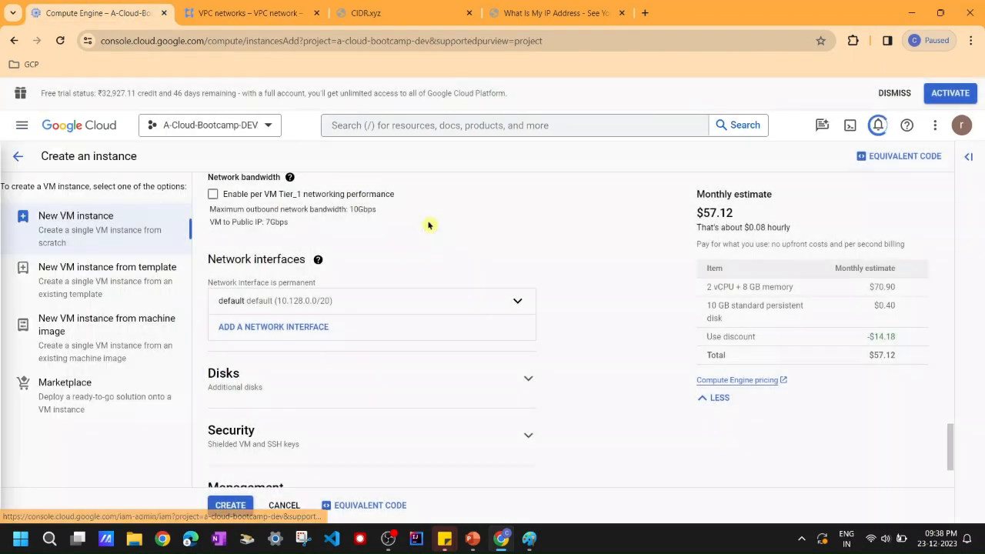
click(227, 17)
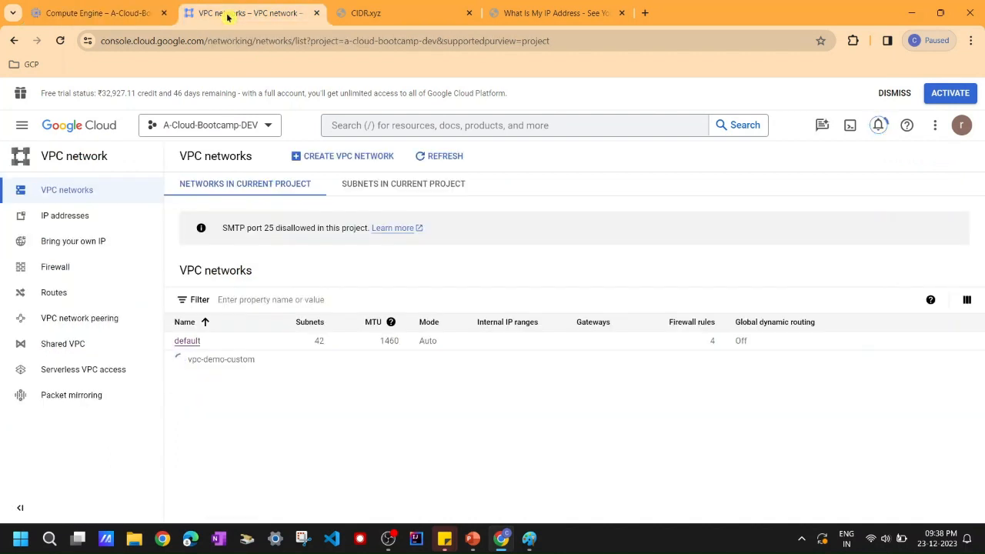
click(62, 43)
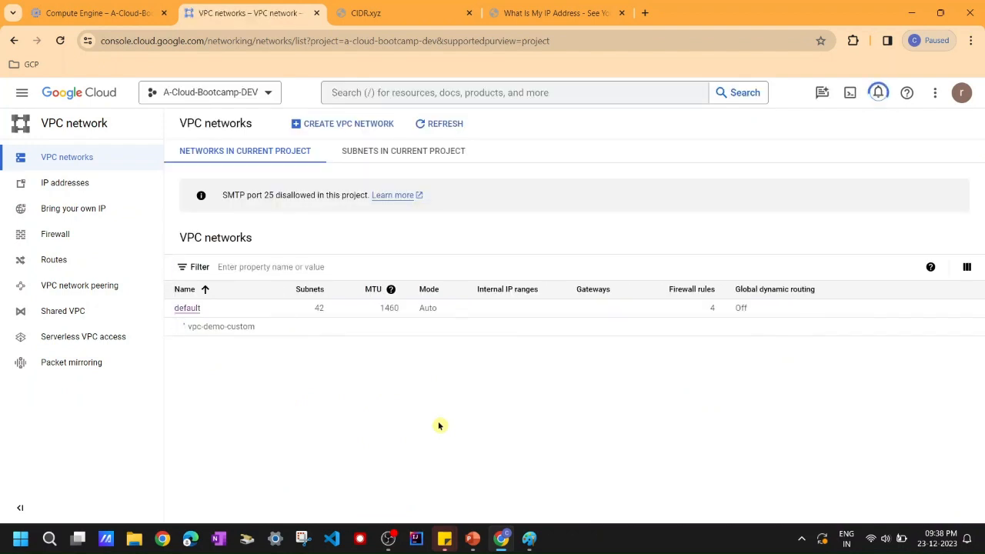
click(58, 41)
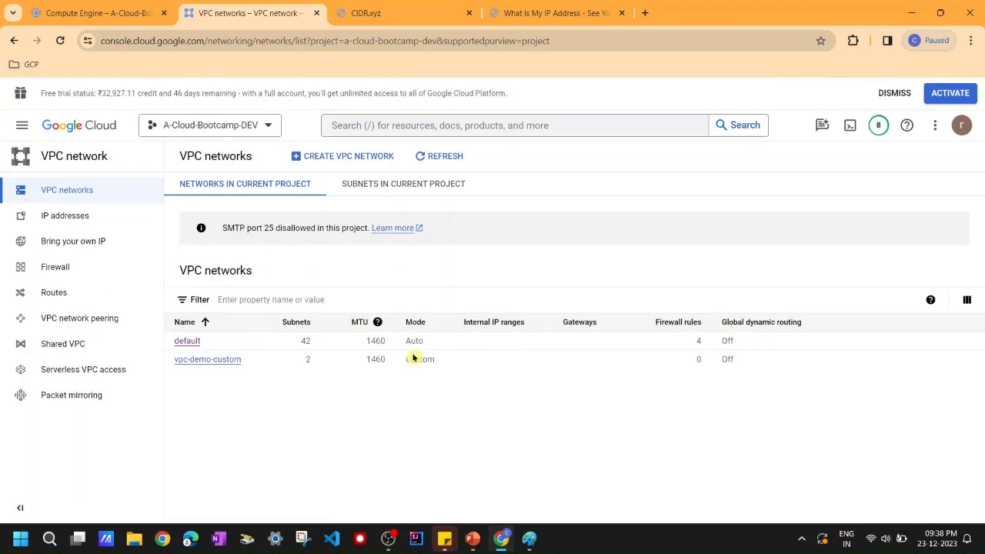
drag(305, 362, 319, 364)
click(687, 377)
click(648, 411)
- Return to the Compute Engine instance creation form and reload it
click(100, 13)
scroll(344, 266, up, 15)
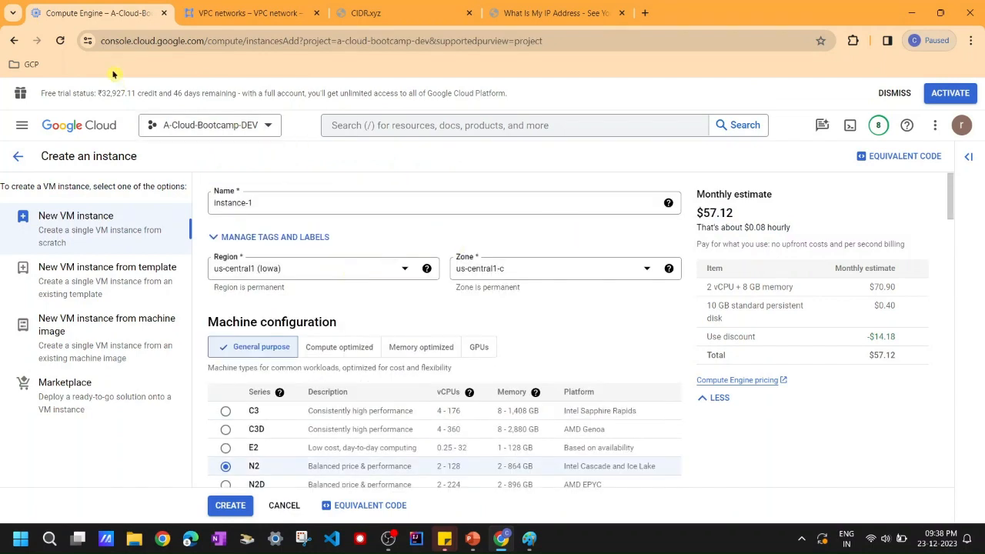
click(60, 40)
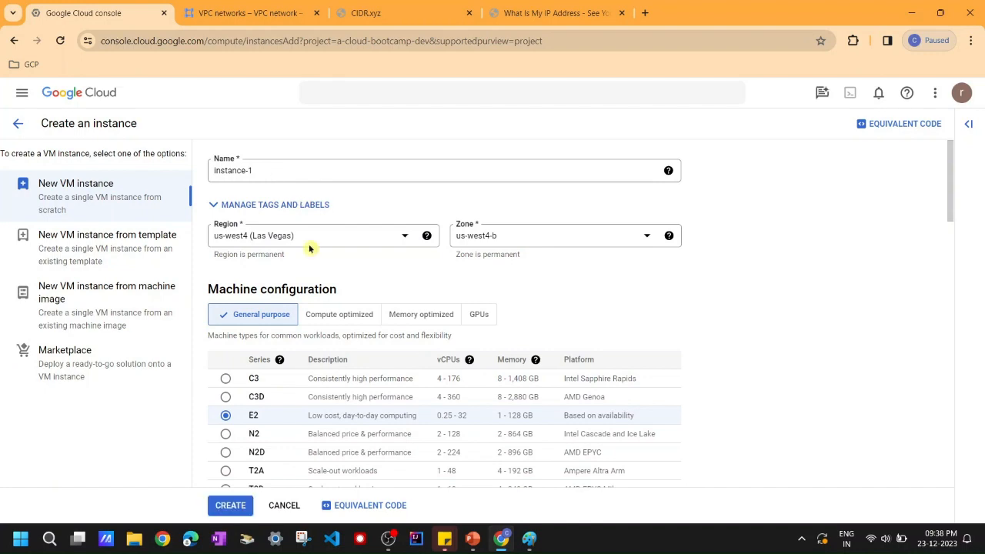
- Set the new VM instance's region to us-central1 (Iowa) and its machine series to N2
click(310, 247)
scroll(315, 319, up, 2)
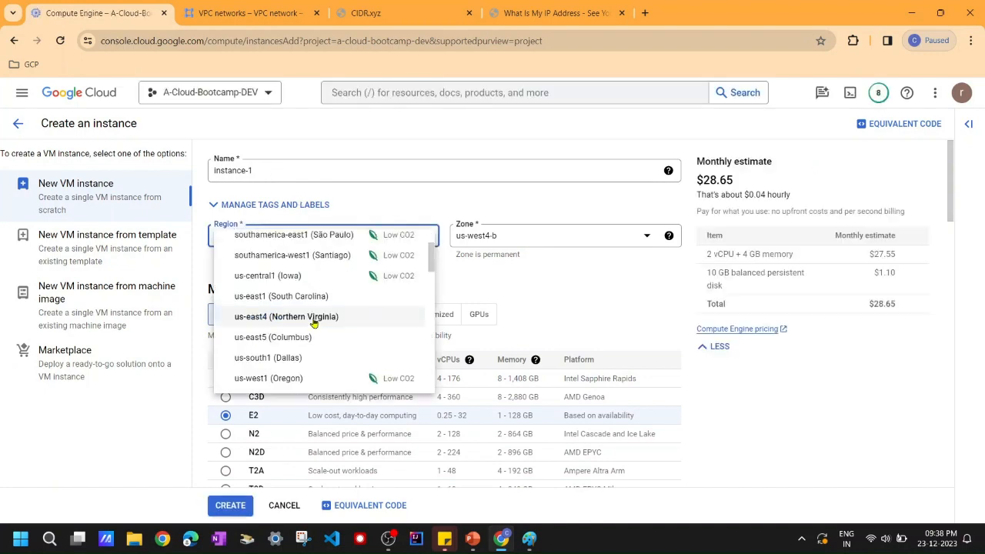
click(307, 276)
scroll(311, 363, down, 2)
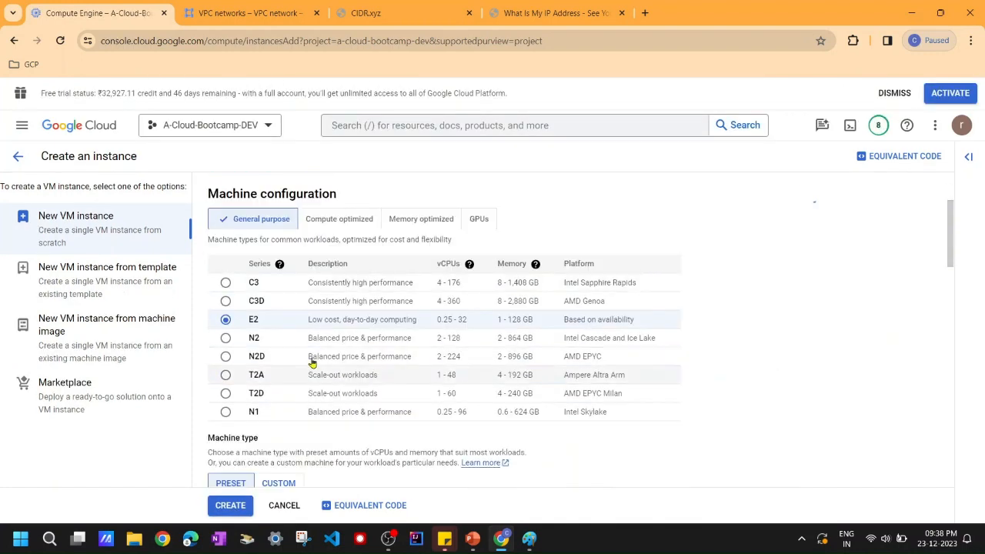
click(225, 339)
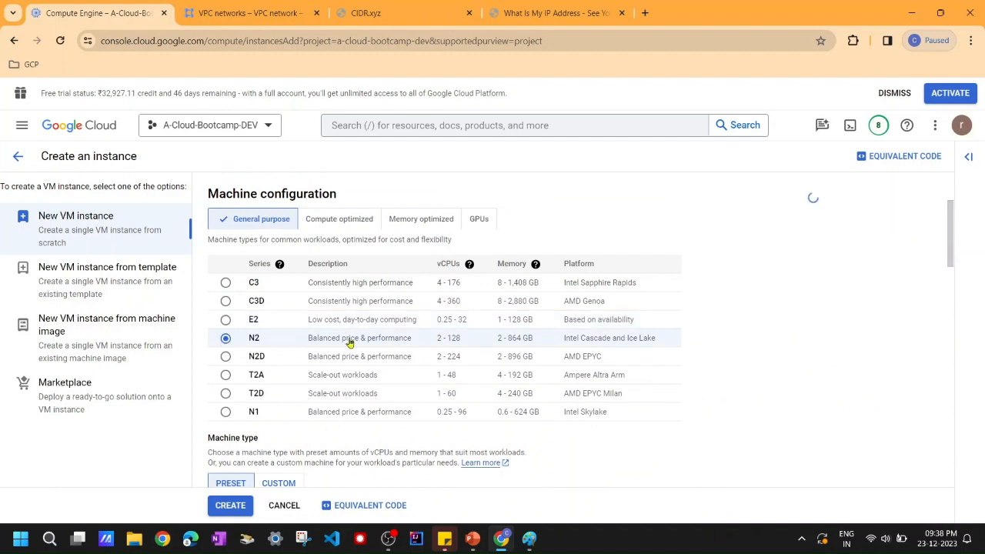
- Attach the instance's network interface to the vpc-demo-custom network, using the subnet-us subnetwork
scroll(444, 341, down, 3)
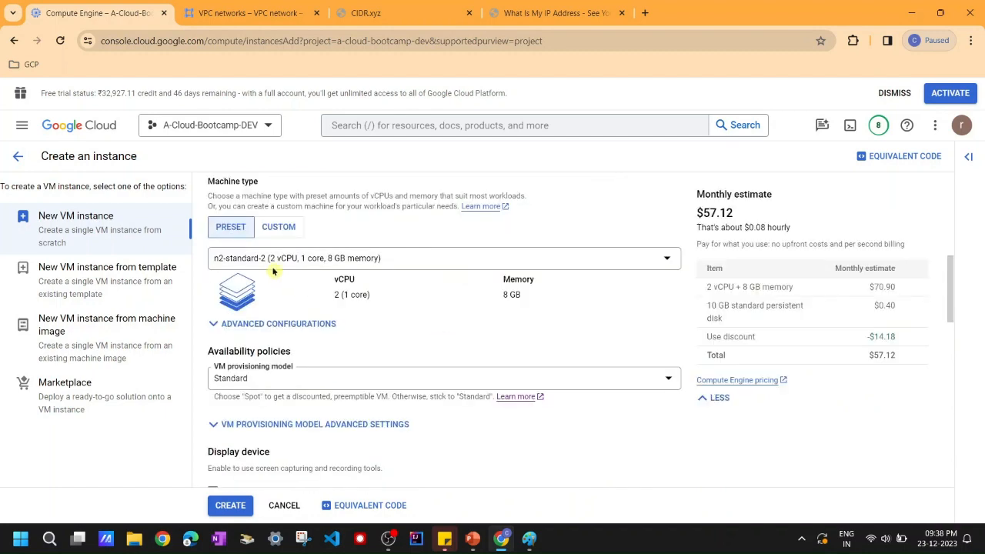
scroll(441, 333, down, 2)
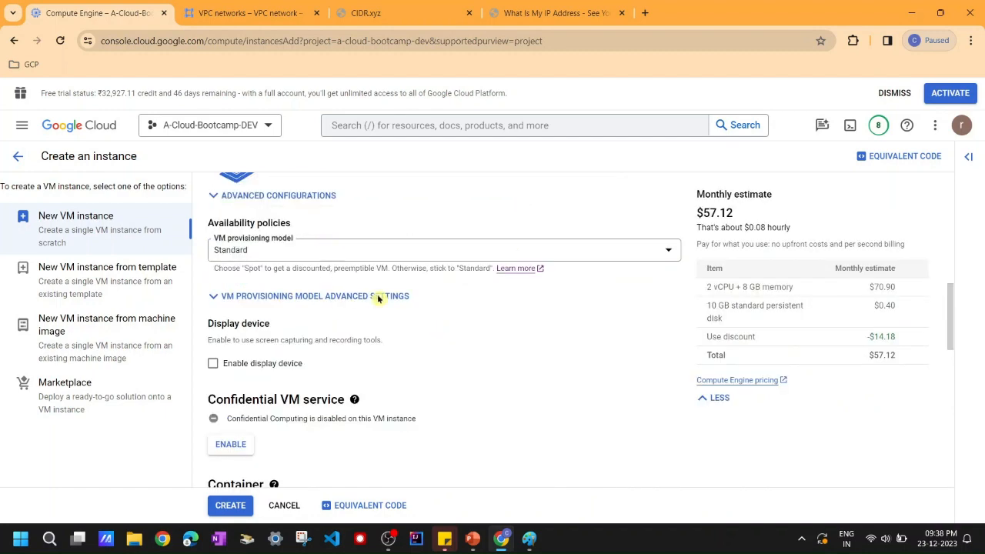
scroll(461, 279, down, 5)
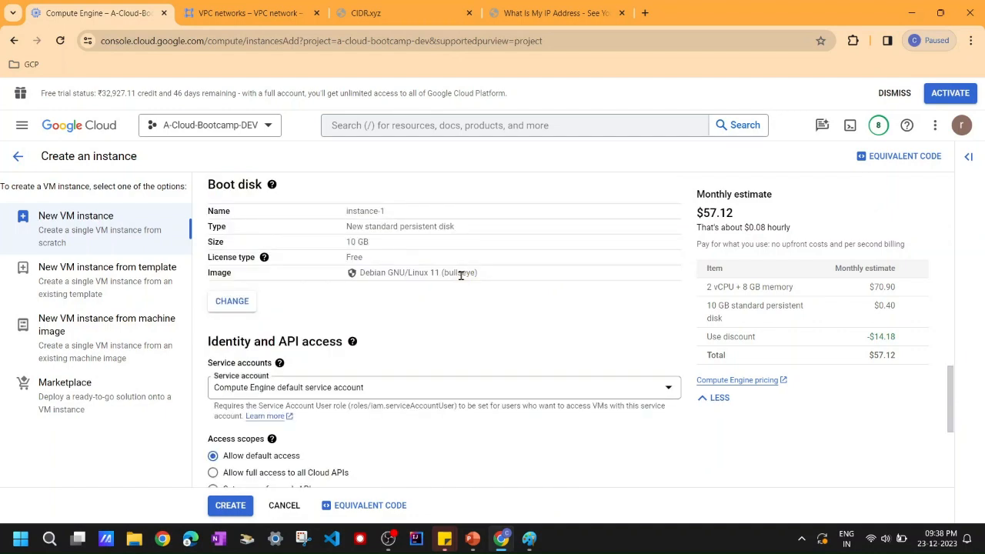
scroll(460, 275, down, 3)
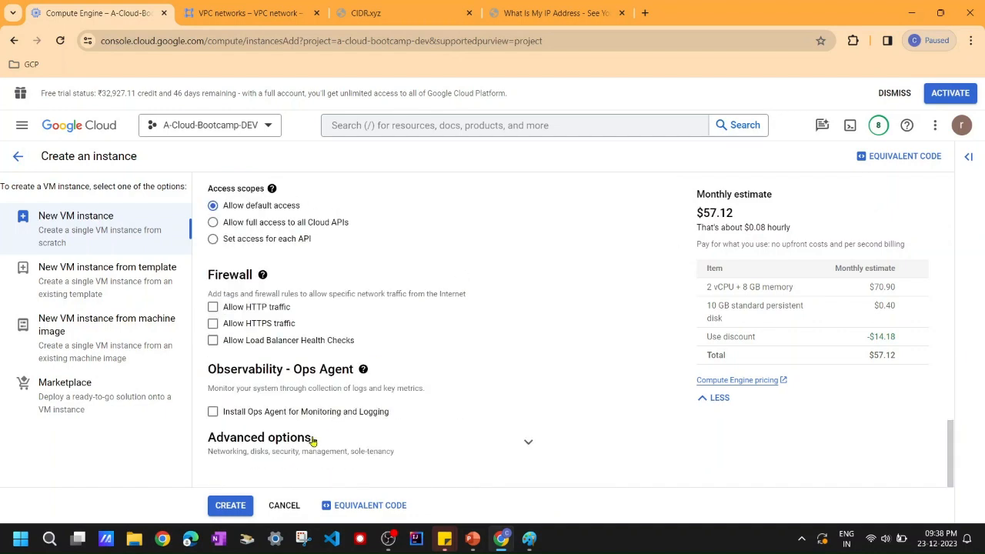
click(314, 440)
scroll(386, 375, down, 3)
click(311, 227)
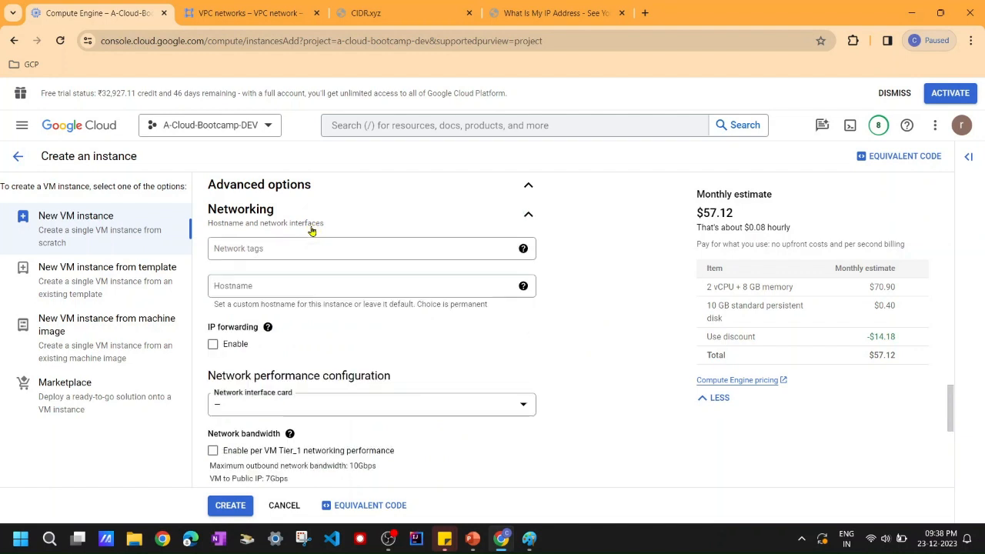
scroll(388, 344, down, 3)
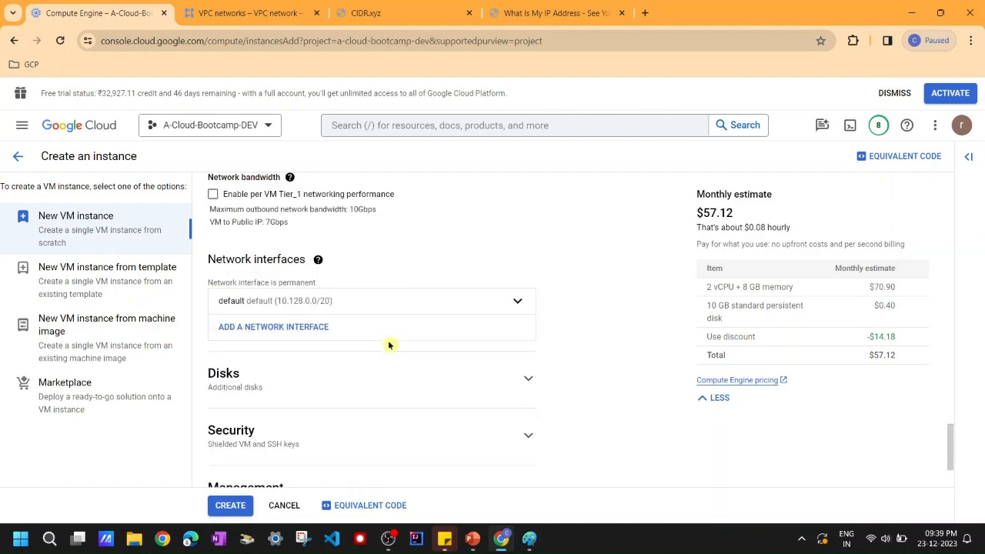
click(383, 297)
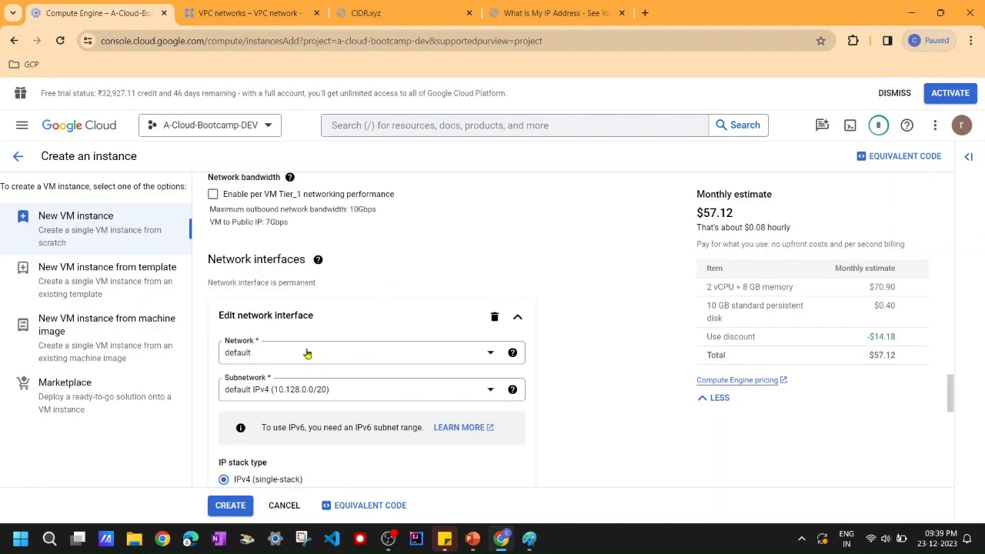
click(374, 352)
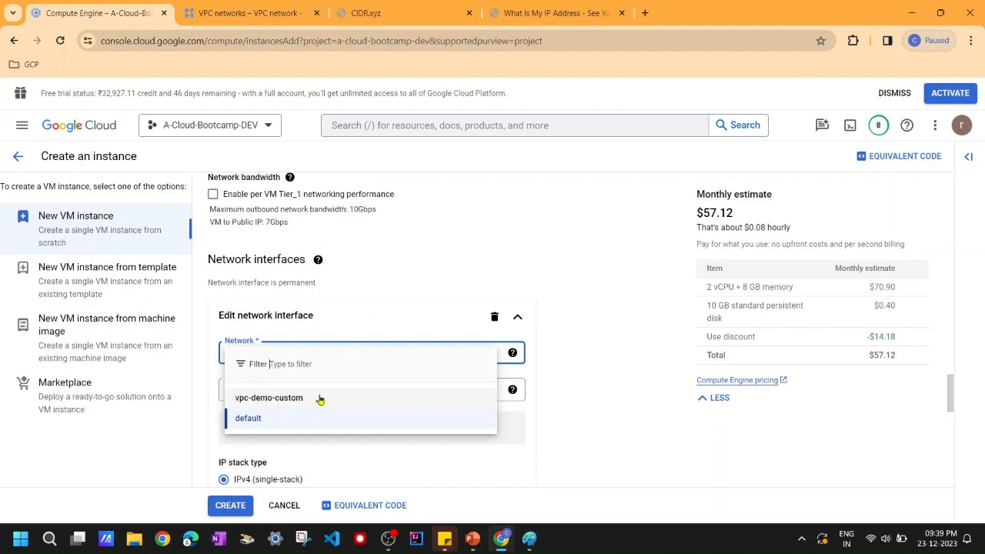
click(327, 397)
scroll(620, 392, down, 1)
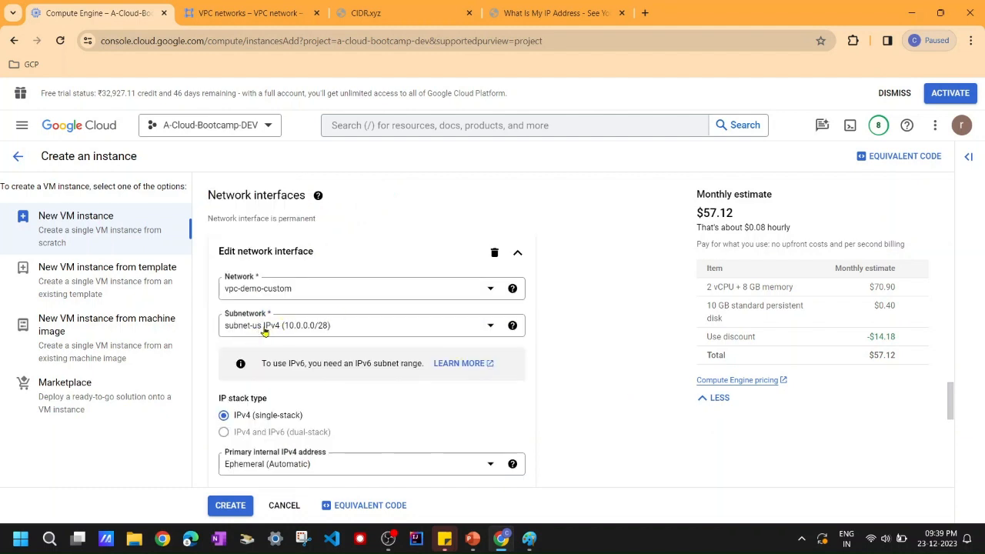
- Review the configuration of instance-1 from its region to its network interface and create the instance
scroll(329, 336, up, 1)
scroll(327, 338, down, 10)
scroll(327, 336, up, 10)
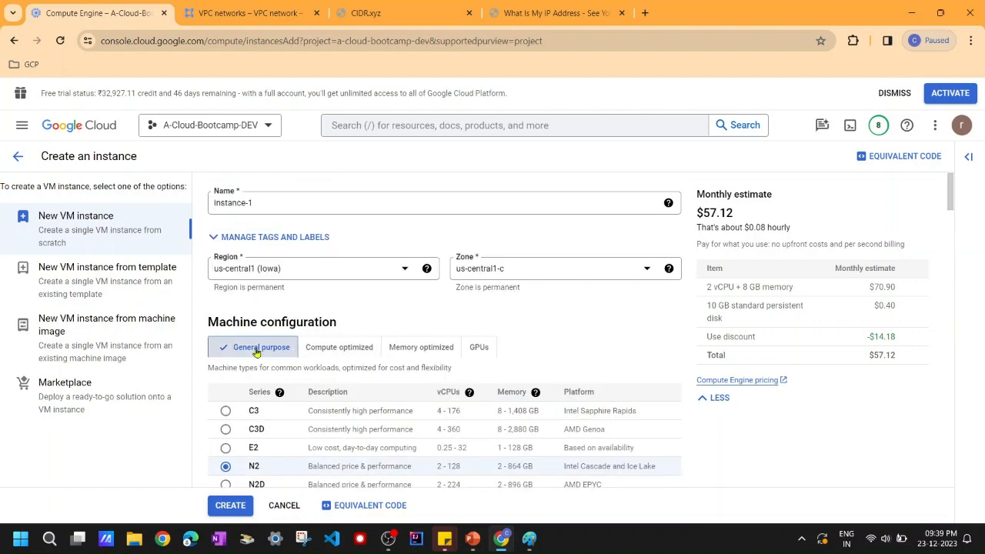
scroll(394, 338, down, 15)
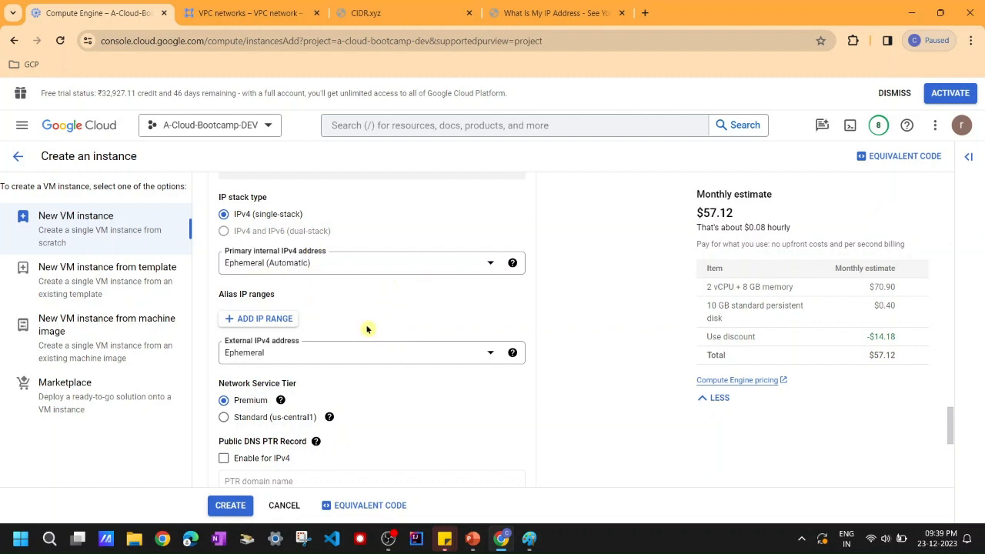
scroll(380, 383, down, 5)
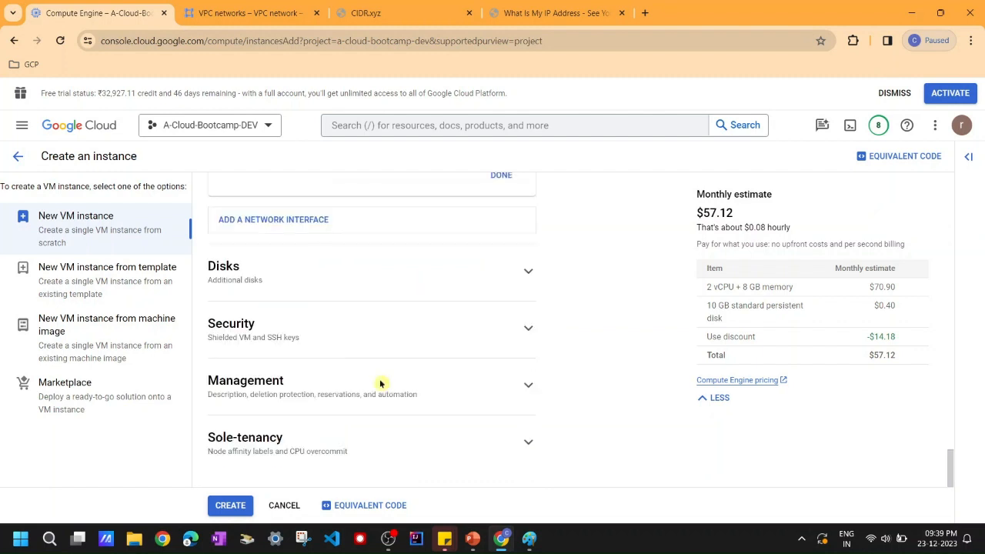
click(230, 506)
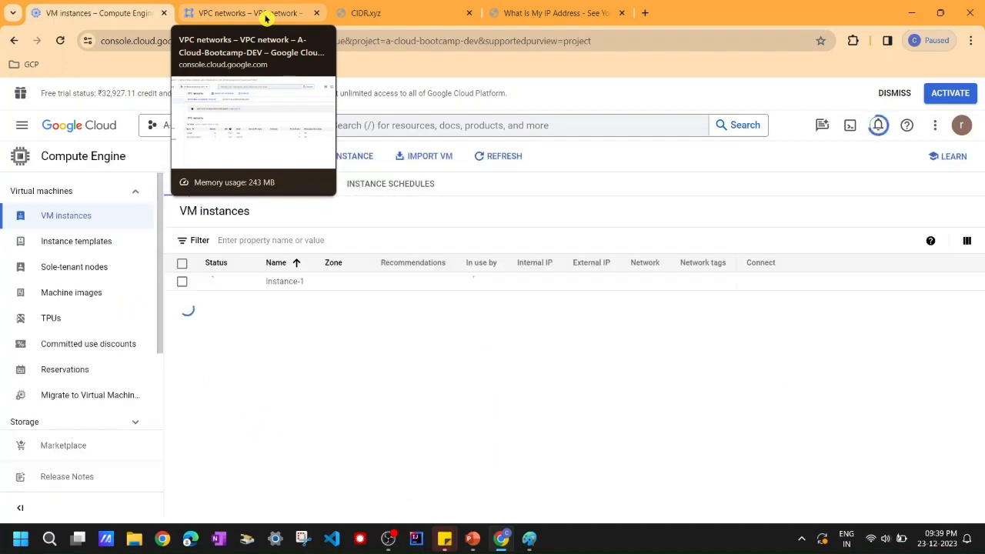
- Start creating a second VM instance and check the Paint diagram for where vm b belongs
click(342, 158)
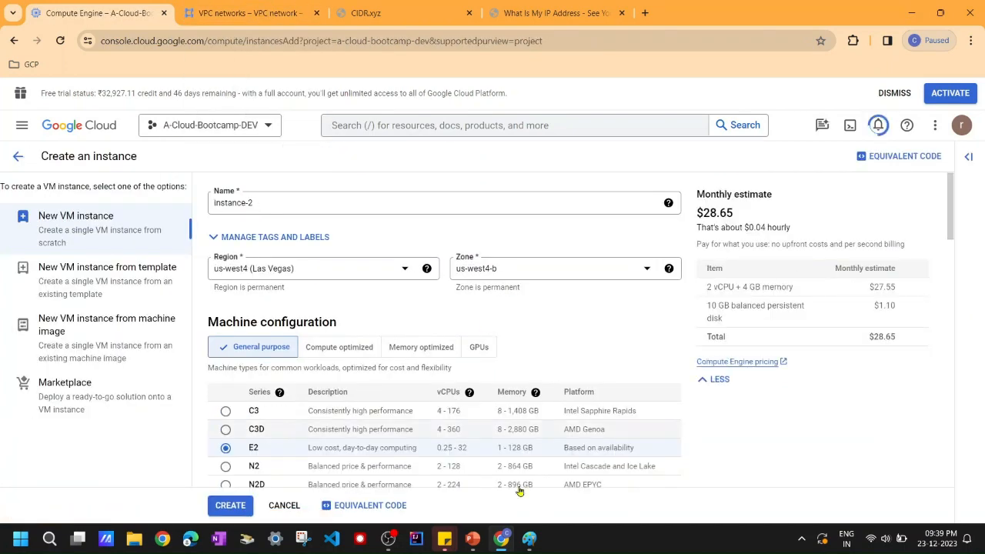
click(528, 538)
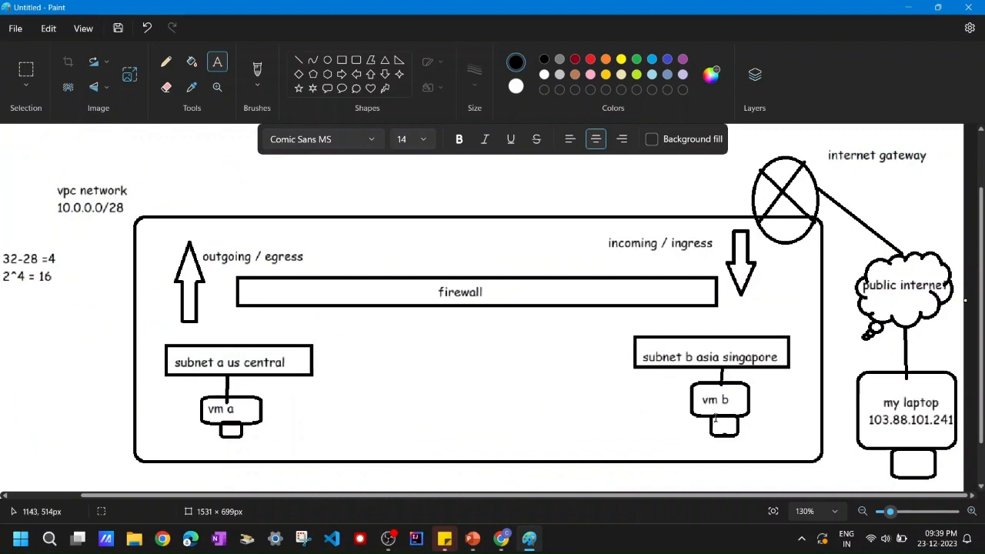
click(908, 10)
- Set the region of instance-2 to asia-southeast1 (Singapore) and its machine series to N2
click(344, 271)
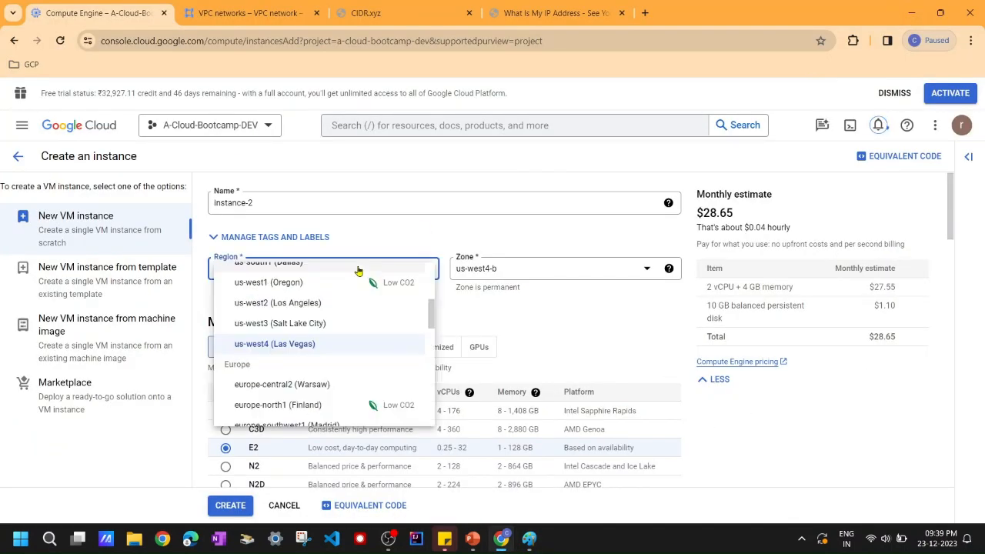
scroll(334, 348, up, 2)
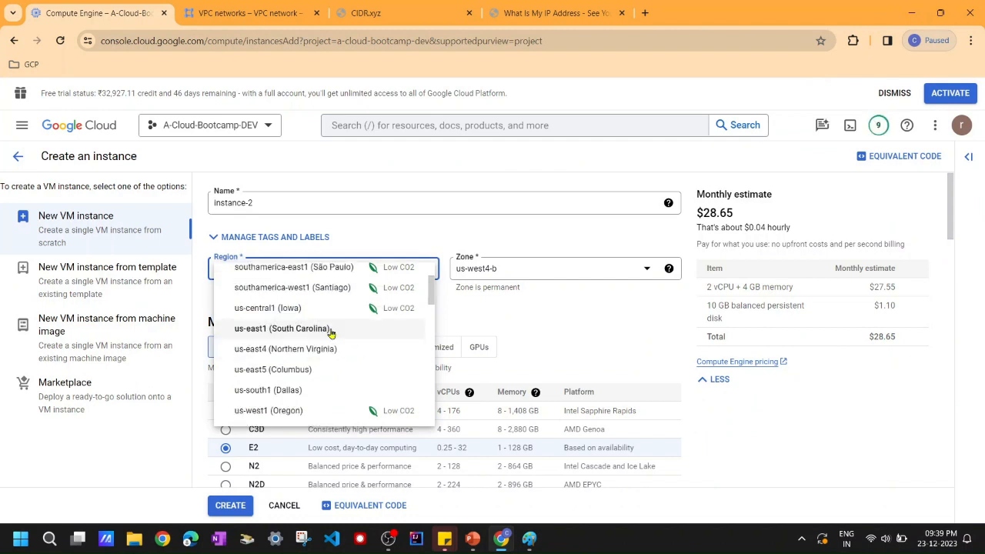
scroll(337, 342, up, 2)
scroll(339, 362, down, 3)
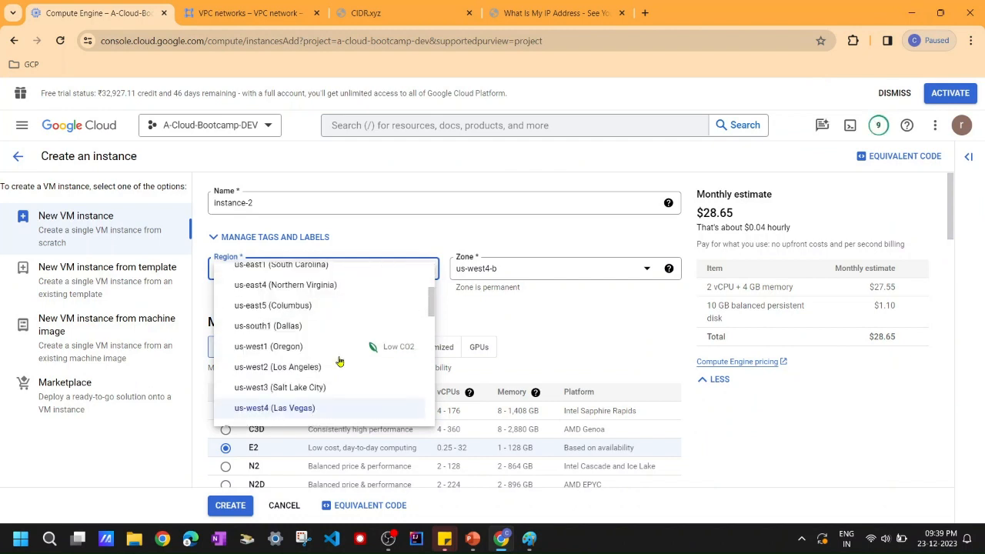
scroll(339, 361, up, 3)
scroll(343, 359, down, 1)
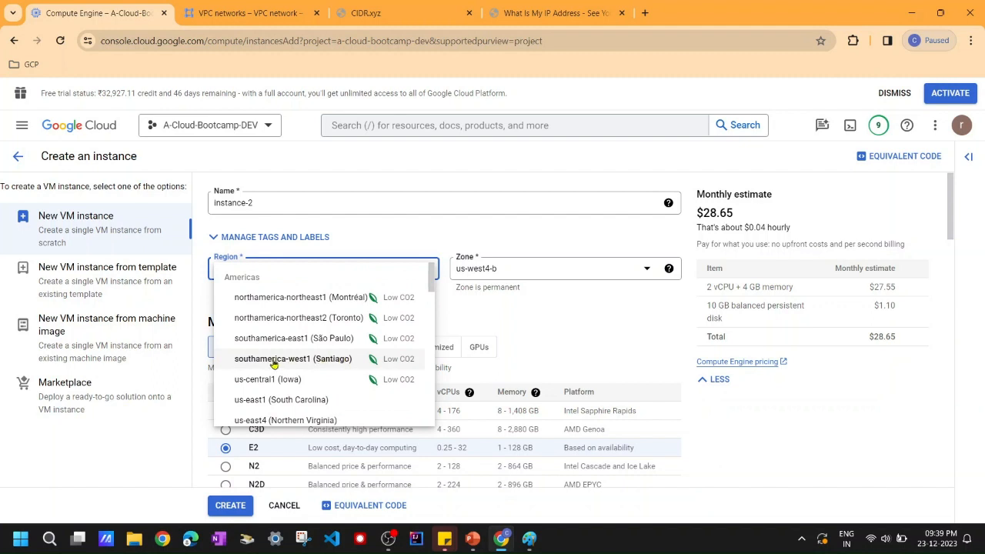
scroll(324, 354, down, 3)
scroll(323, 369, up, 3)
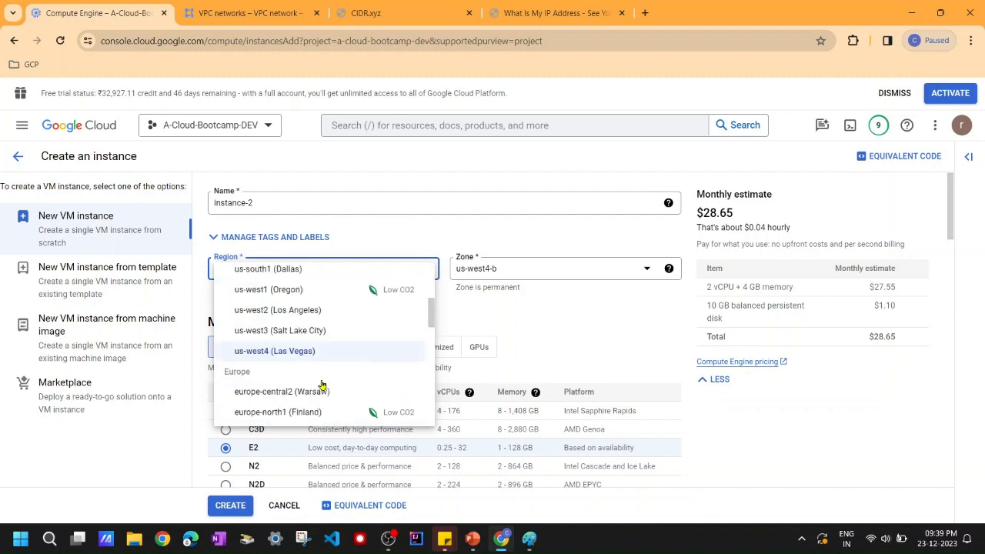
scroll(322, 381, down, 3)
scroll(323, 369, up, 3)
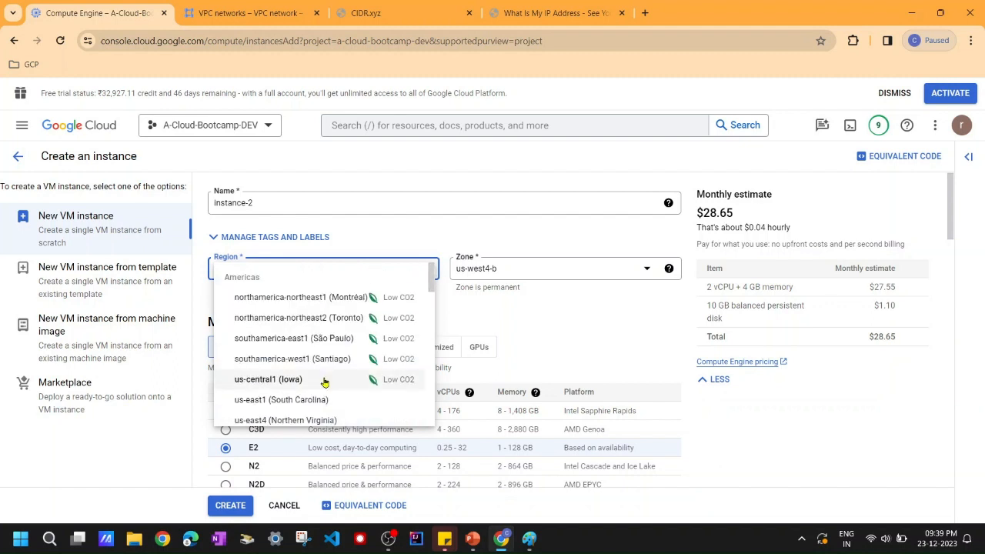
scroll(332, 348, down, 8)
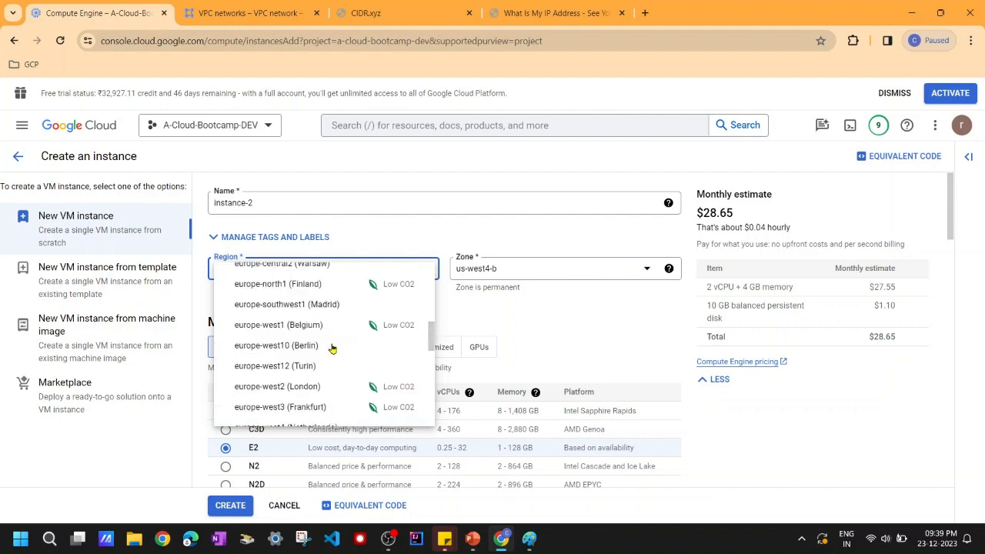
scroll(331, 348, down, 3)
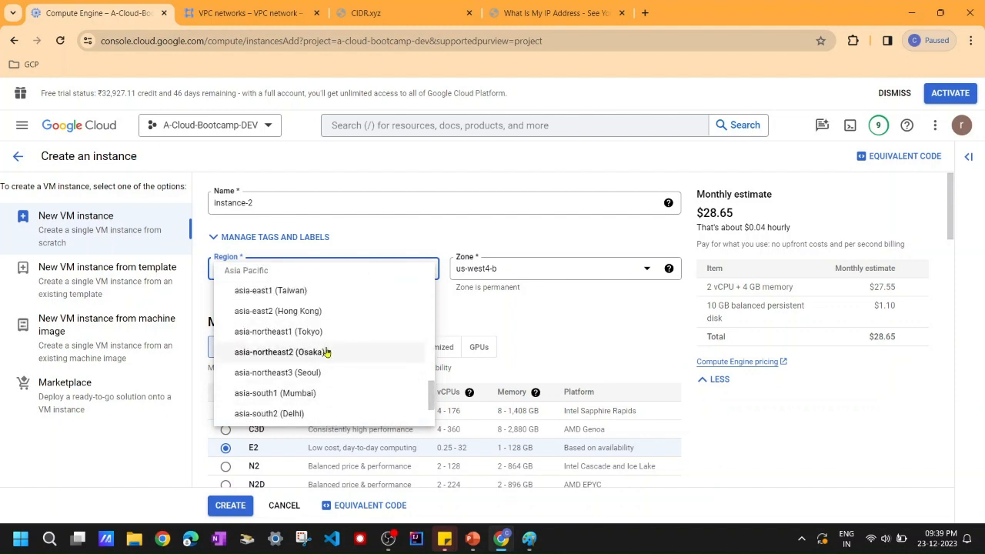
scroll(339, 370, down, 1)
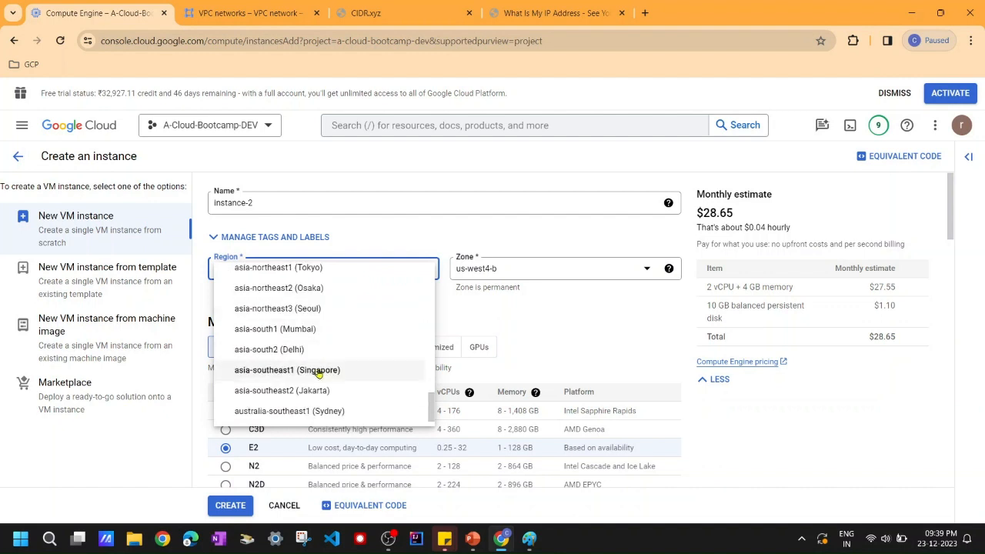
click(292, 371)
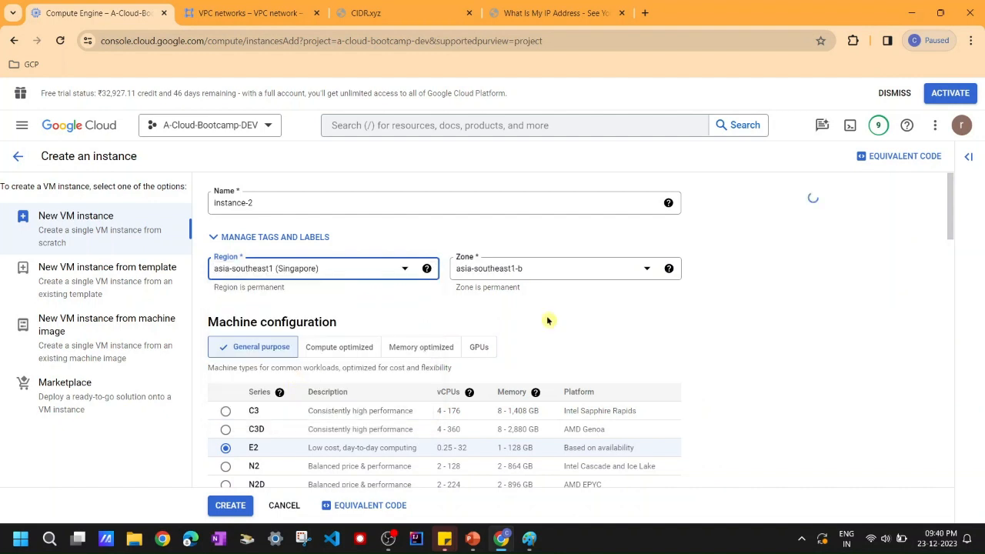
scroll(585, 317, down, 2)
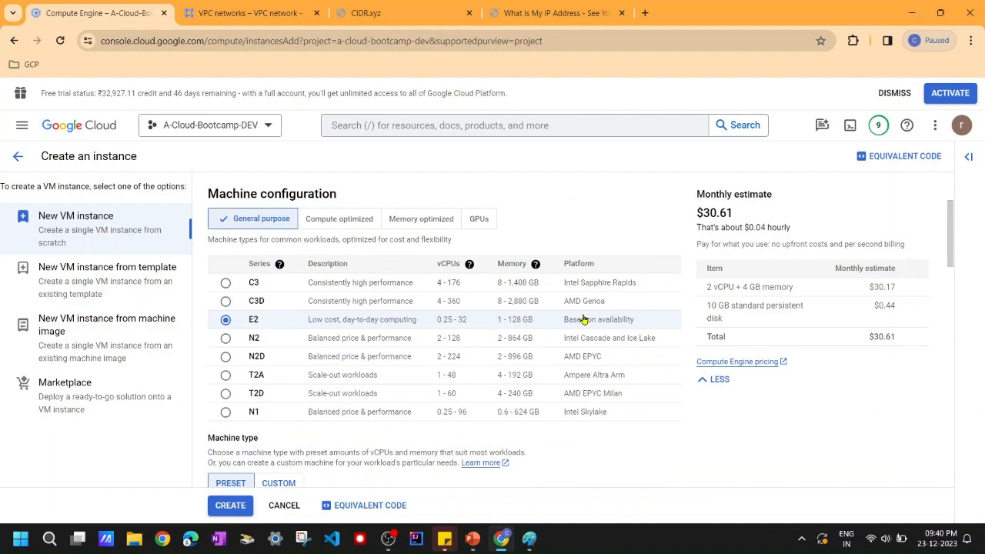
click(225, 339)
- Attach instance-2's network interface to the vpc-demo-custom network with the subnet-asia subnetwork and create the instance
scroll(400, 368, down, 8)
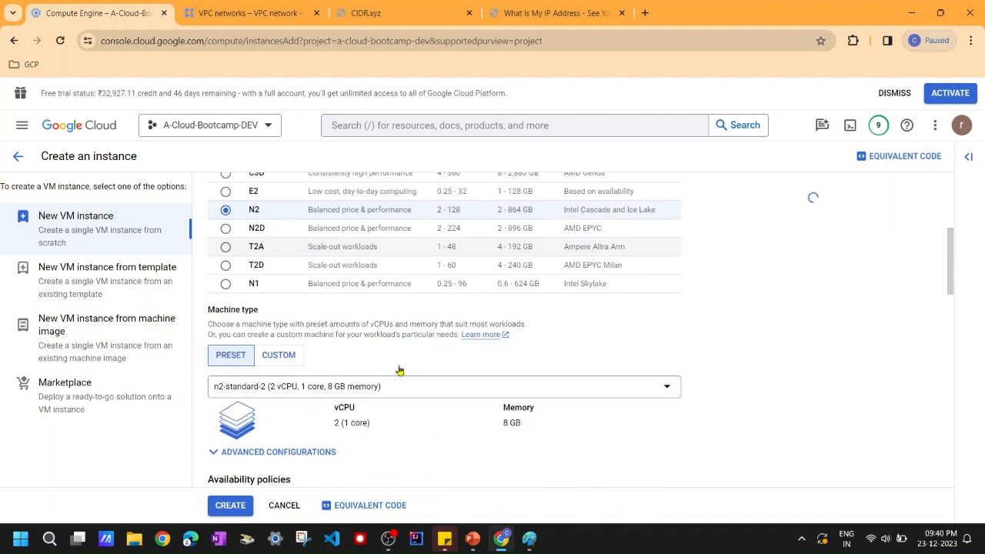
scroll(400, 369, down, 6)
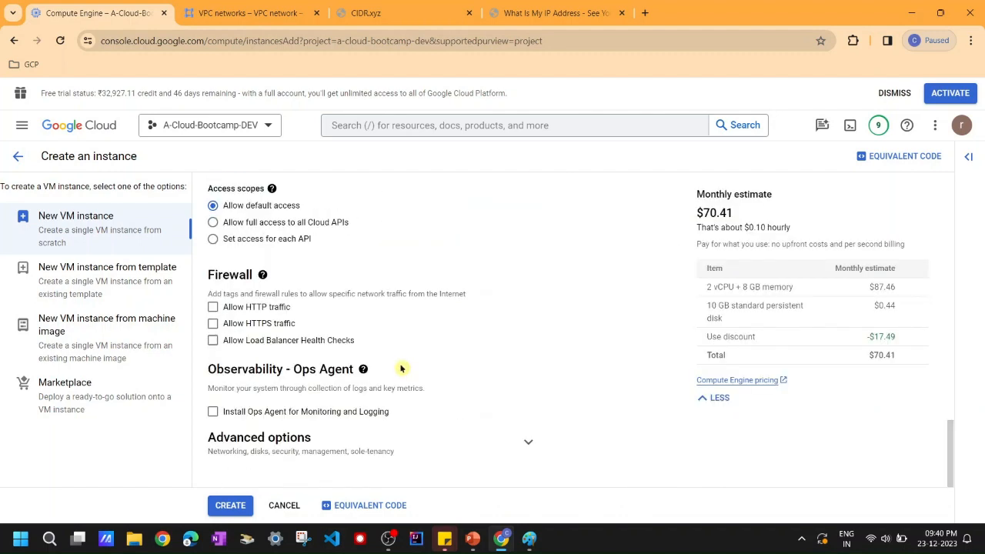
click(305, 438)
scroll(385, 387, down, 3)
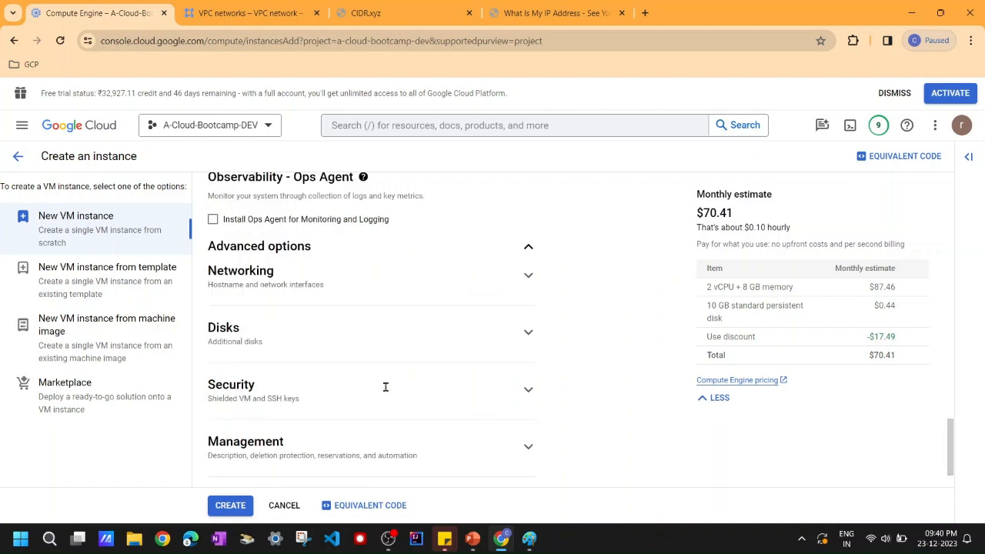
click(344, 288)
scroll(389, 352, down, 5)
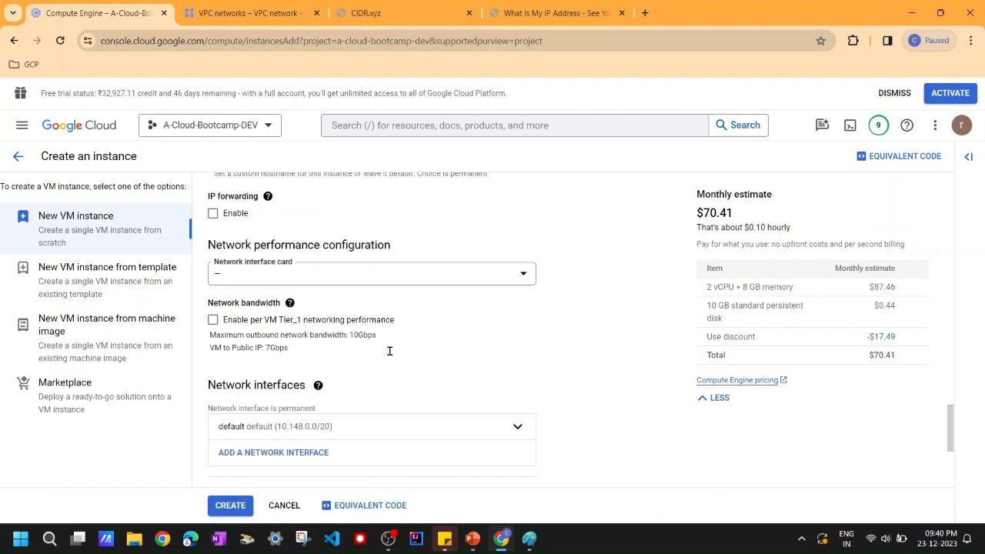
scroll(389, 350, down, 2)
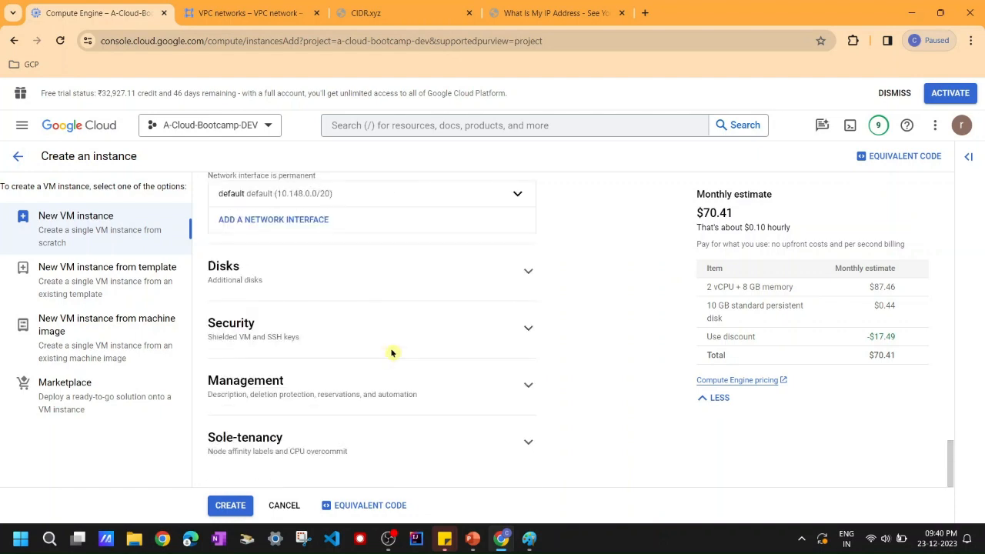
scroll(395, 346, up, 3)
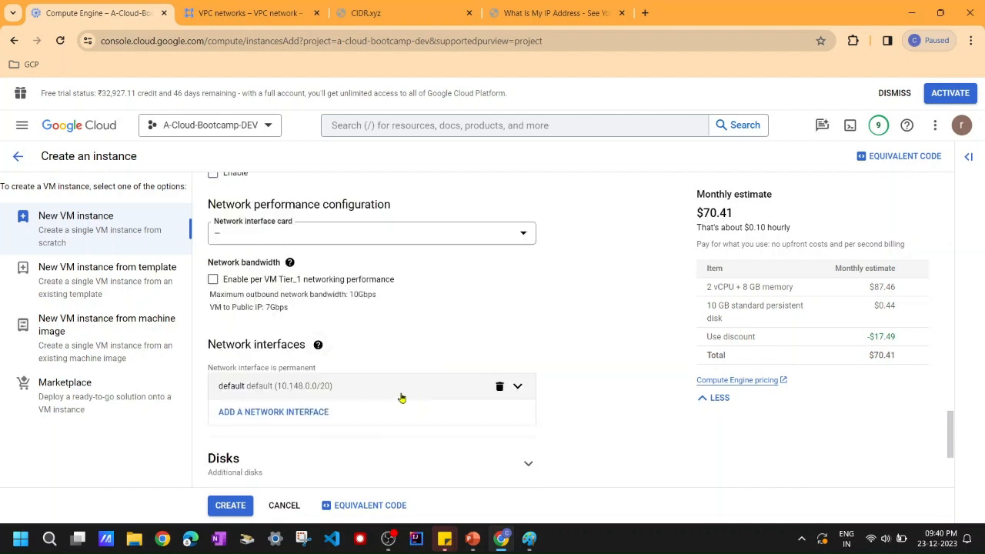
click(354, 389)
scroll(348, 415, down, 3)
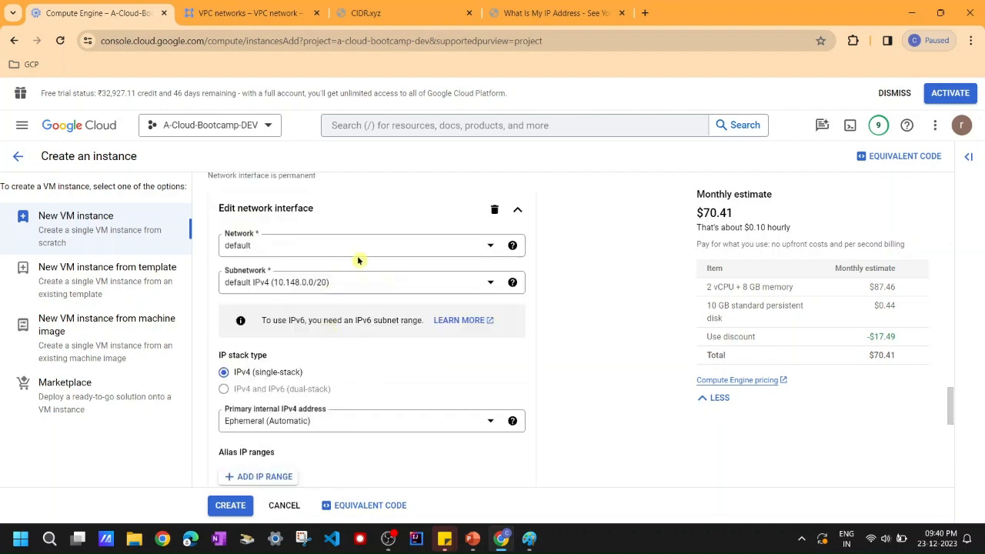
click(391, 244)
click(325, 291)
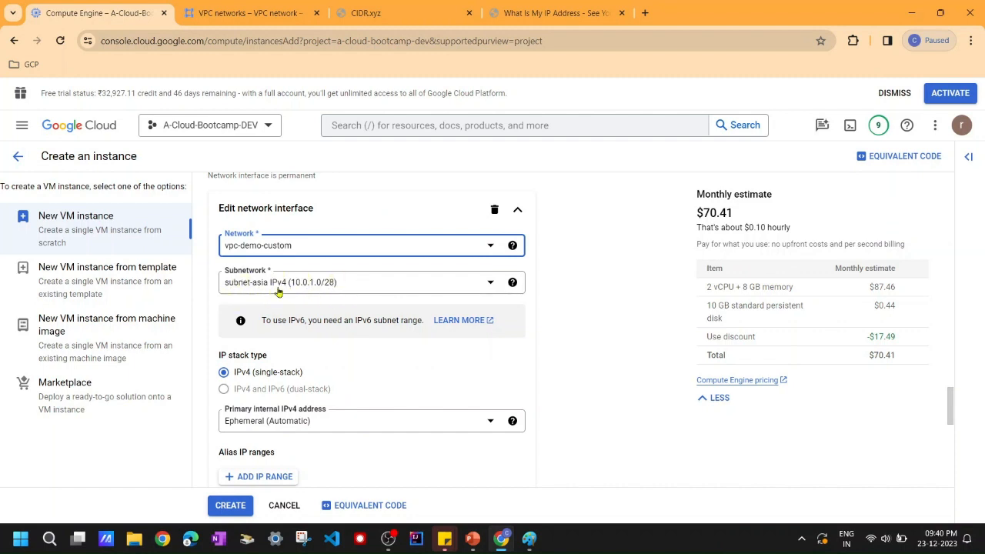
click(583, 333)
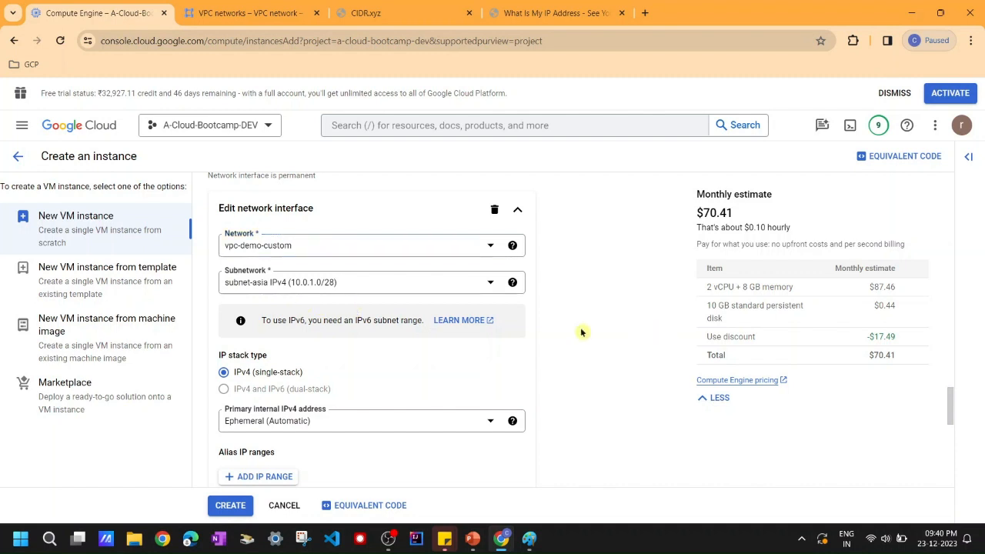
scroll(582, 333, down, 5)
click(230, 505)
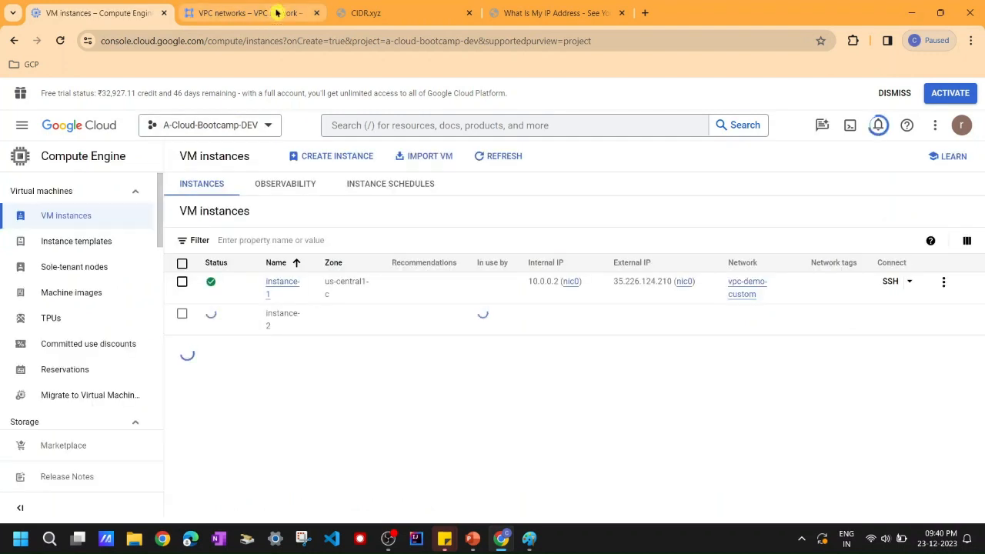
- Check how many firewall rules vpc-demo-custom has in the VPC networks list
click(253, 12)
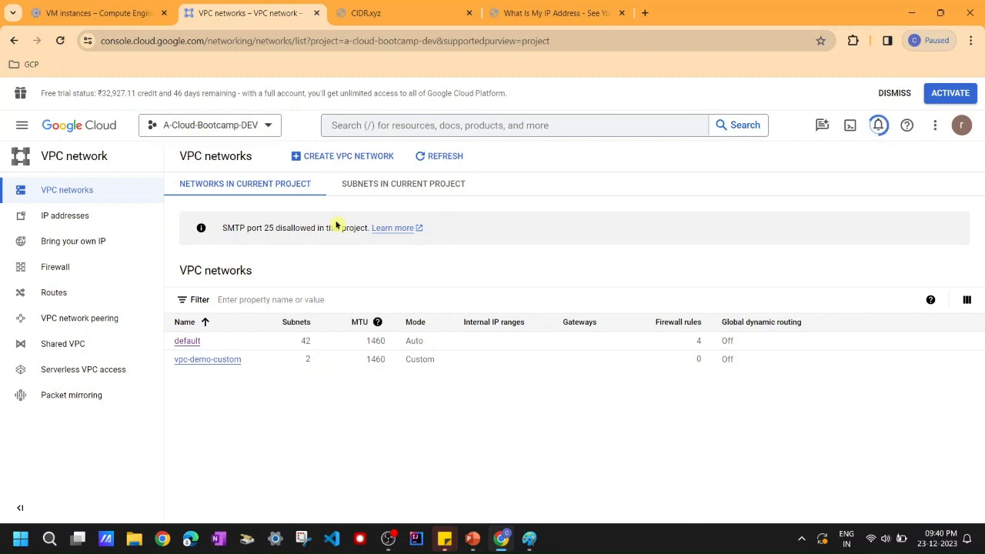
drag(693, 360, 710, 358)
click(621, 409)
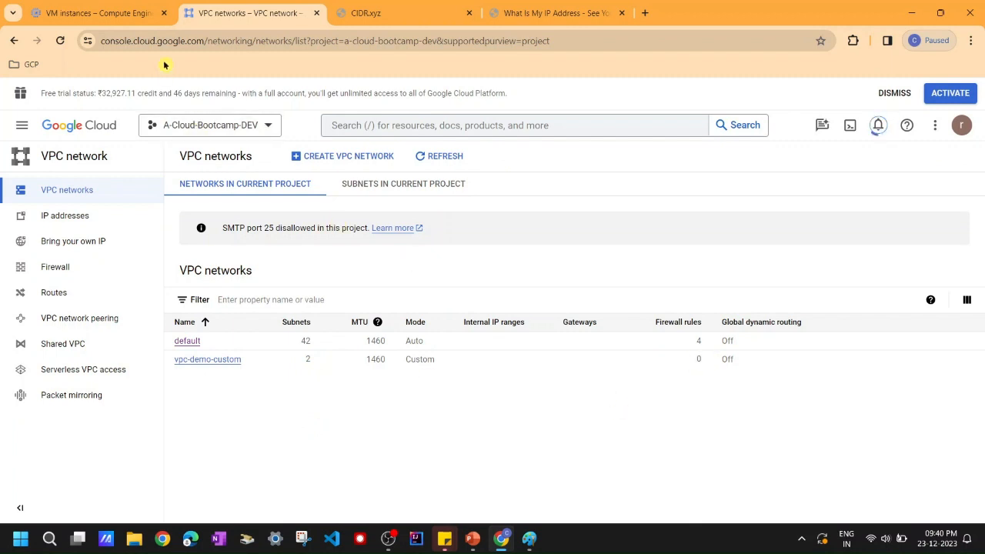
- Return to the VM instances list, view its column options without changing them, and refresh the list
click(87, 19)
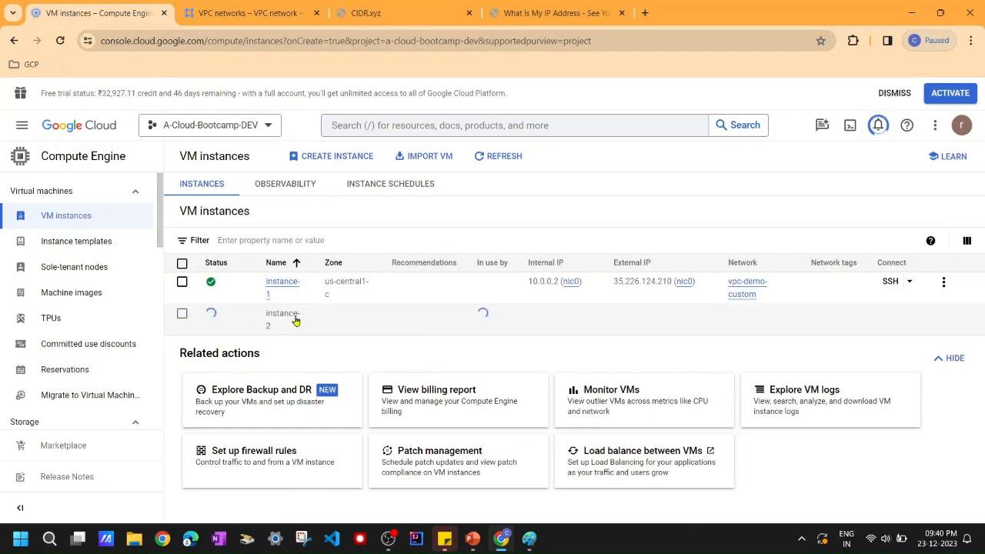
click(967, 240)
scroll(923, 369, down, 3)
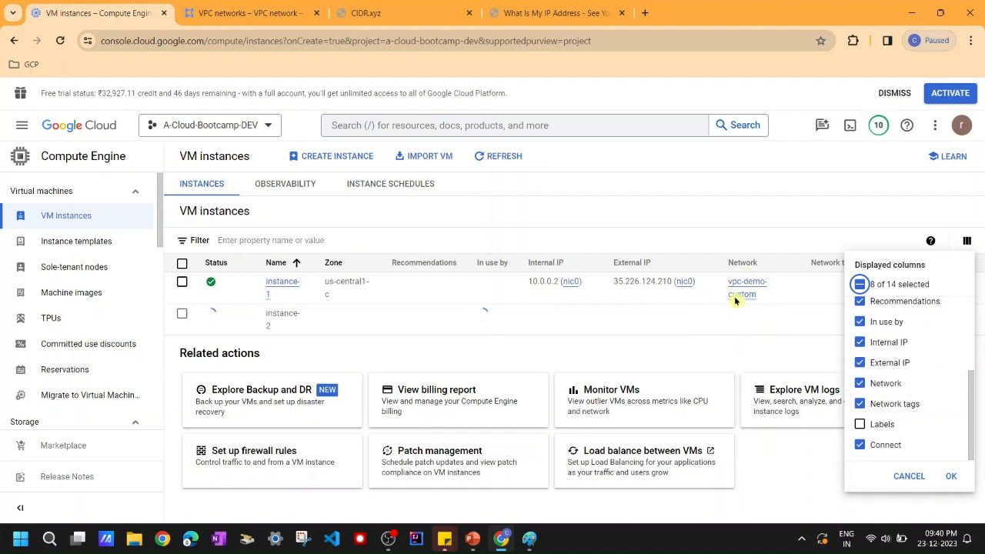
click(705, 346)
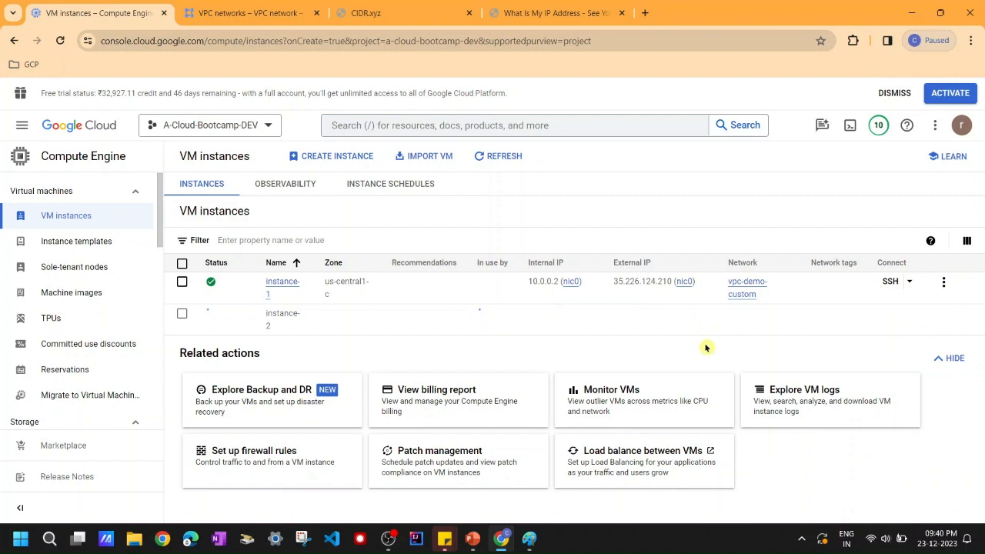
click(519, 162)
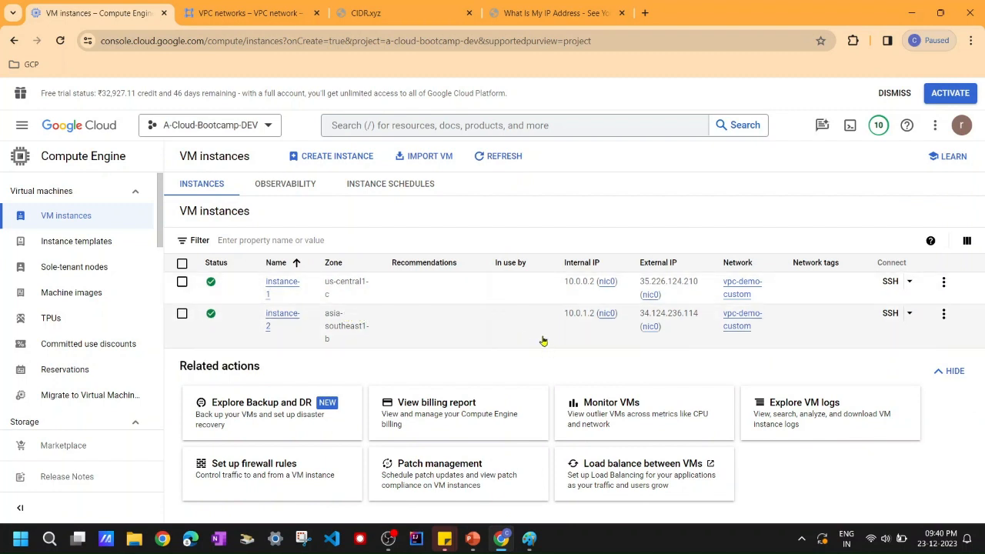
- Copy the external IP address of instance-1 and ping 35.226.124.210 from a new Command Prompt window
click(246, 13)
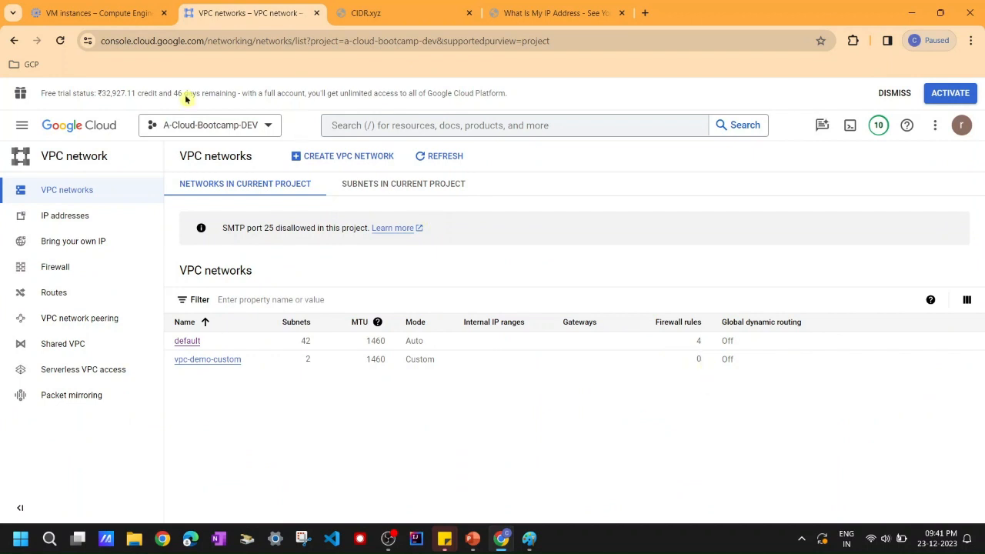
click(118, 22)
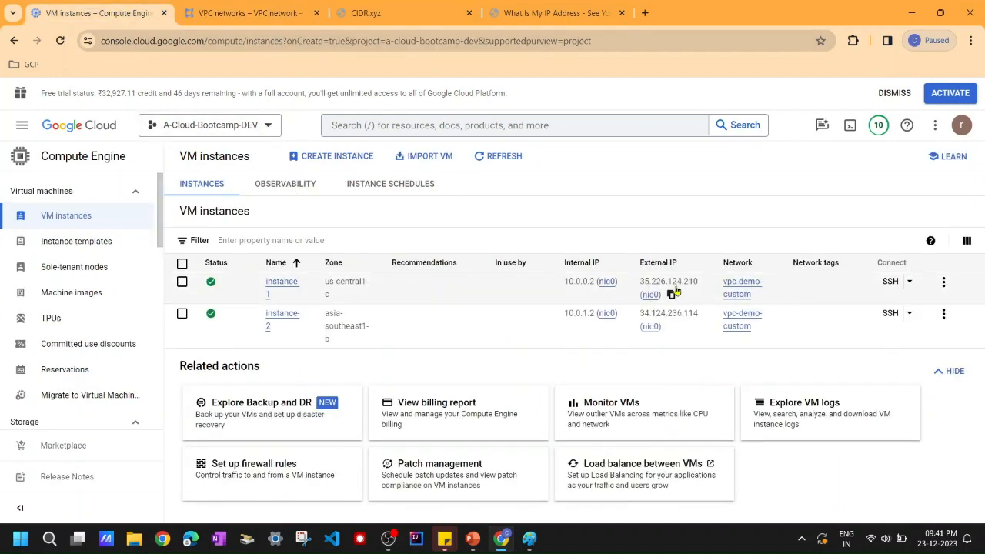
click(670, 295)
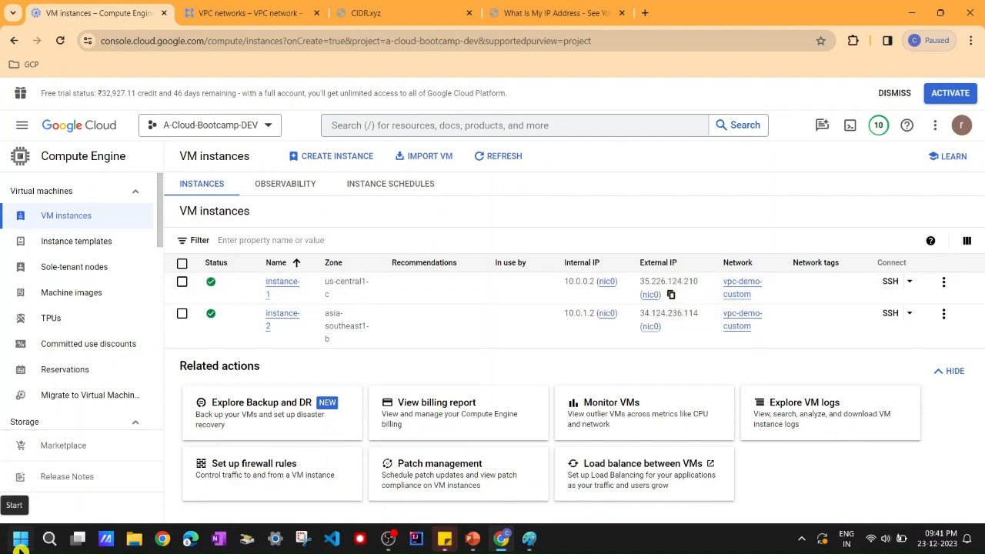
click(20, 540)
text(cmd)
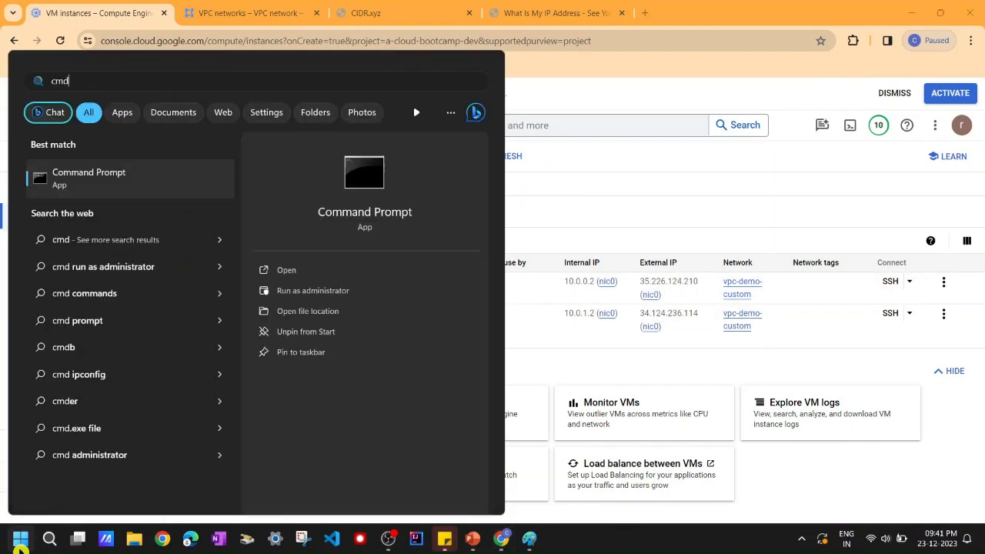
key(Return)
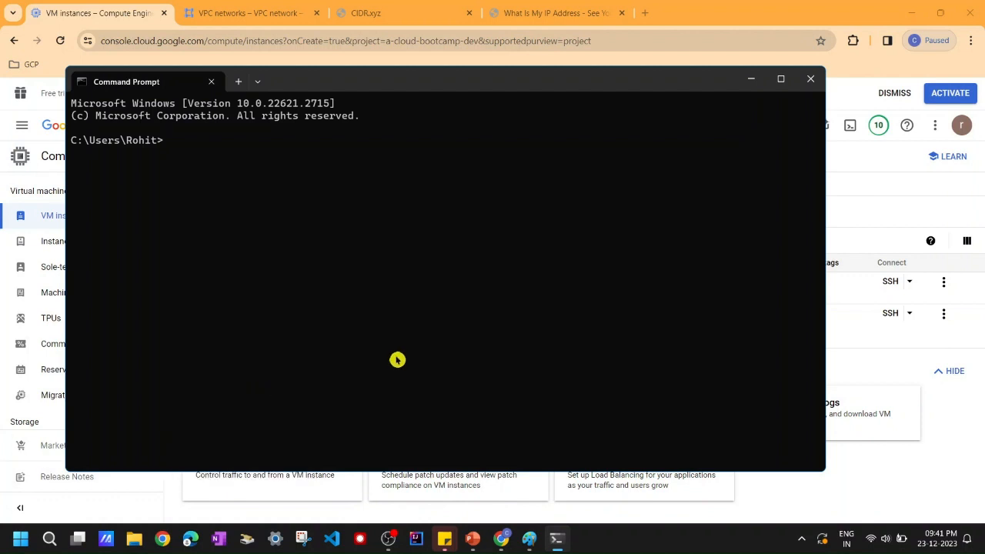
text(ping)
key(ctrl+v)
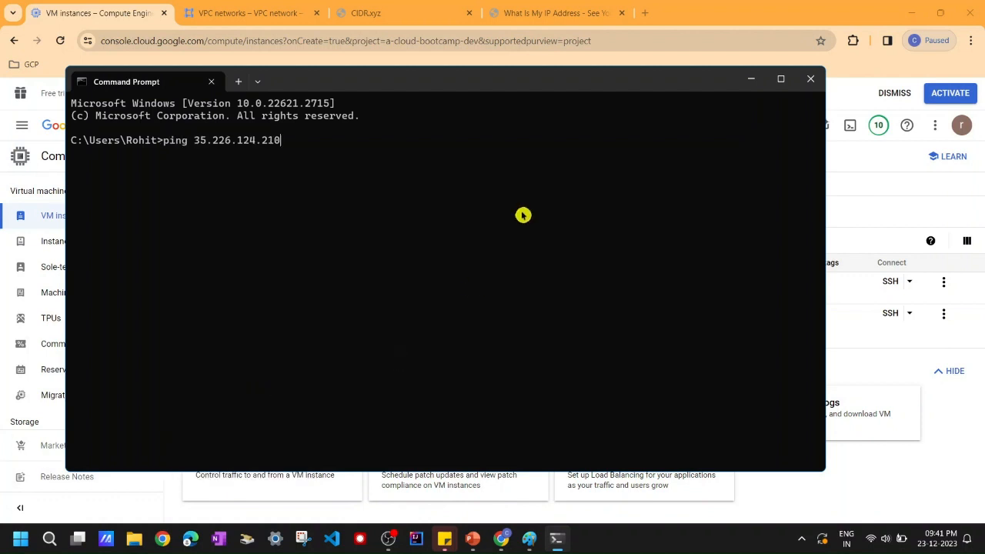
key(Return)
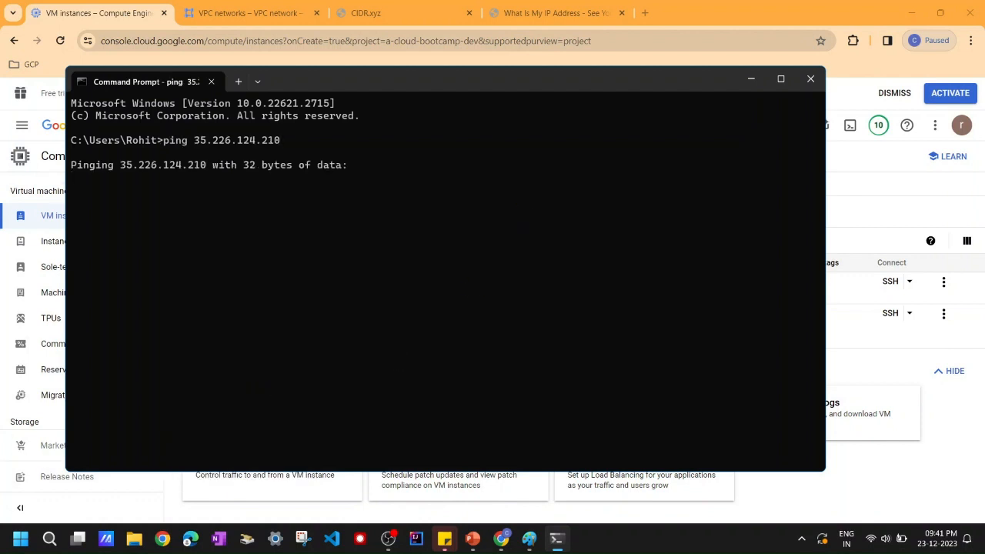
- Copy the external IP address of instance-2 and ping 34.124.236.114 from the Command Prompt
click(896, 370)
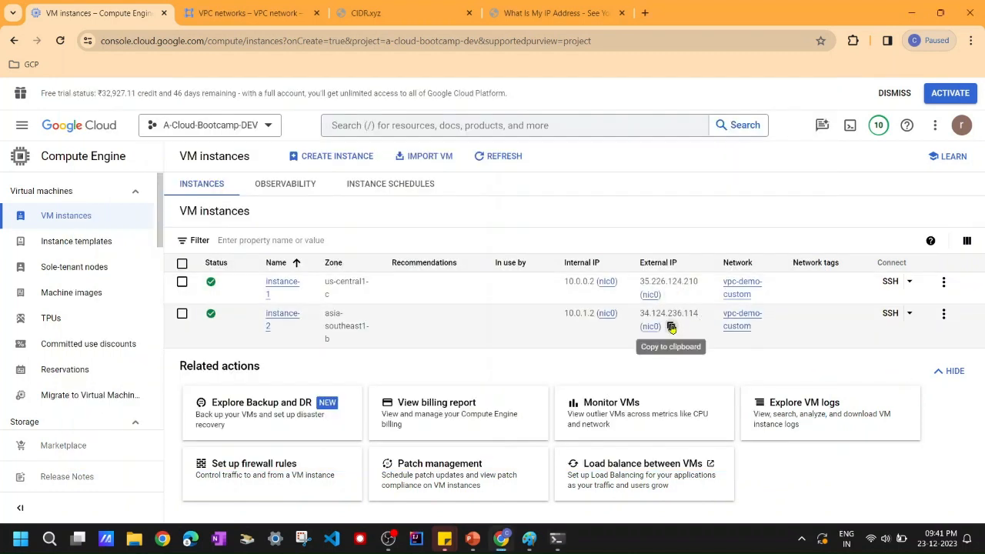
click(670, 326)
click(559, 543)
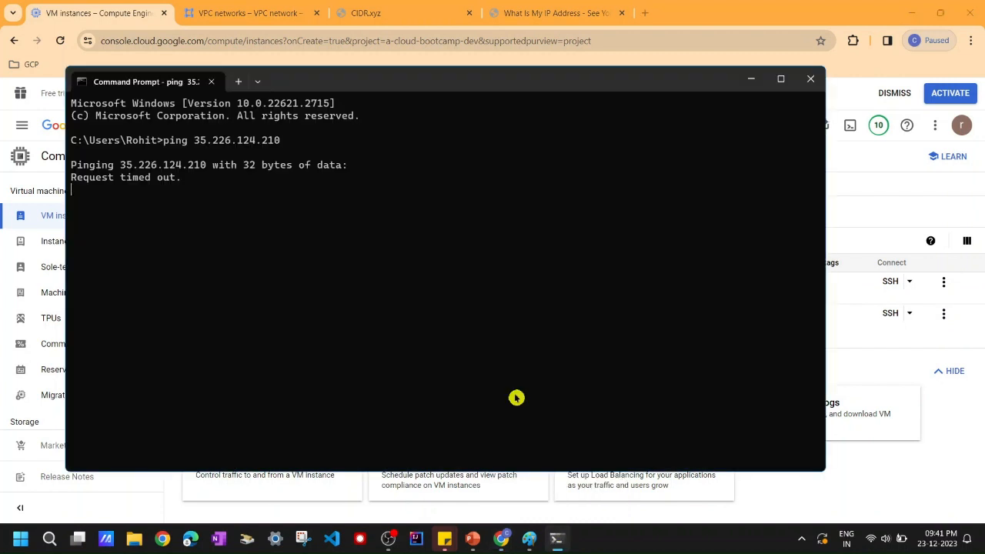
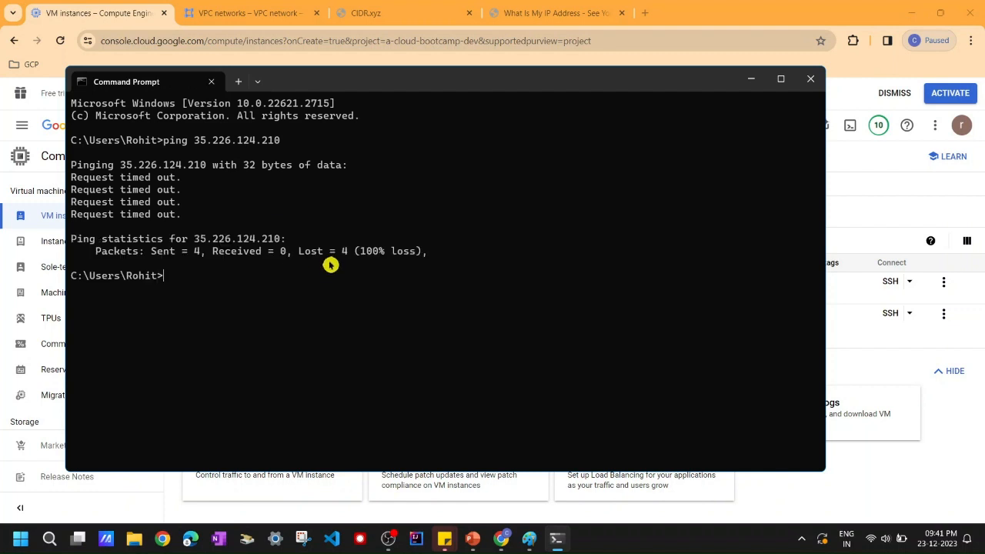
text(ping)
text(34.124.236.114)
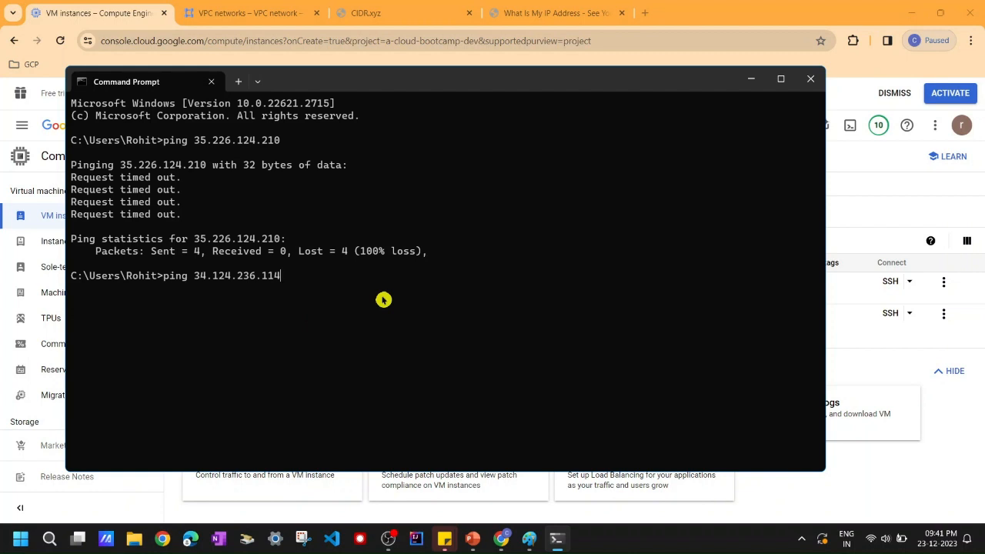
key(Return)
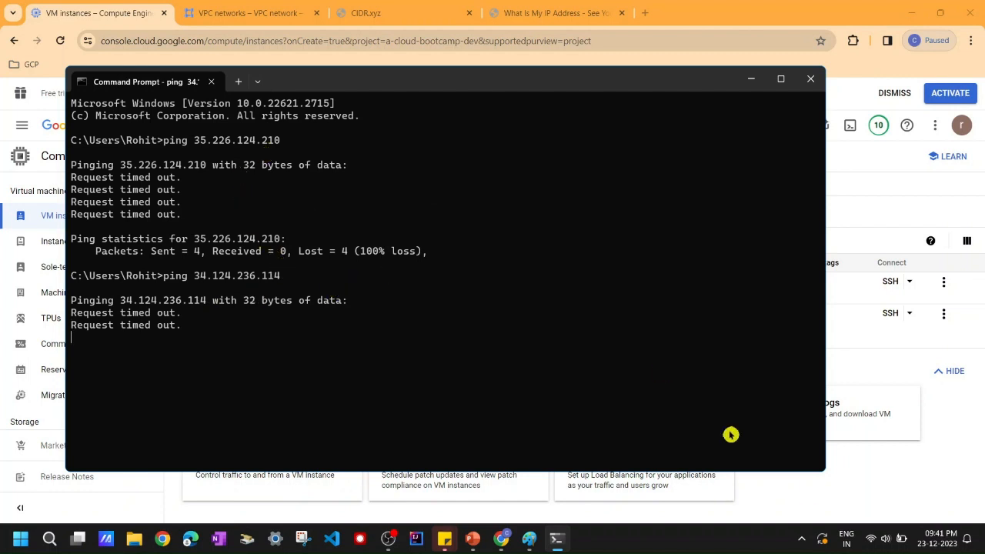
- Return to the VPC networks in the browser and open the firewall rules of vpc-demo-custom
click(863, 501)
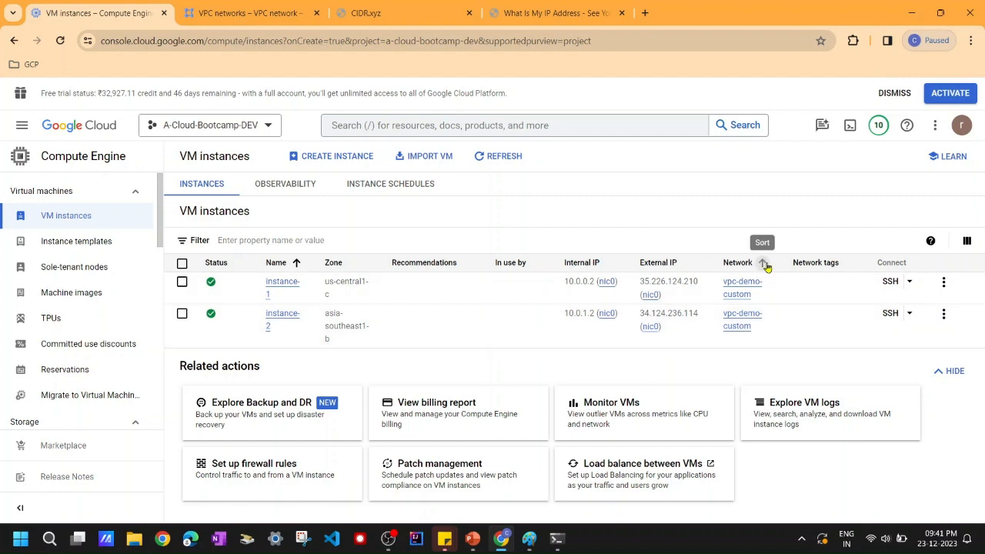
click(269, 13)
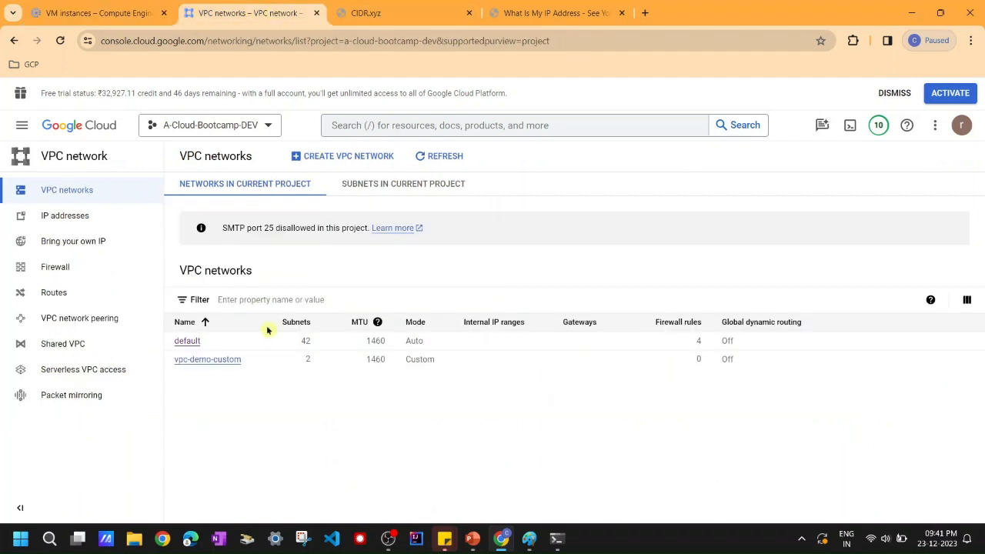
click(200, 361)
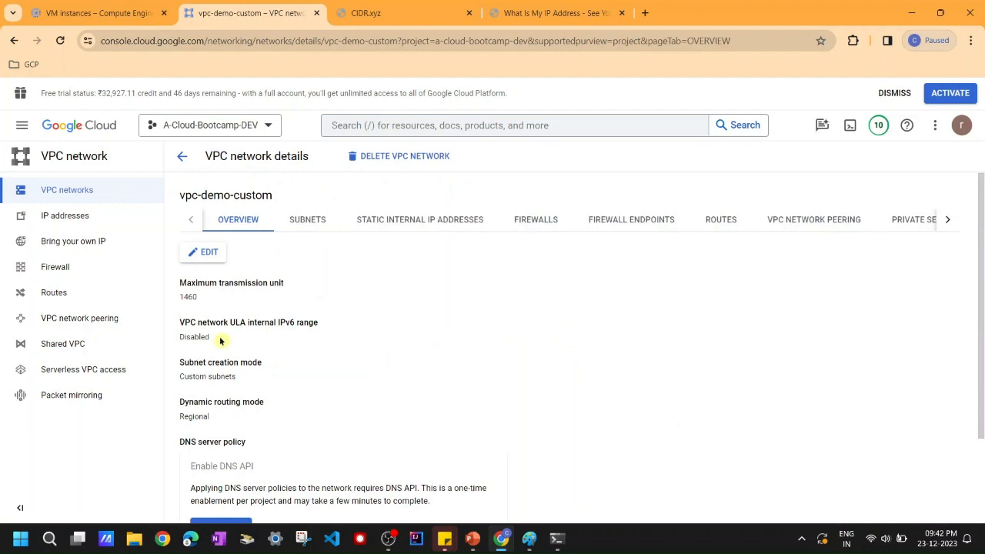
click(648, 220)
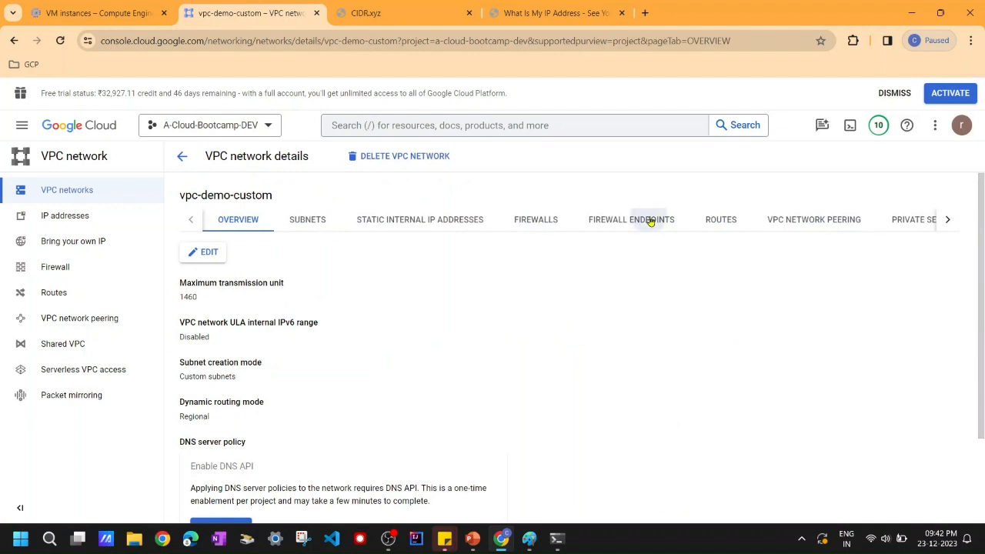
click(524, 217)
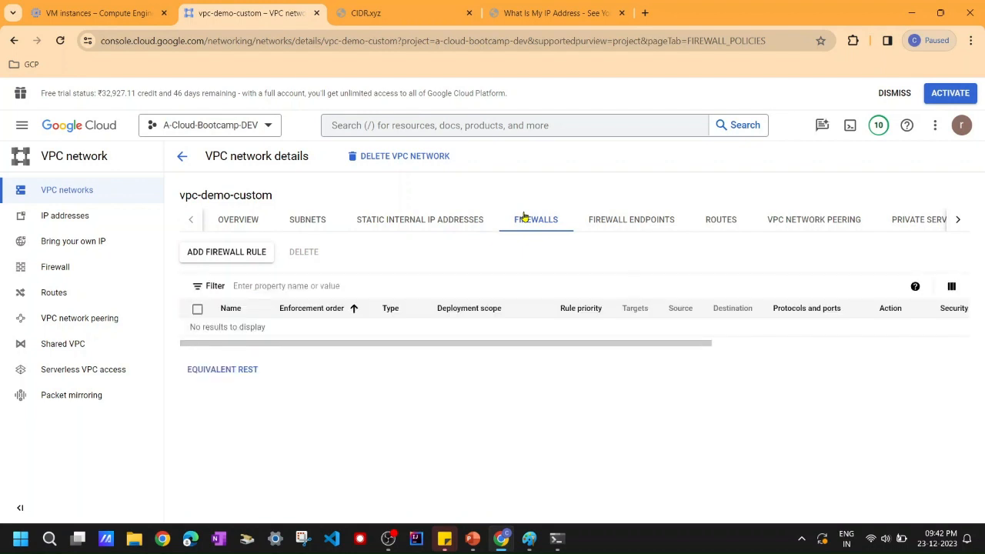
- Start a new firewall rule for vpc-demo-custom and name it allow-icmp-ping
click(241, 253)
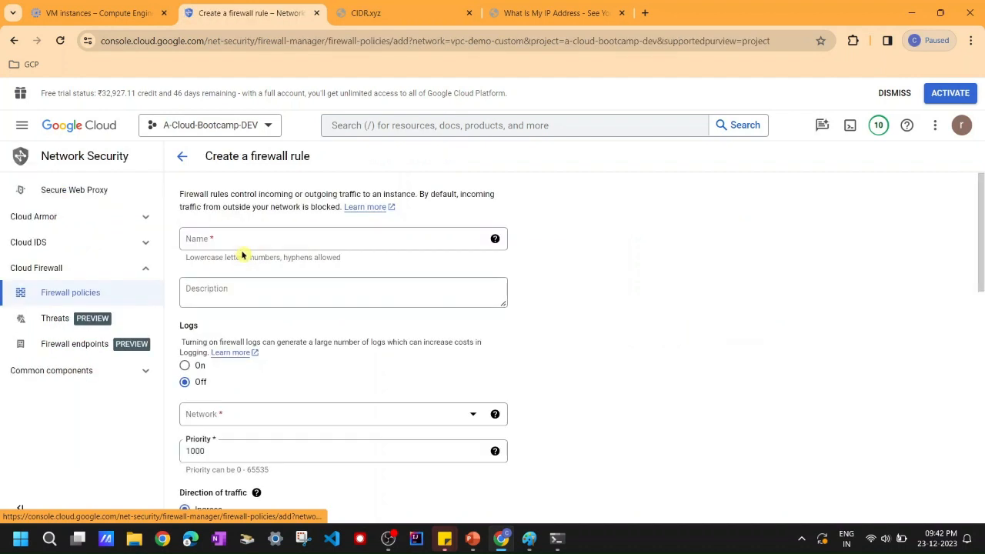
click(236, 236)
text(allow-icm)
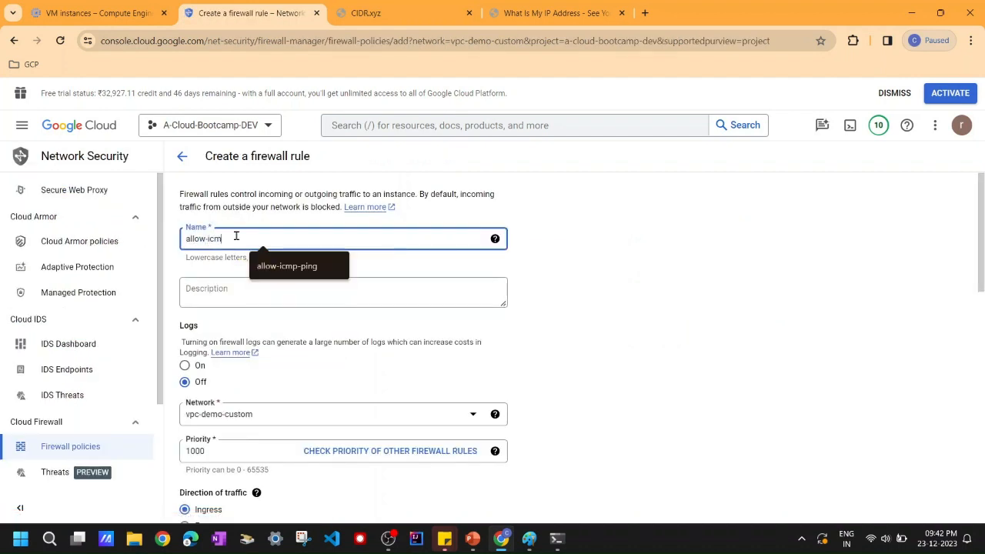
text(p-ping)
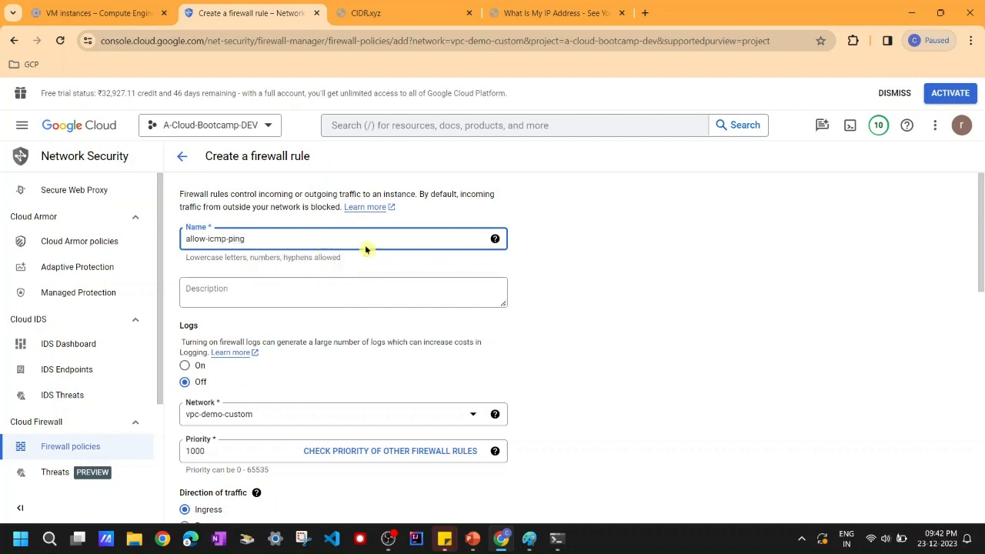
click(630, 256)
scroll(631, 256, down, 1)
scroll(630, 257, up, 1)
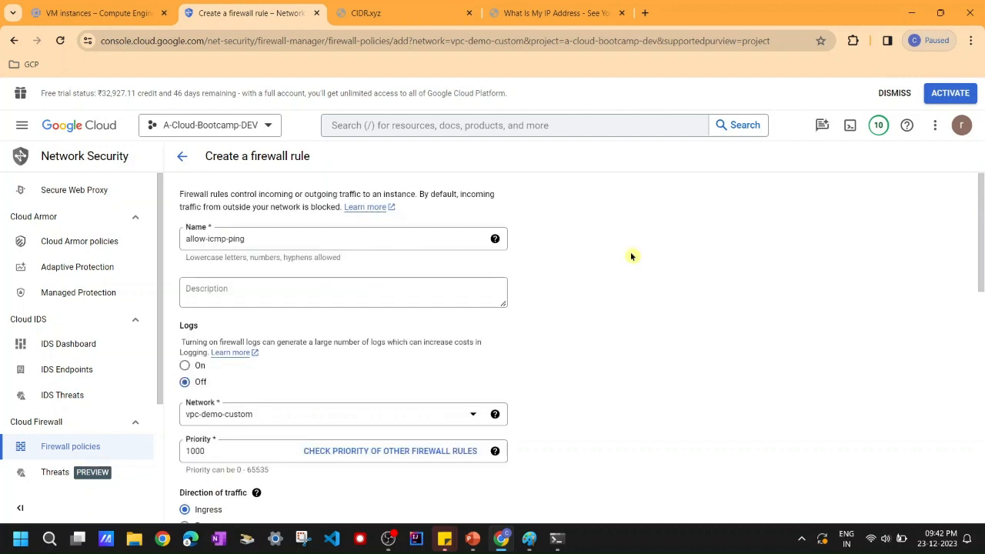
- Review the new rule's introductory note, network, priority, direction of traffic and action on match without changing them
triple_click(225, 196)
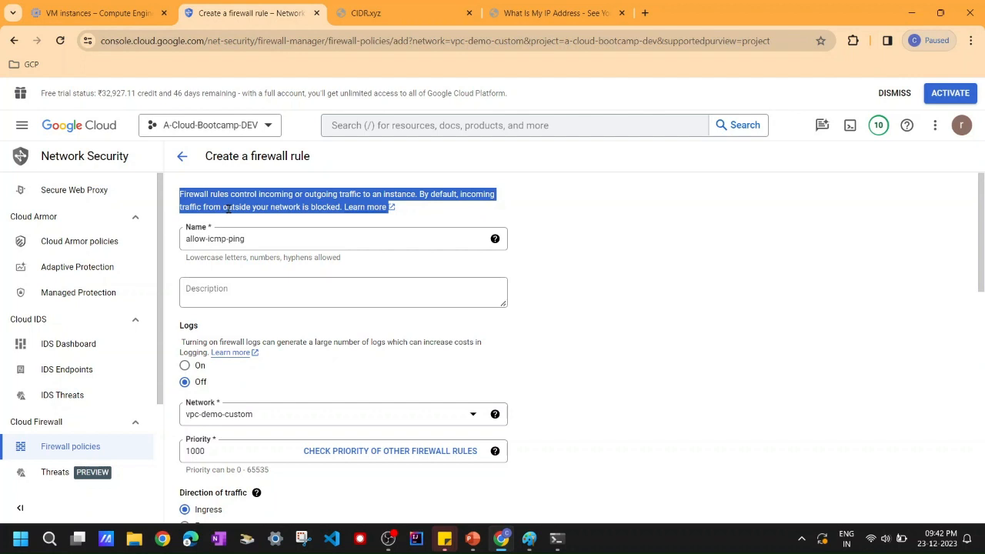
click(606, 234)
scroll(606, 234, down, 2)
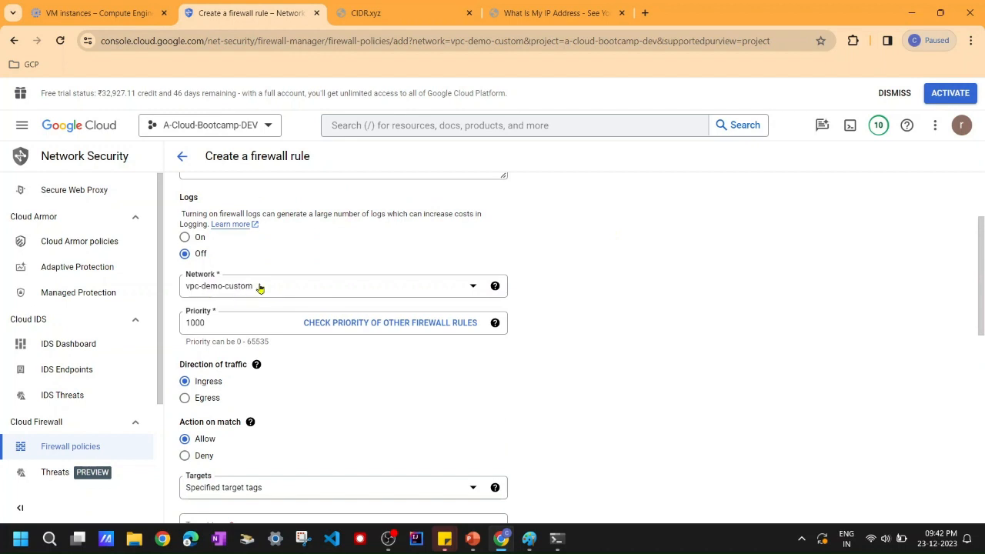
double_click(235, 323)
click(351, 407)
scroll(351, 407, down, 1)
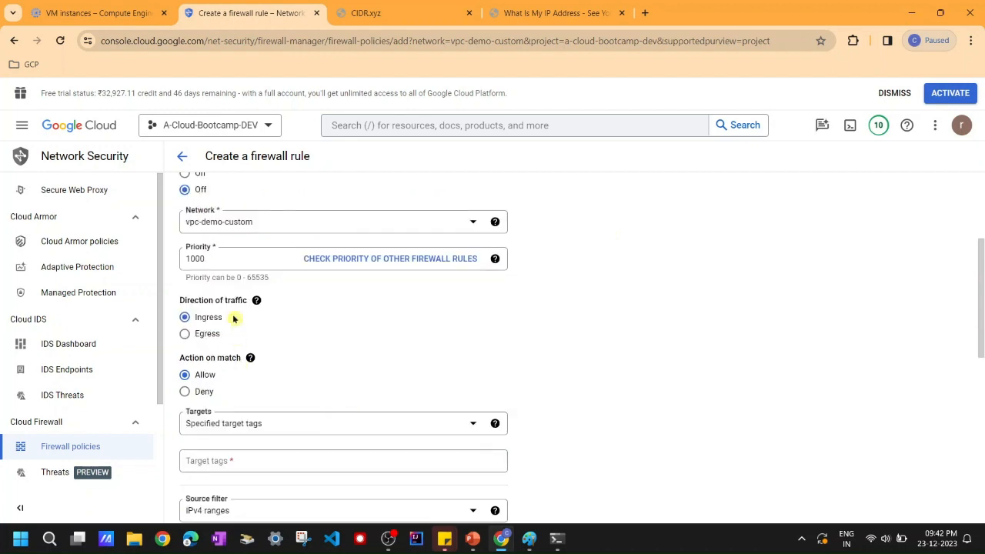
click(256, 300)
scroll(389, 358, down, 2)
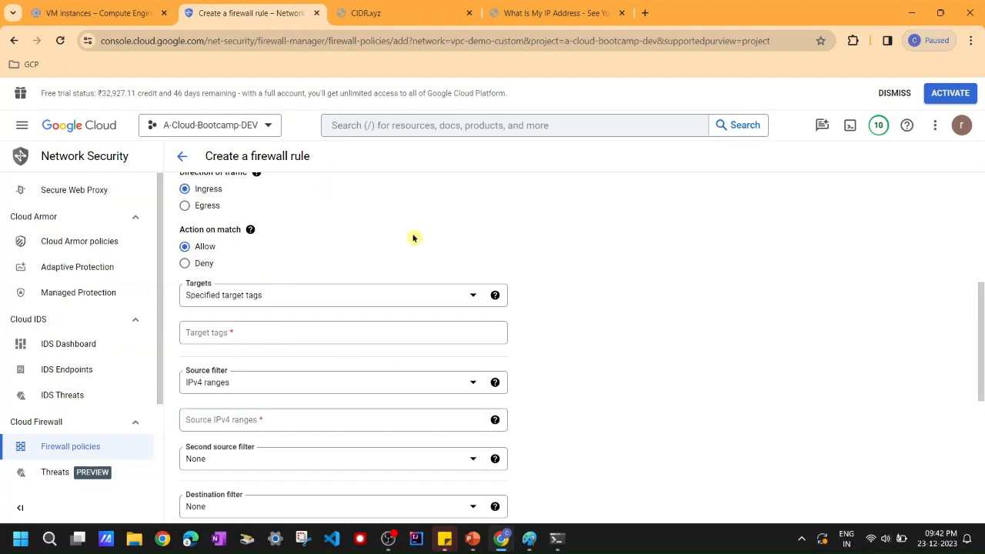
- Apply the rule to all instances in the network and set the source IPv4 range to 0.0.0.0/0
click(241, 296)
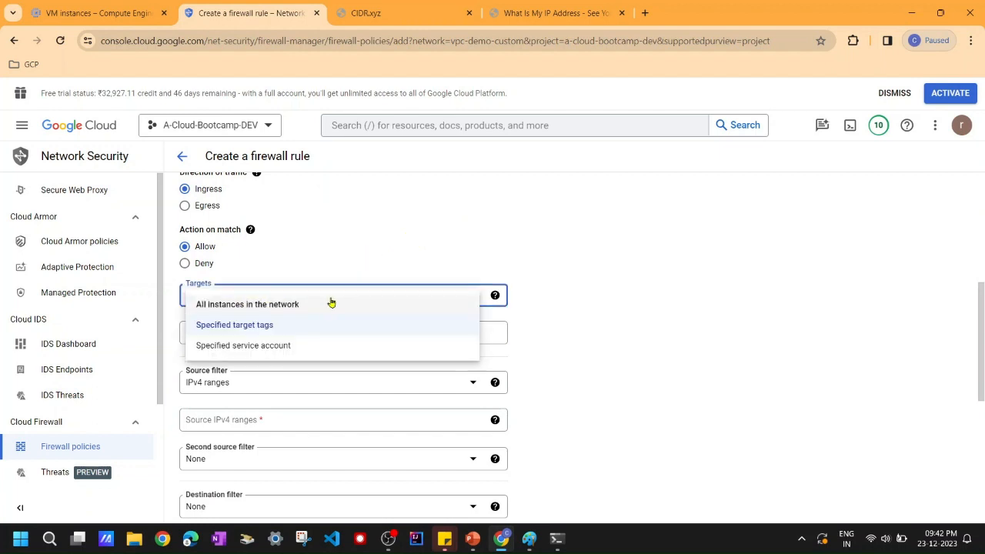
click(264, 304)
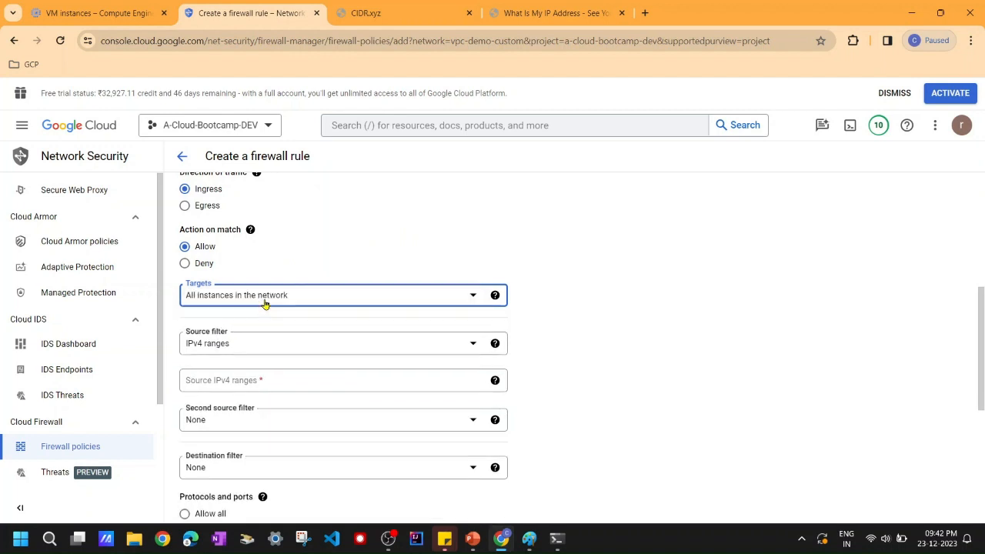
scroll(608, 302, down, 1)
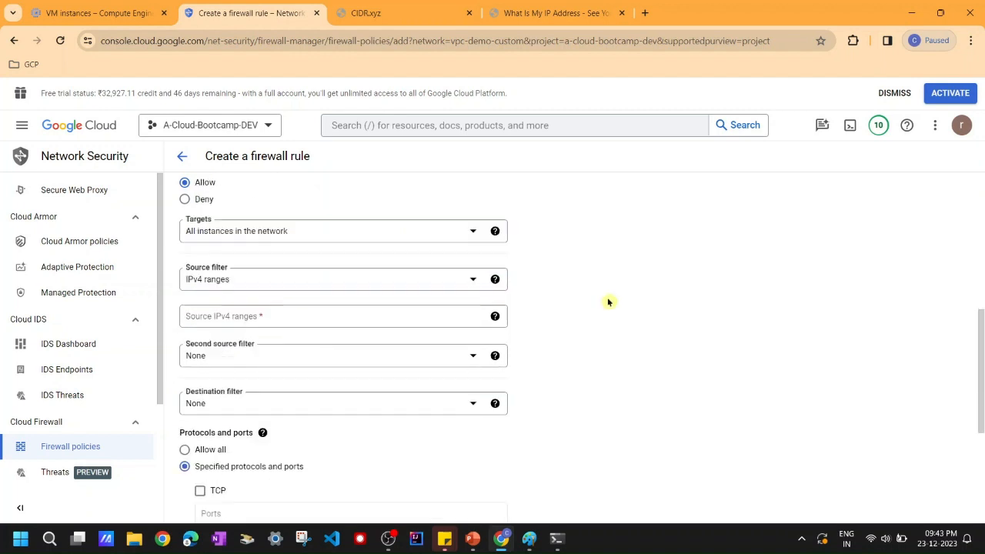
click(269, 316)
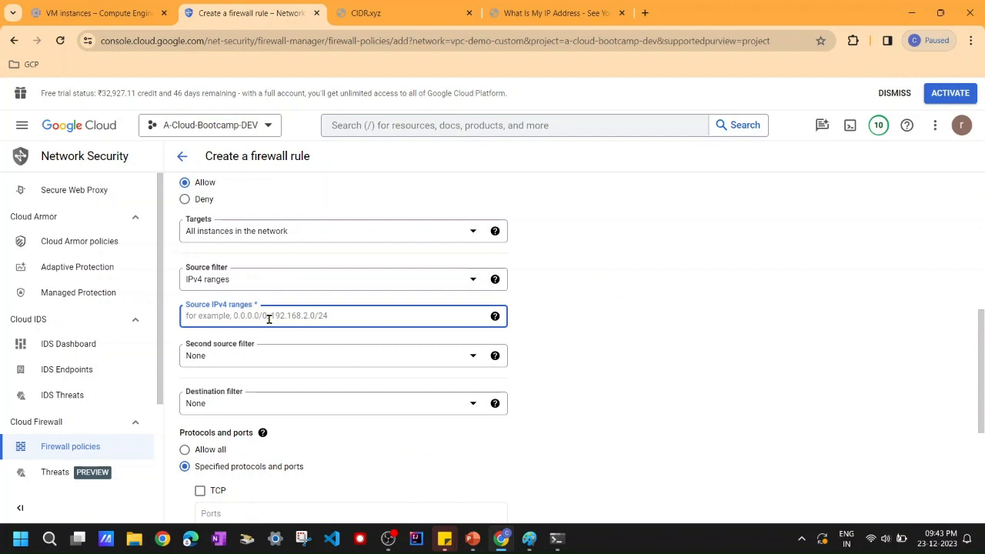
text(0.)
text(0.0.0/0)
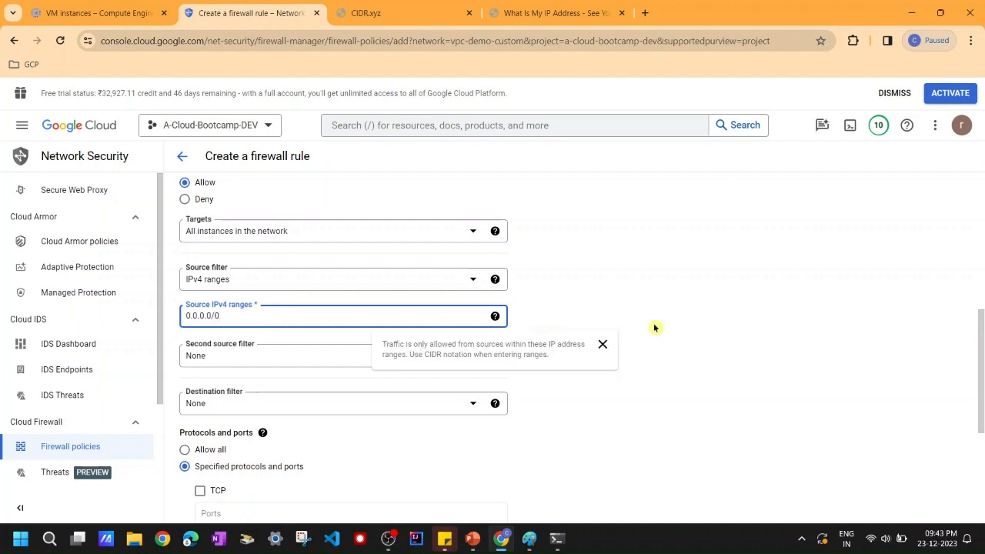
click(654, 326)
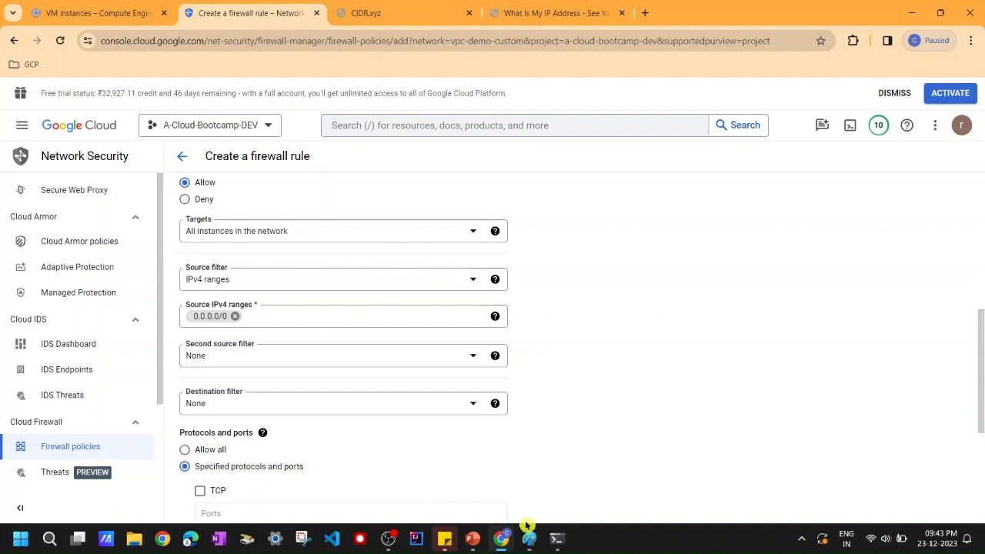
- Switch to Paint to view the network diagram, and return to the firewall rule form in the browser
click(523, 543)
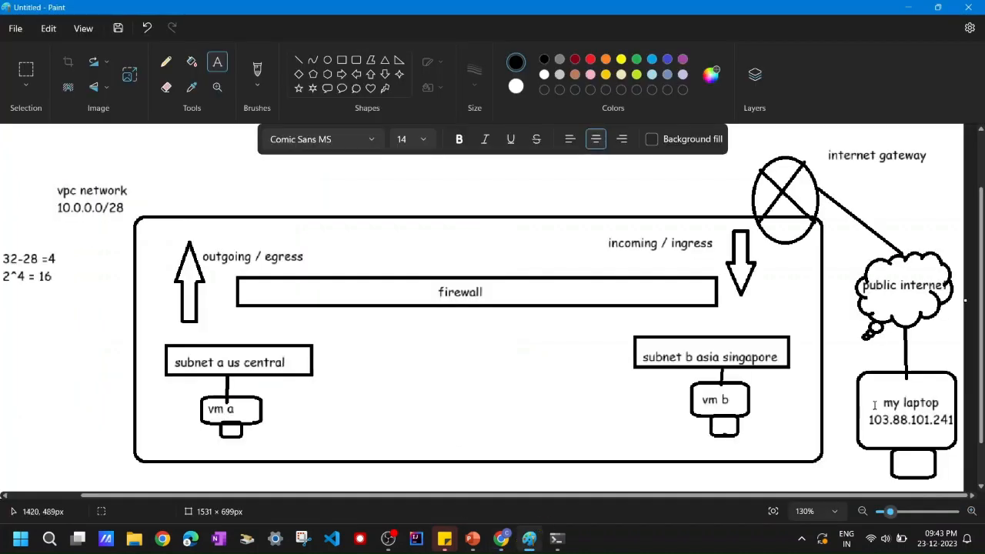
click(910, 8)
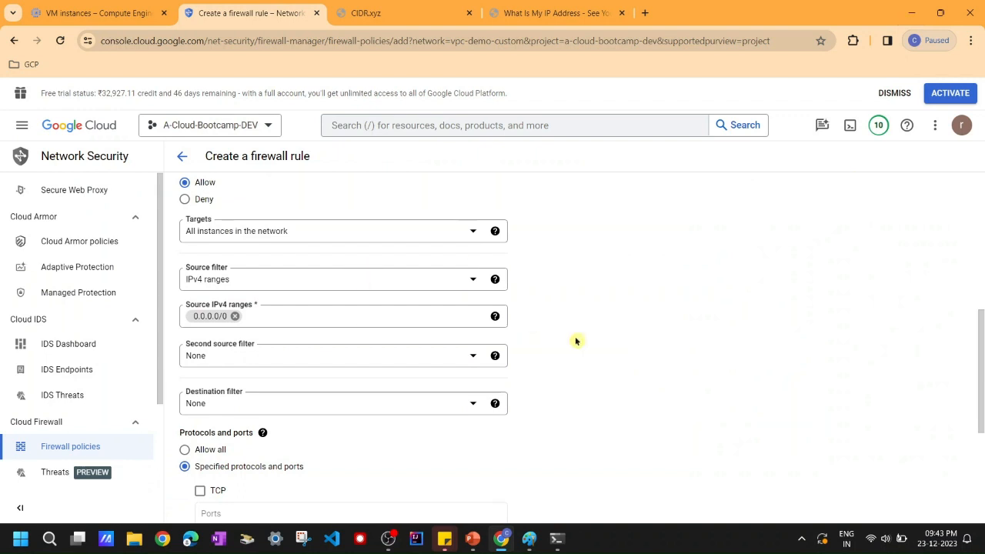
scroll(576, 341, down, 2)
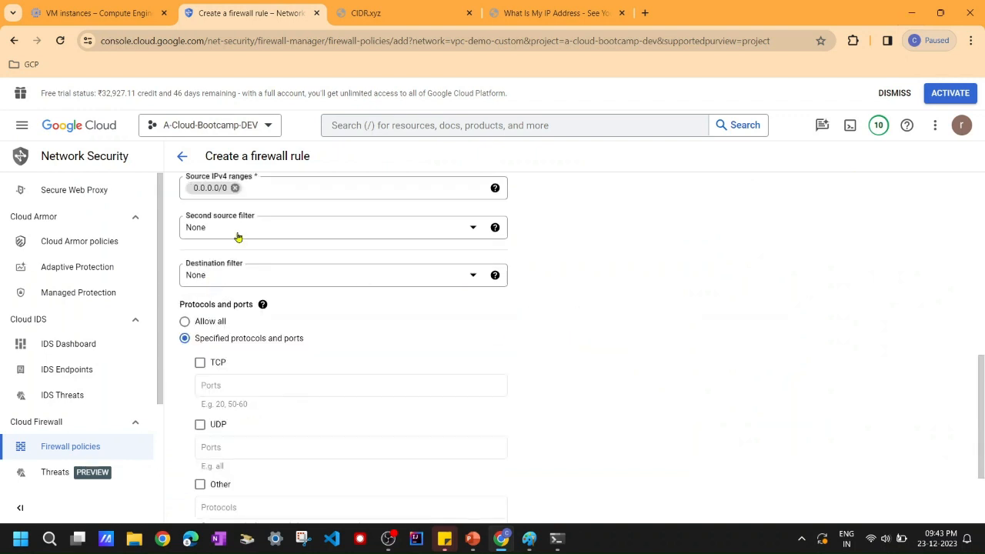
scroll(391, 365, down, 2)
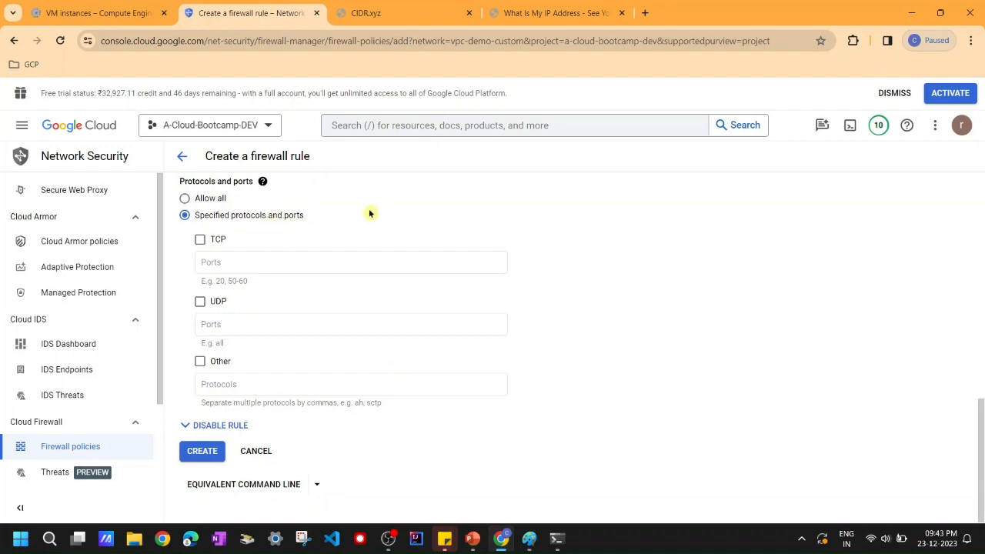
- Limit the rule to specified protocols and ports with icmp as the other protocol, and create the rule
click(189, 198)
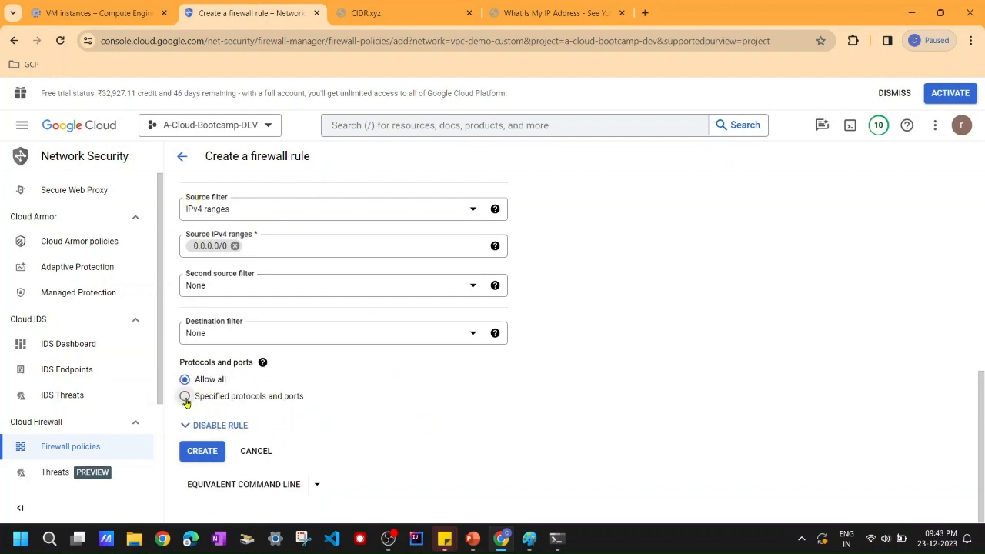
click(184, 396)
scroll(307, 409, down, 1)
scroll(307, 376, down, 1)
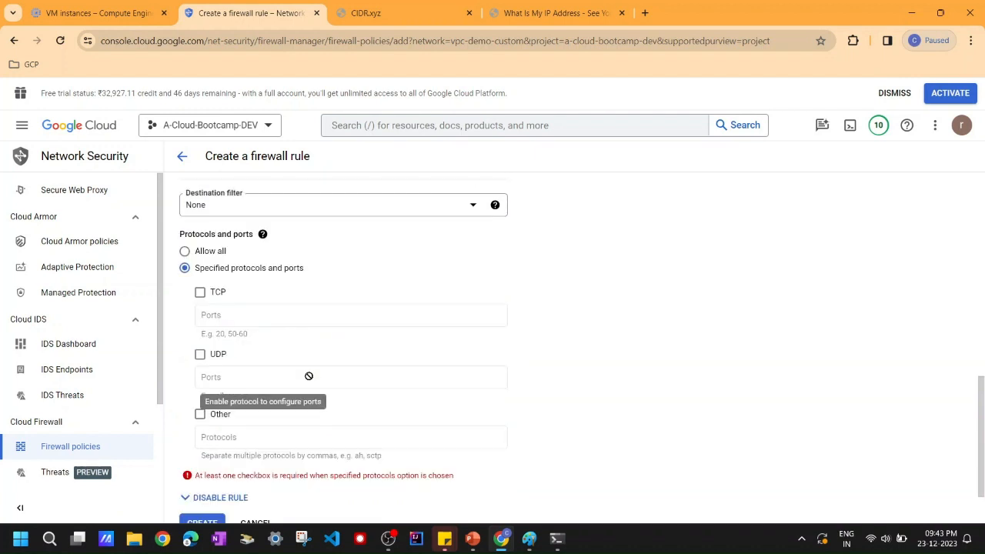
scroll(307, 377, down, 1)
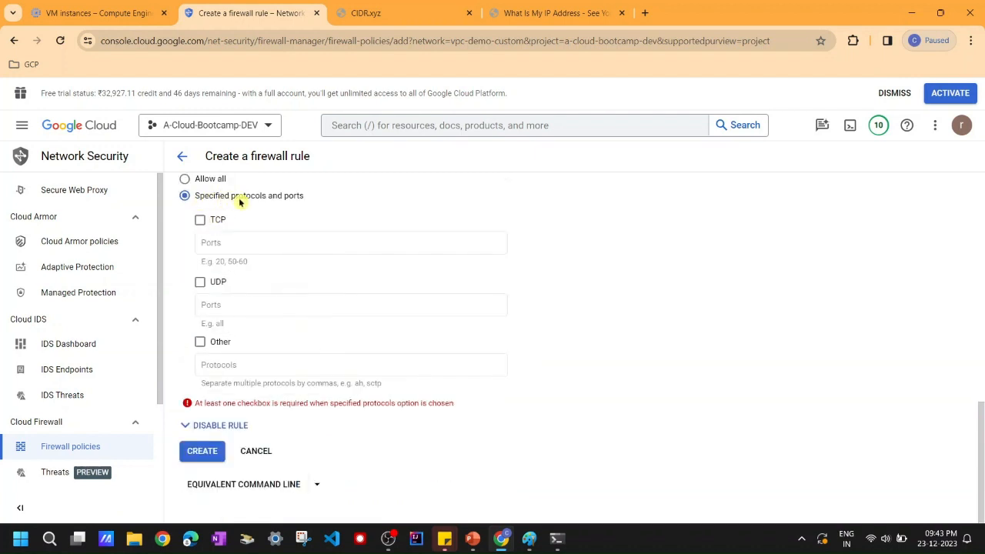
click(199, 342)
click(312, 384)
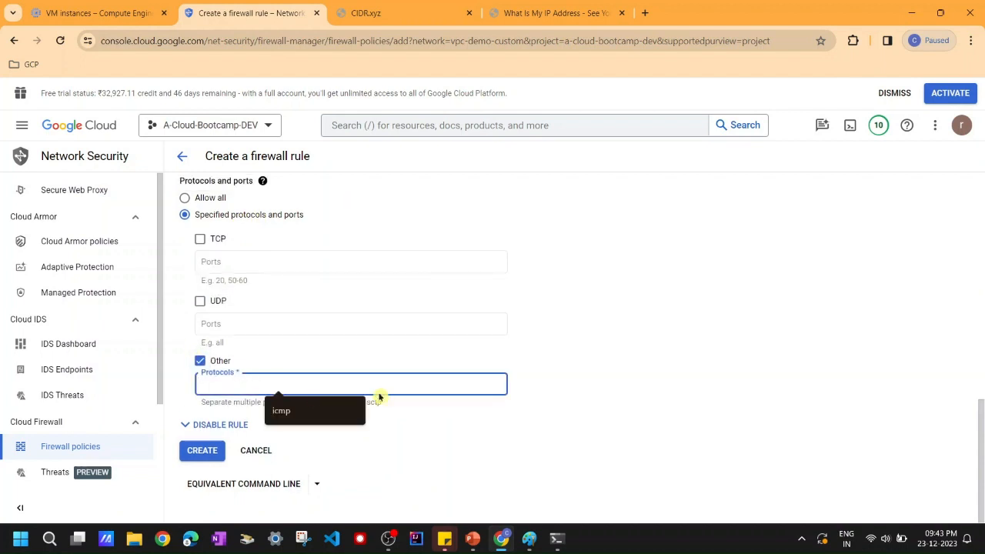
text(icmp)
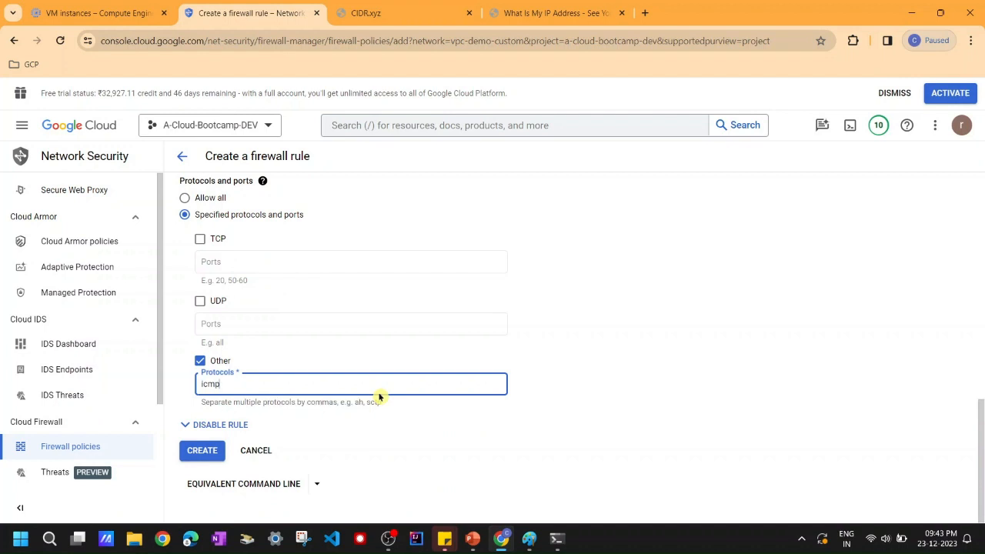
click(691, 376)
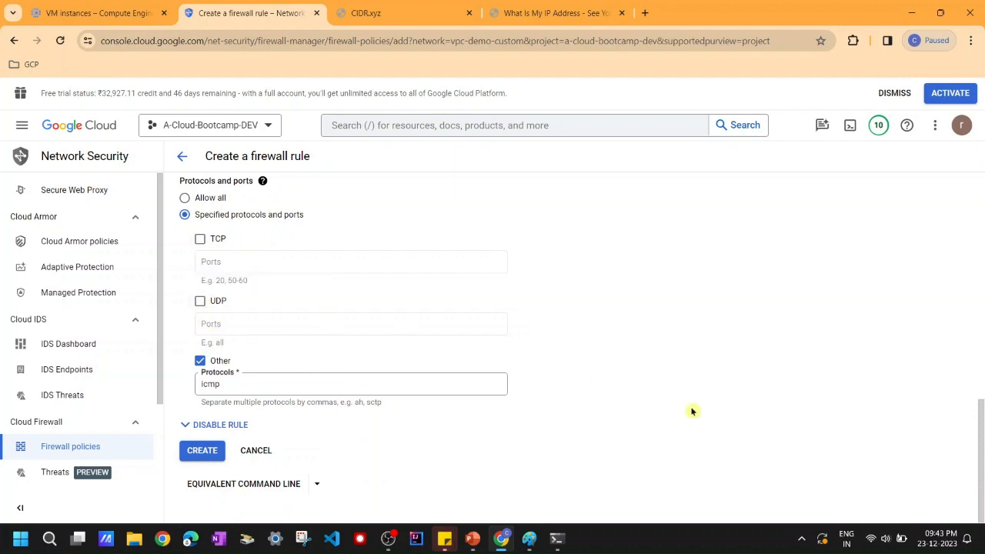
click(198, 451)
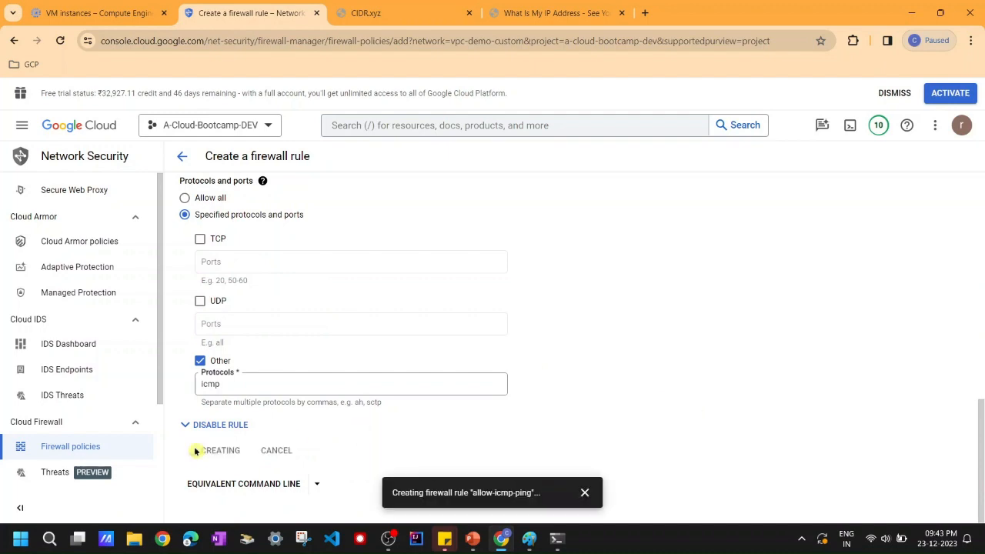
- Switch to the Command Prompt, move its window aside and ping 34.124.236.114 again
click(560, 542)
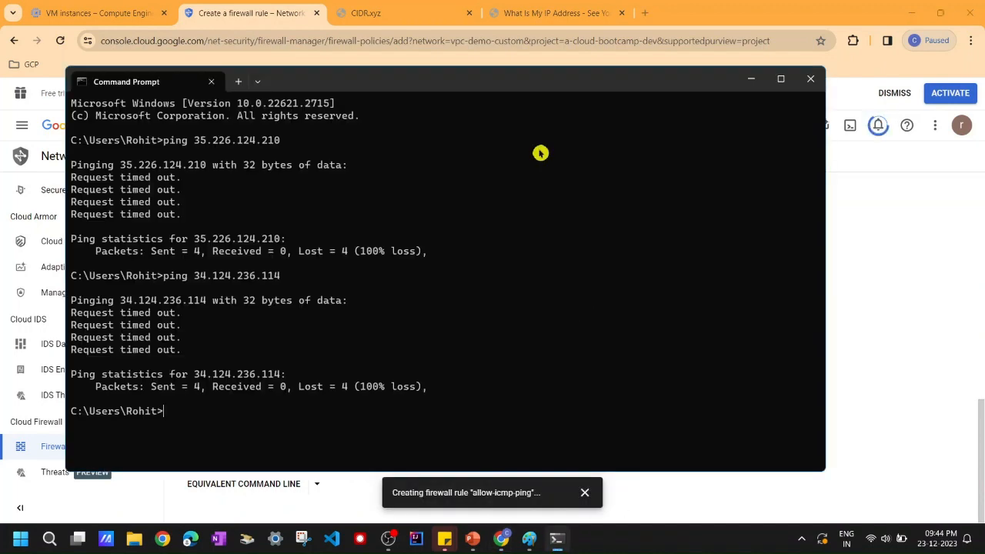
drag(500, 95, 697, 72)
drag(606, 60, 694, 57)
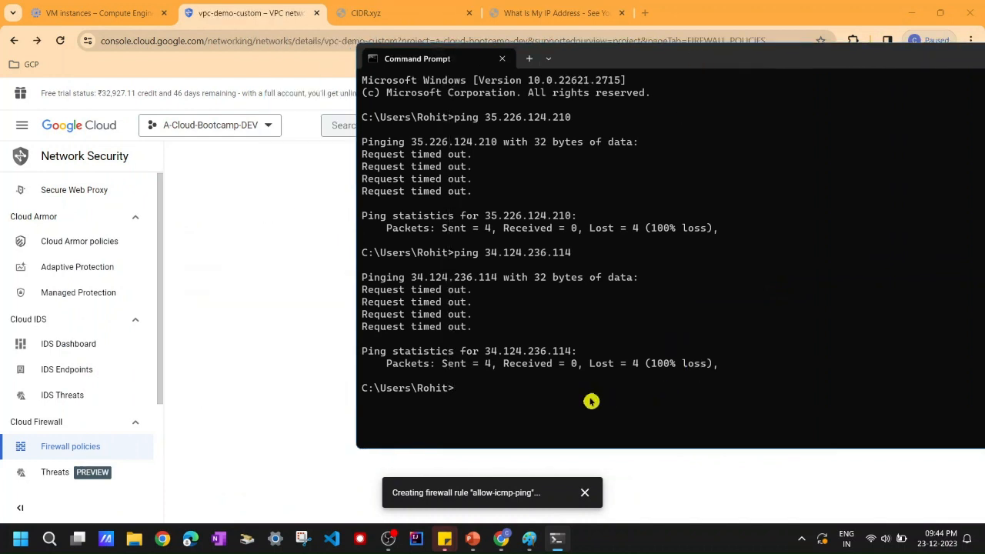
key(Up)
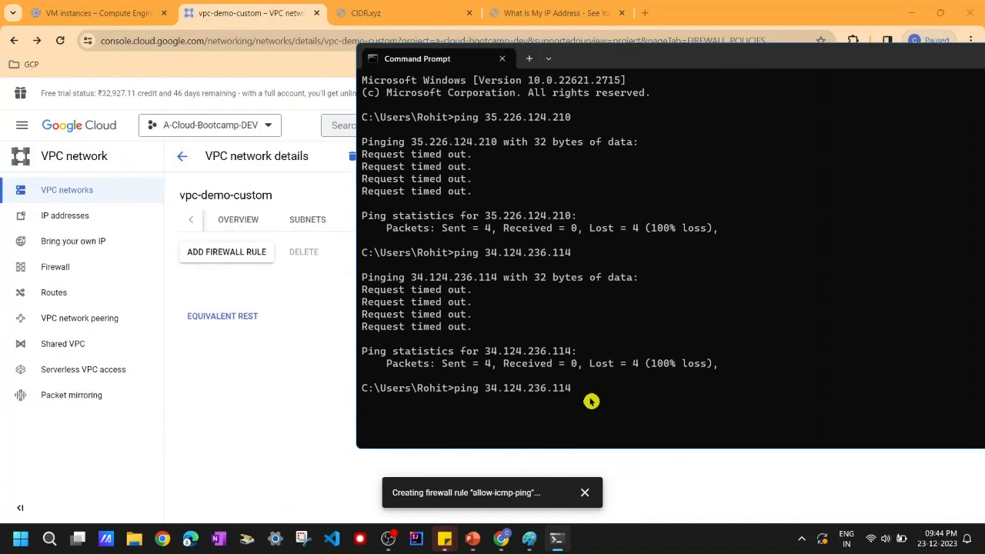
key(Return)
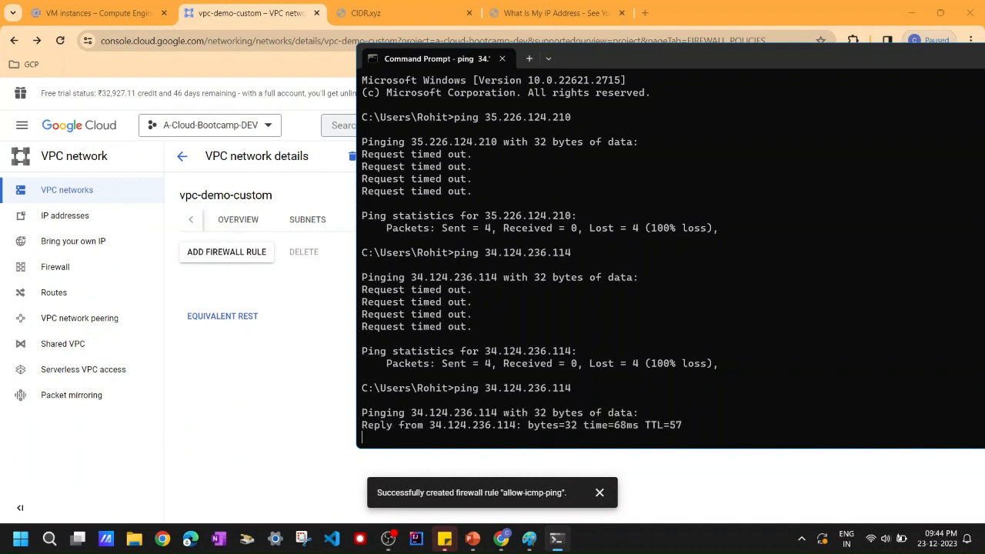
- Ping 35.226.124.210 again in the maximized Command Prompt, and return to the vpc-demo-custom firewall rules in the browser
mouse_move(472, 539)
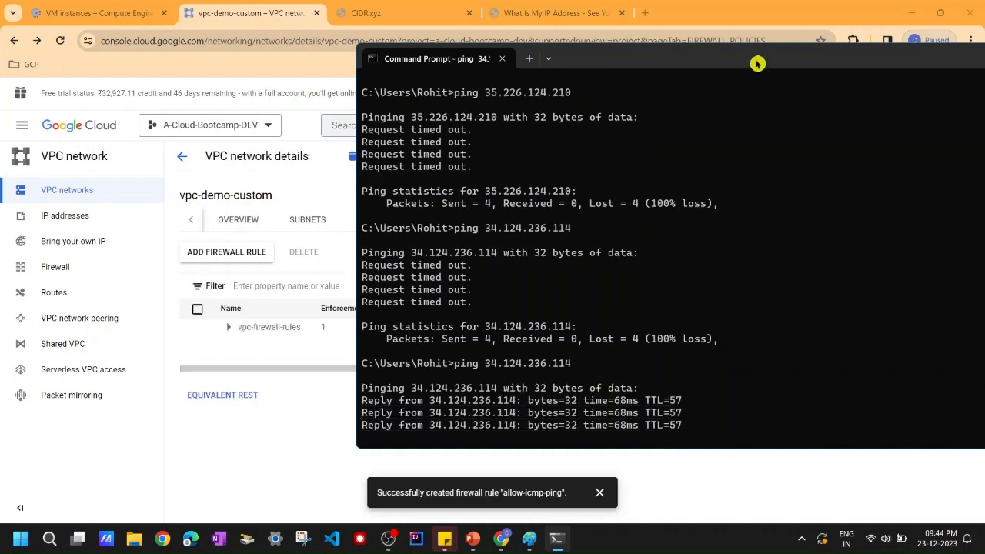
double_click(756, 62)
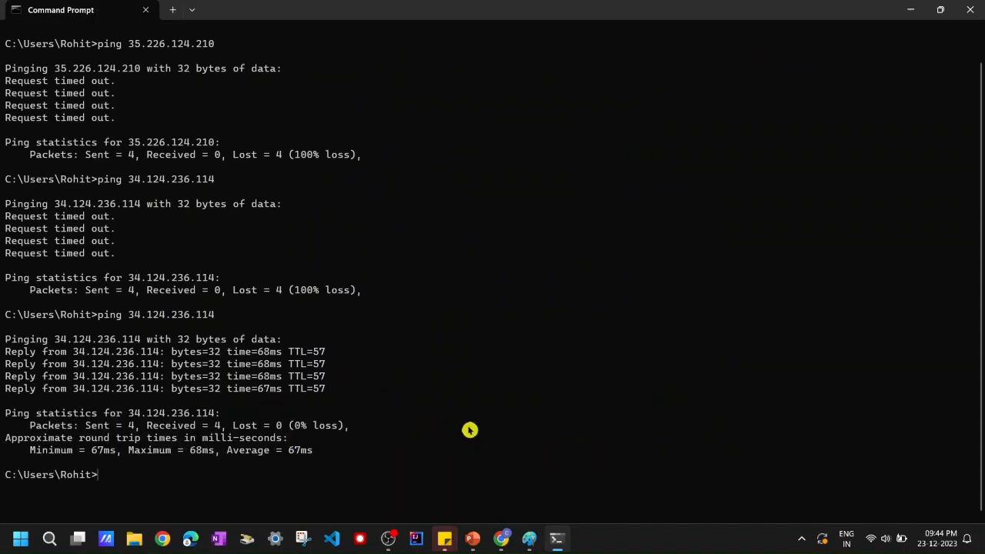
key(Up)
key(Up)
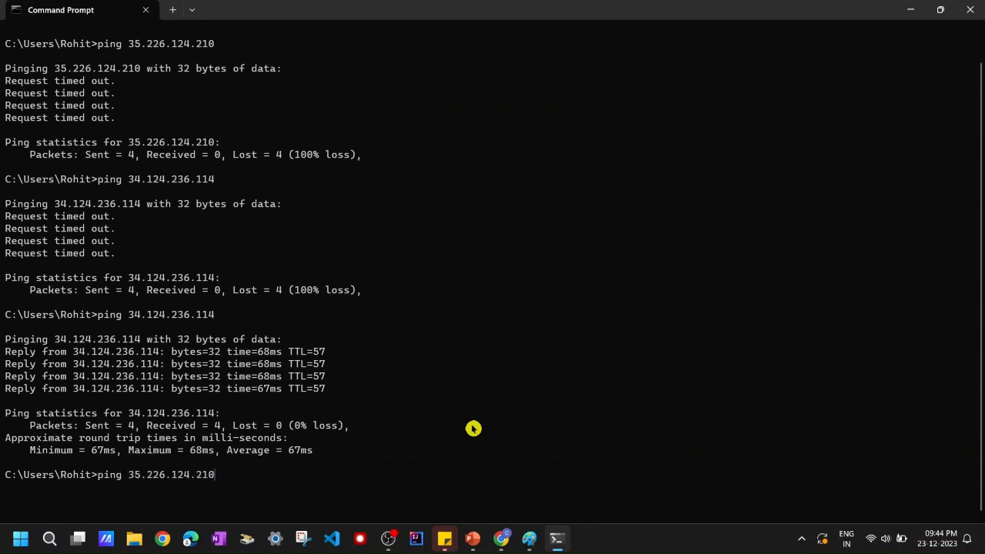
key(Return)
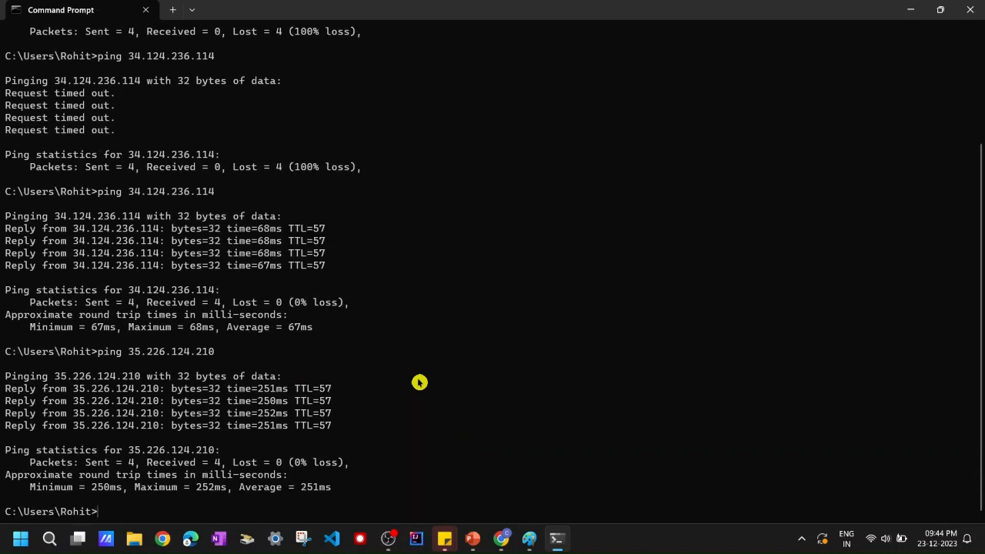
click(910, 10)
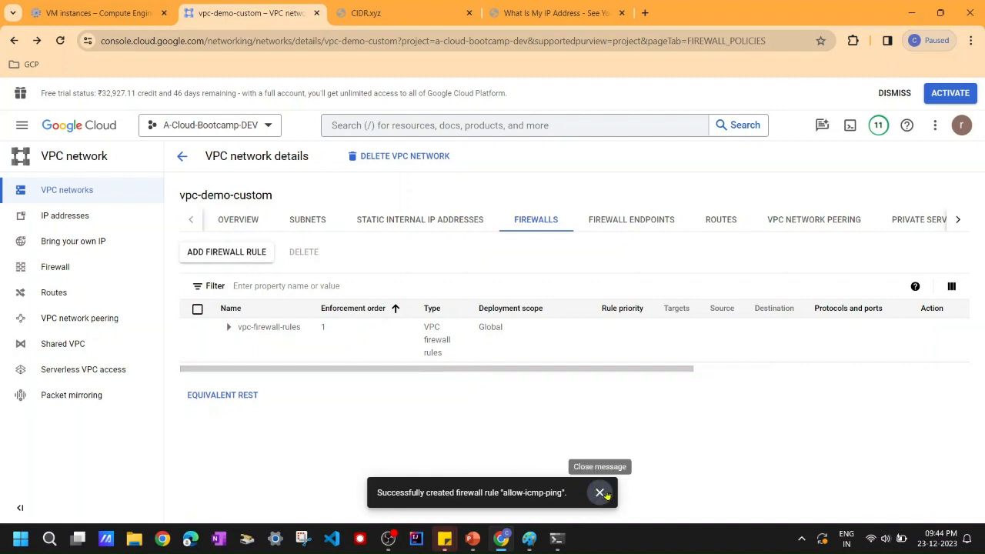
click(599, 492)
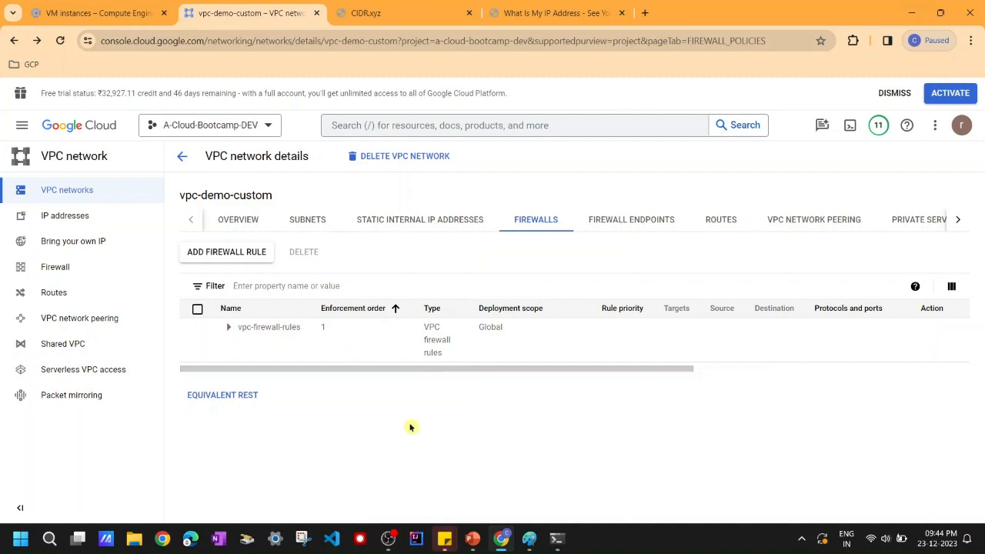
- Open an SSH-in-browser session to instance-1 from the VM instances list and authorize it to connect to VMs
click(126, 9)
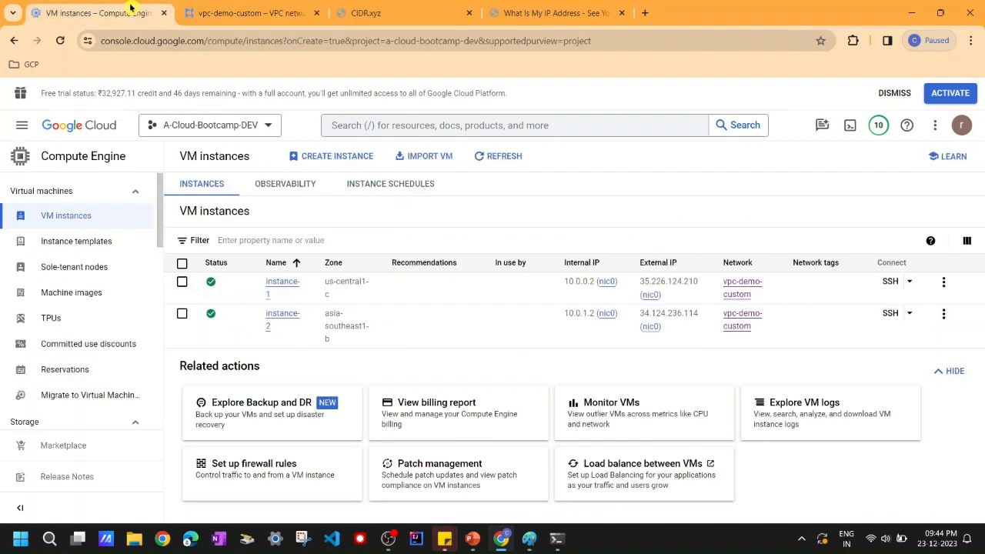
click(892, 282)
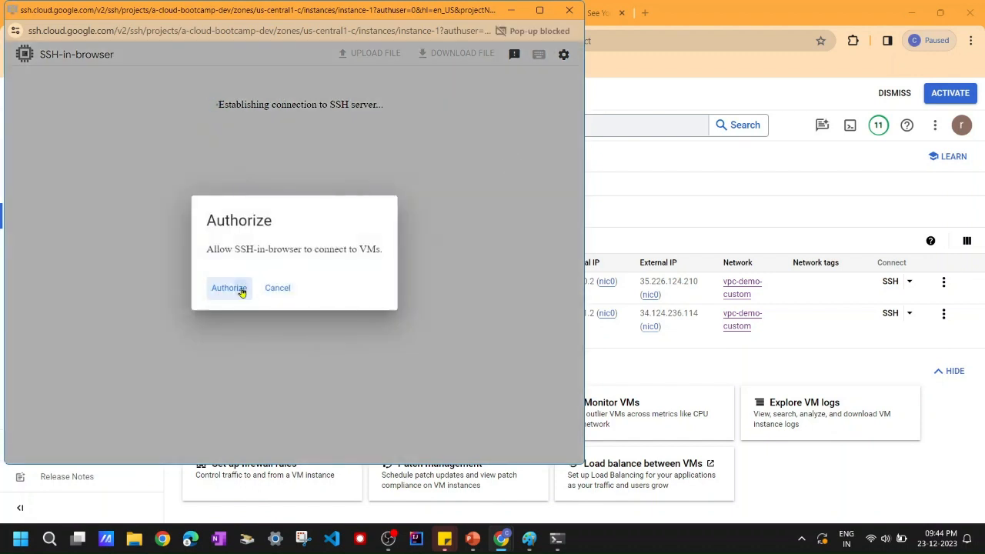
click(241, 289)
click(241, 290)
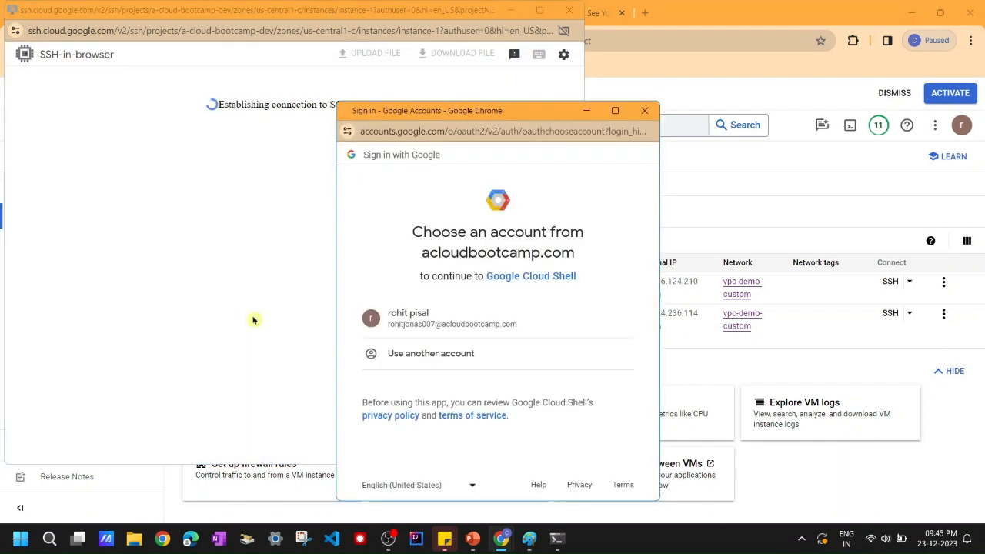
- Choose the listed Google account, enter the account password, and grant Google Cloud Shell the requested access
click(476, 316)
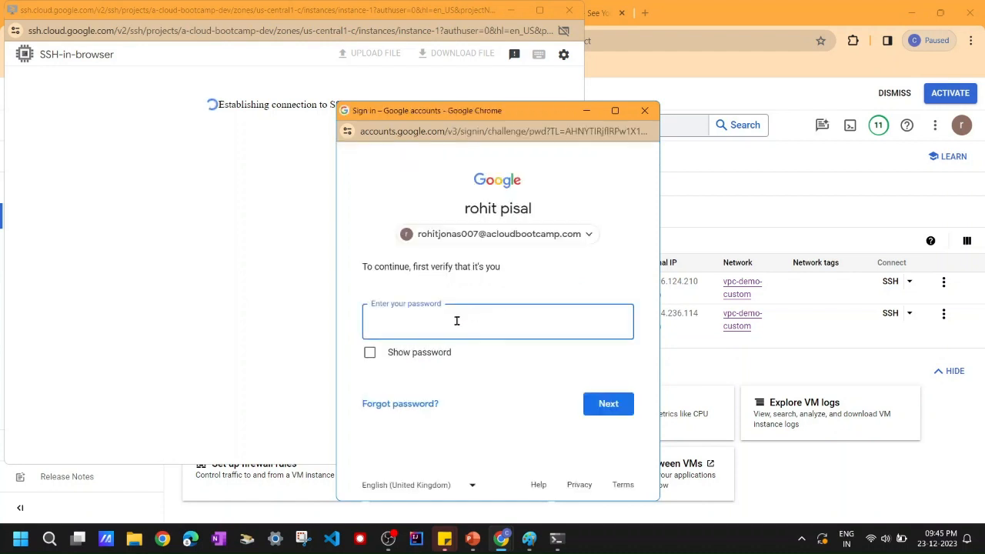
text(•••••••••••)
key(Return)
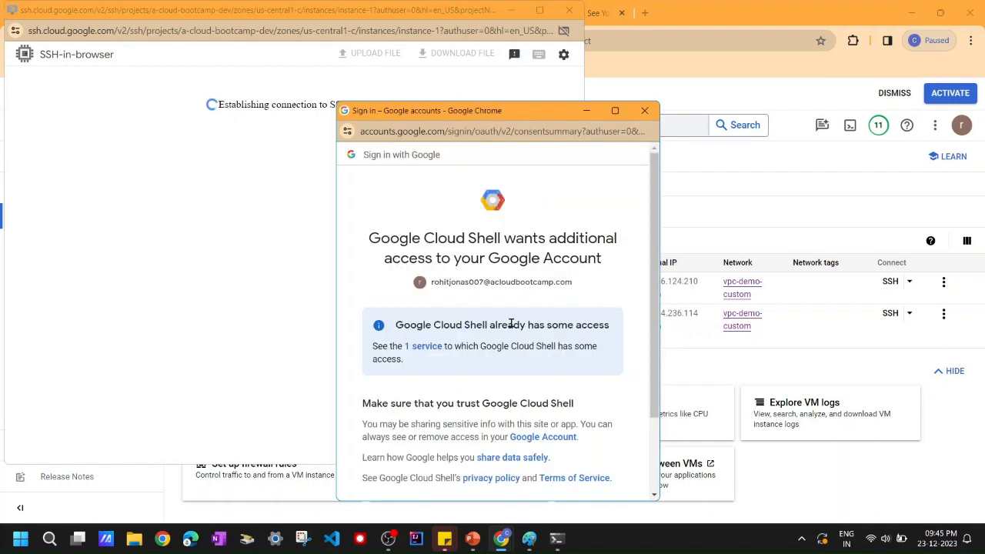
scroll(511, 323, down, 1)
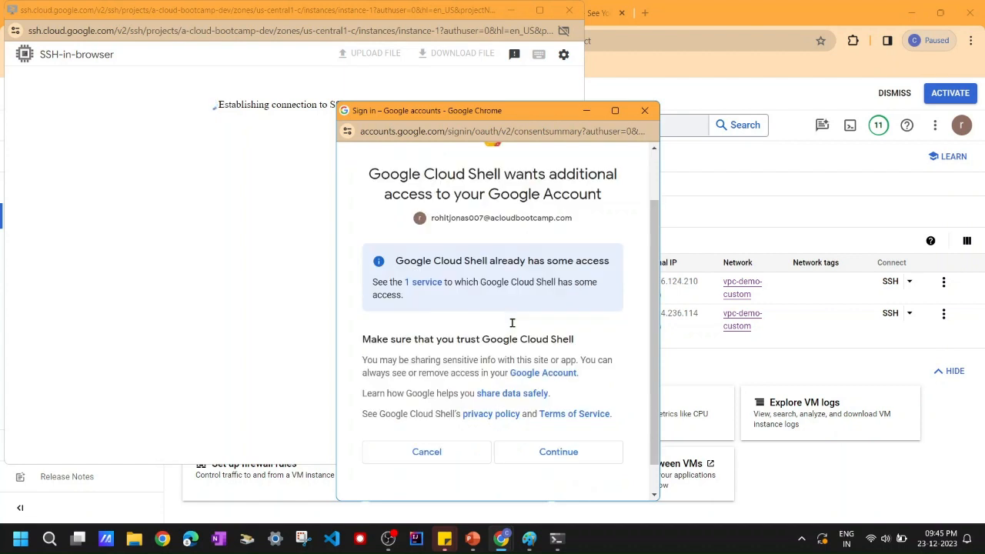
click(541, 456)
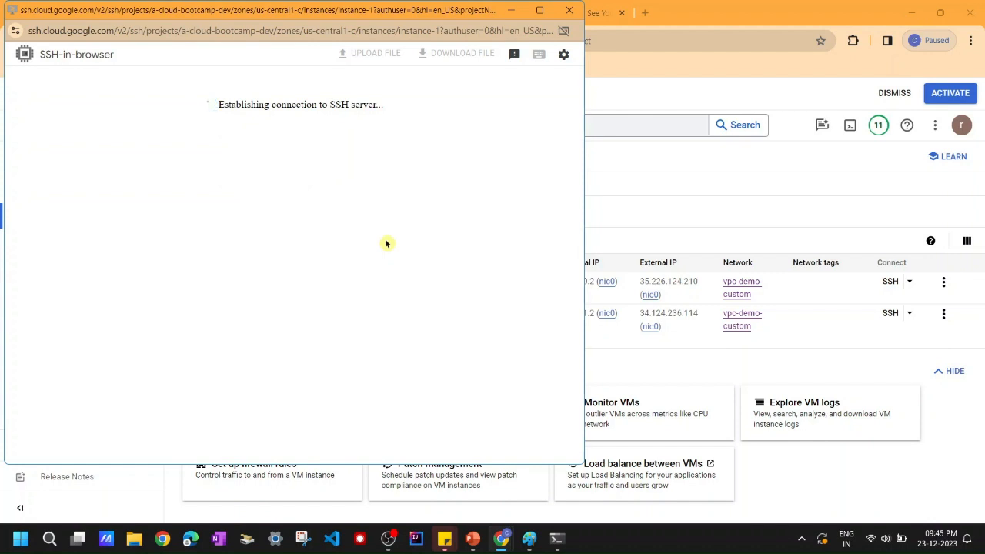
- View the PowerPoint slide on ingress and egress rules, highlight the firewall requirement in instance-1's SSH connection error, and close the SSH window
mouse_move(474, 539)
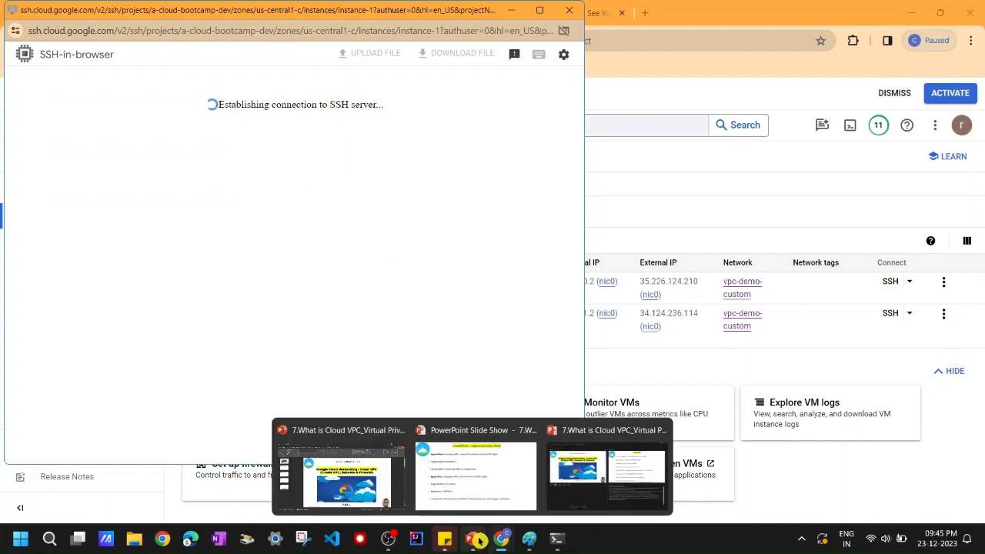
click(484, 496)
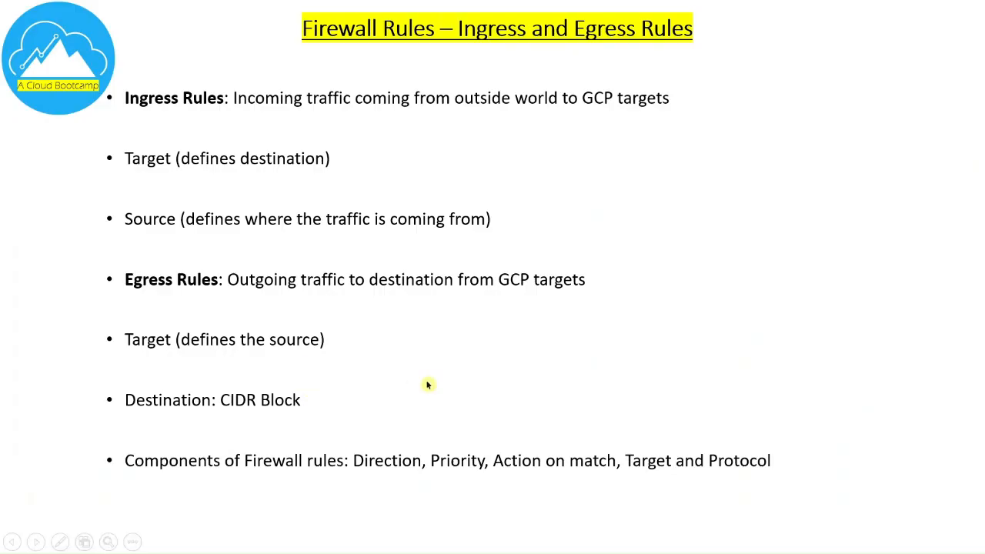
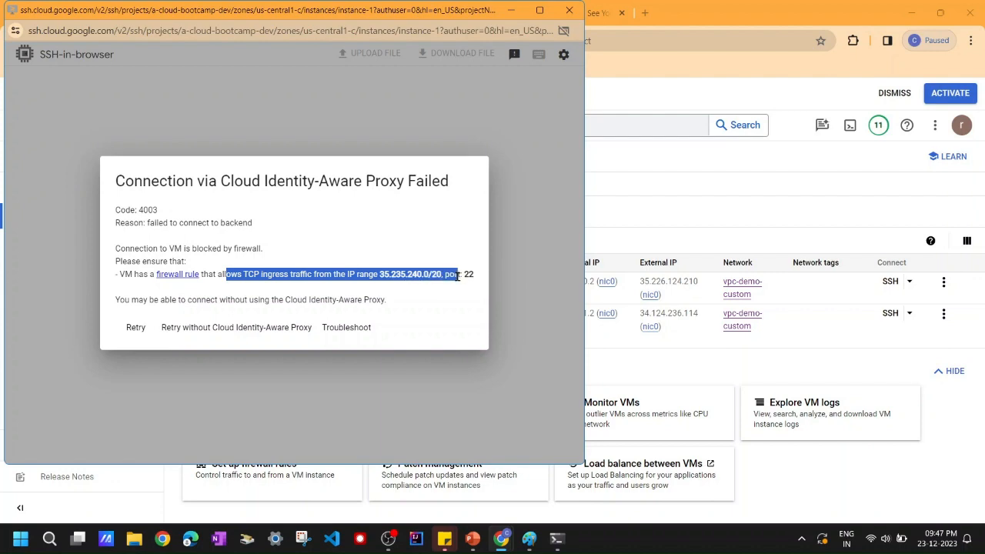
triple_click(464, 274)
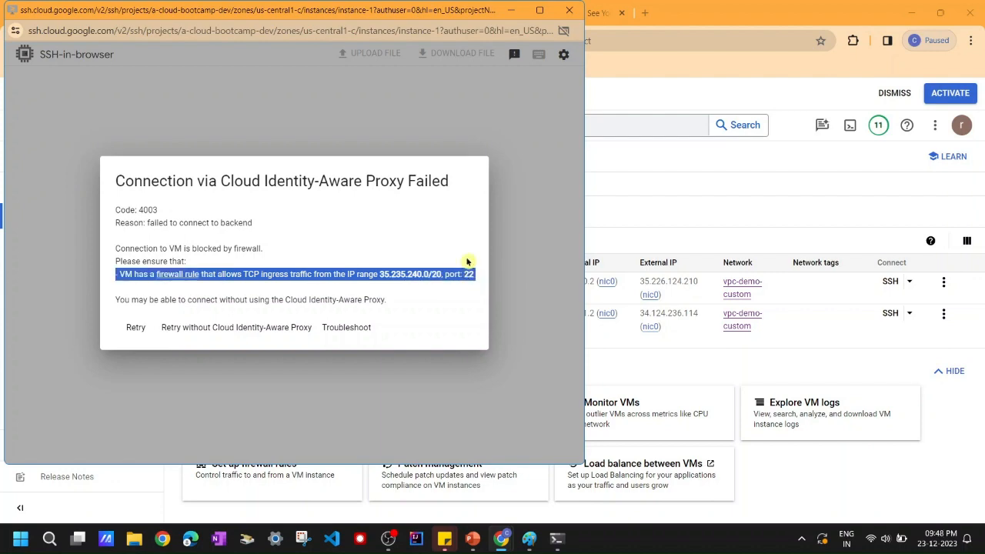
click(569, 10)
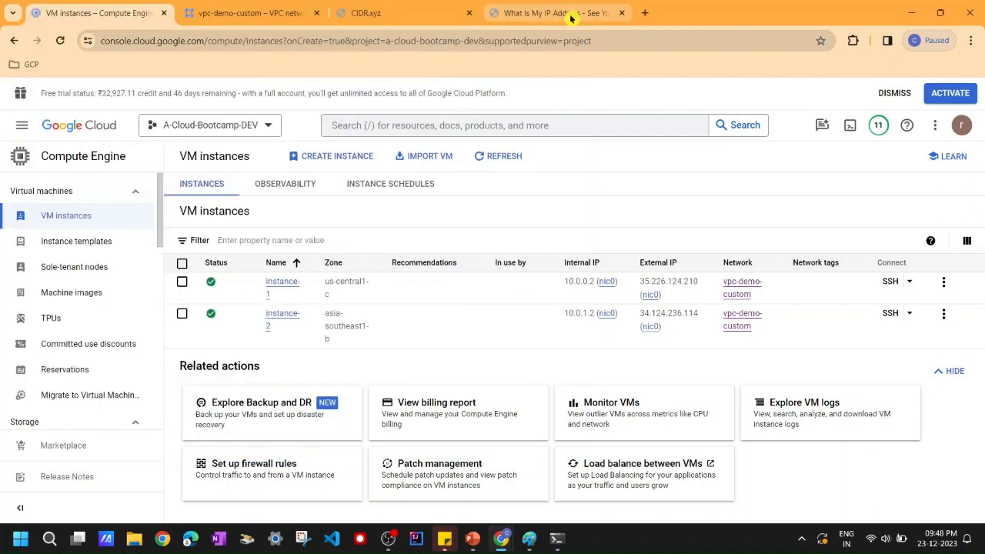
- Reload the vpc-demo-custom details and reopen the network's firewall rules from the VPC networks list
click(258, 12)
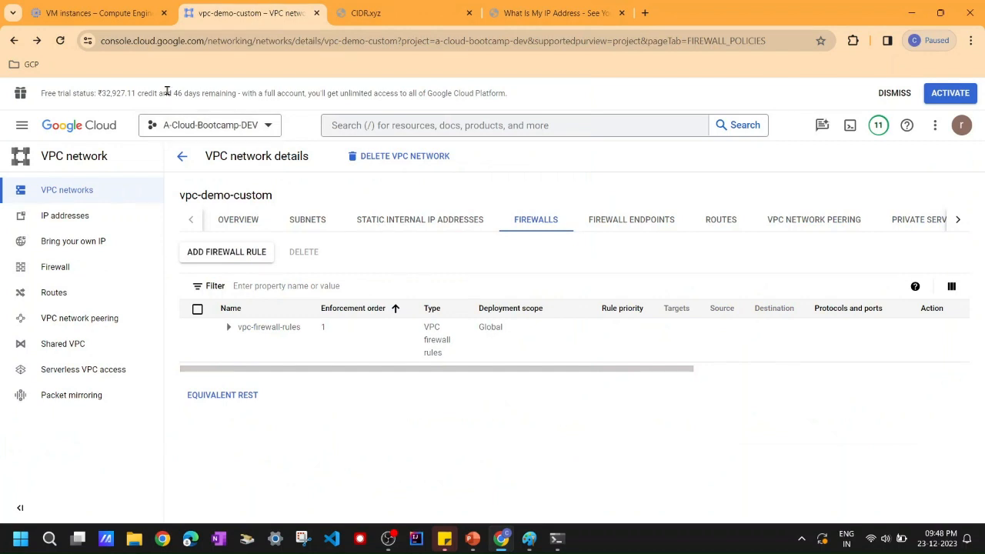
click(63, 40)
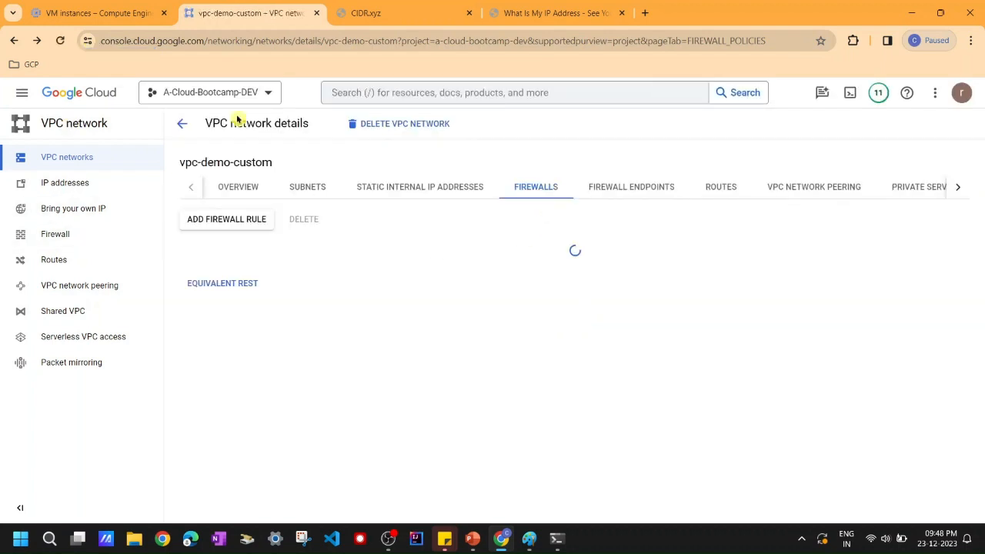
click(184, 157)
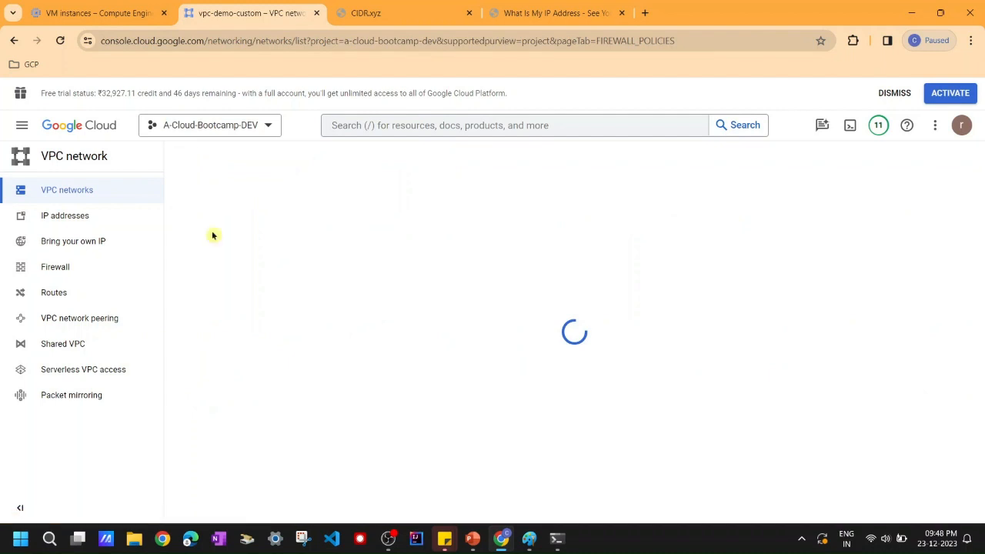
click(217, 325)
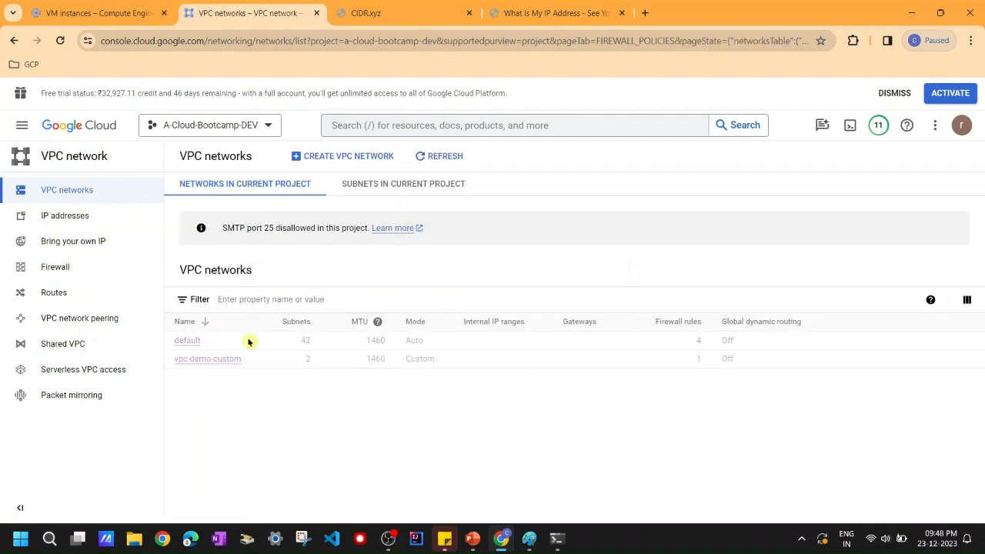
click(222, 343)
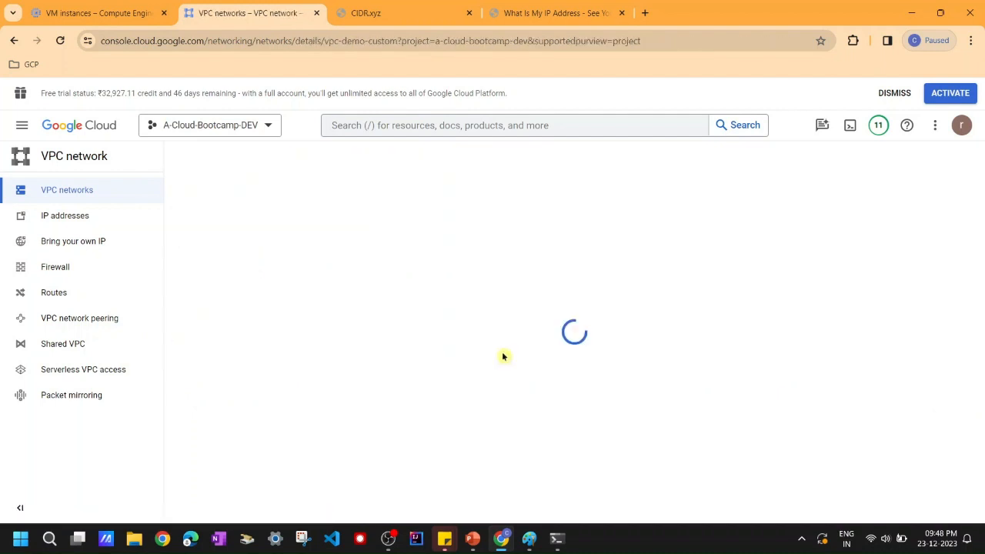
click(526, 220)
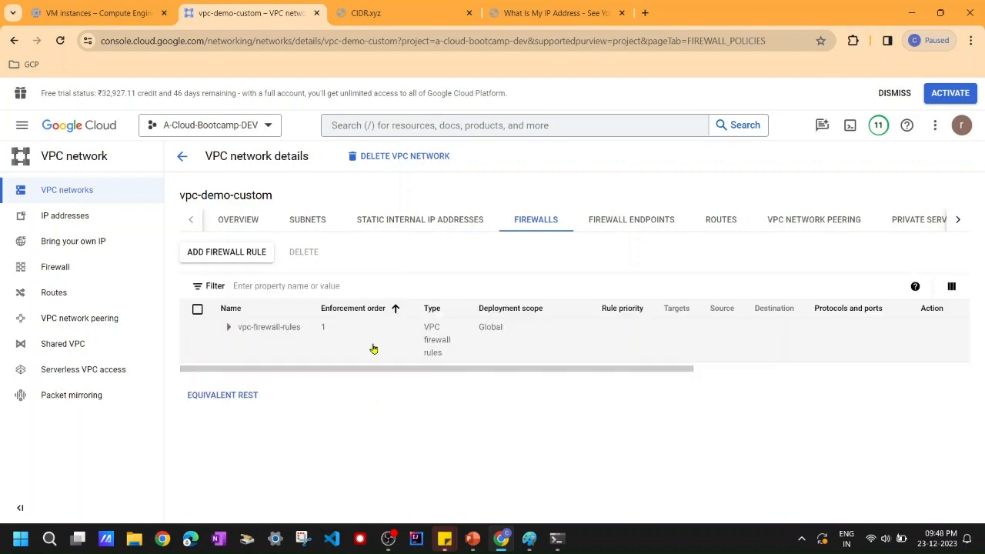
- Examine the allow-icmp-ping rule's settings and the project's list of VPC firewall rules
click(228, 327)
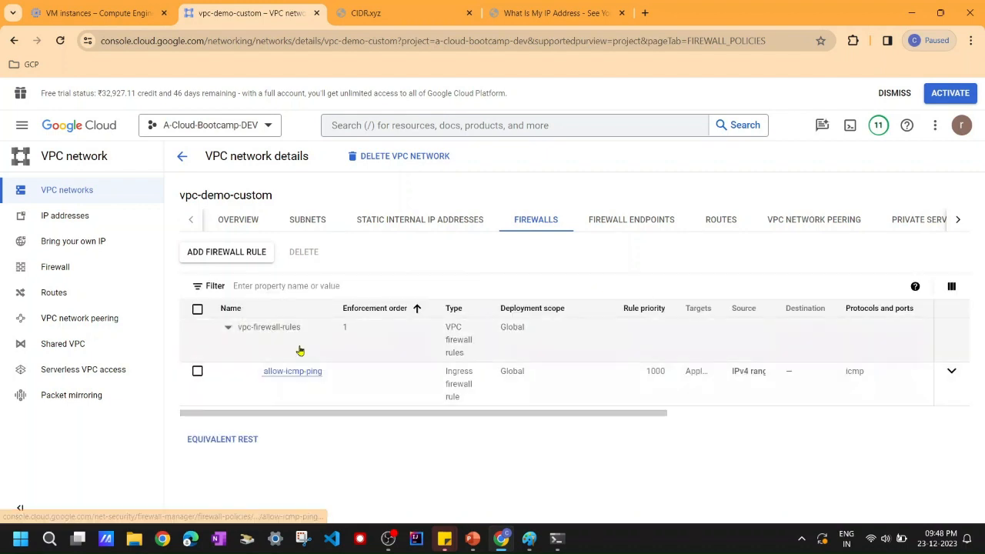
click(307, 372)
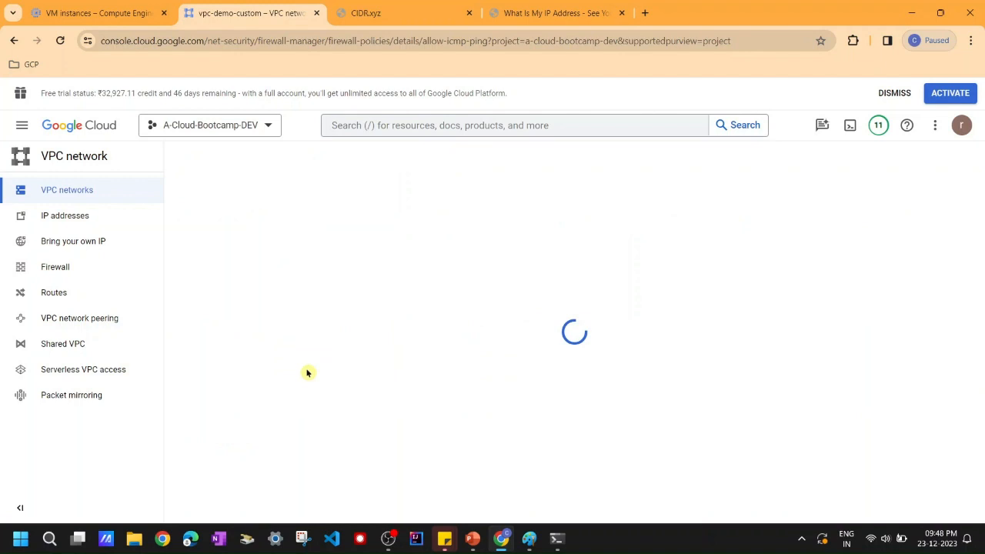
click(366, 160)
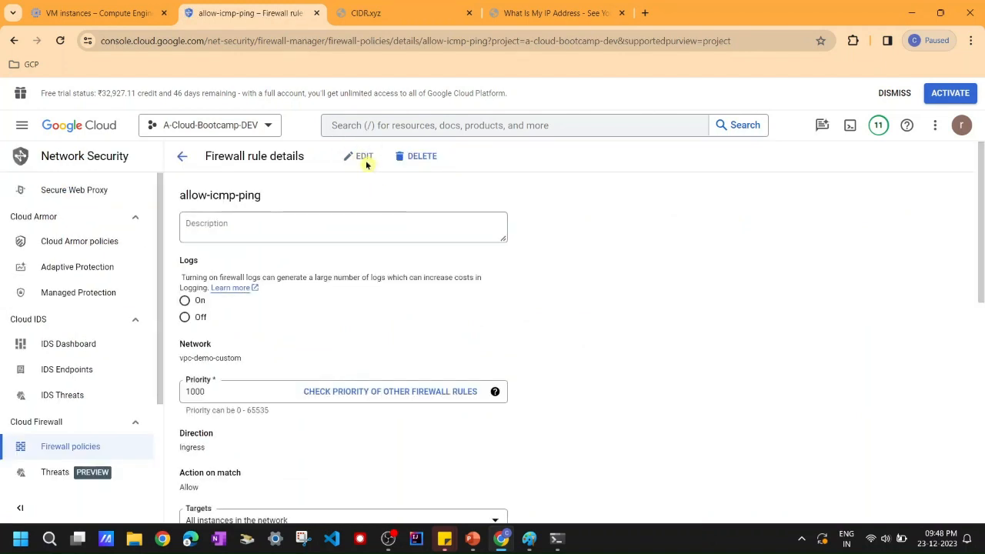
click(182, 157)
scroll(318, 389, down, 3)
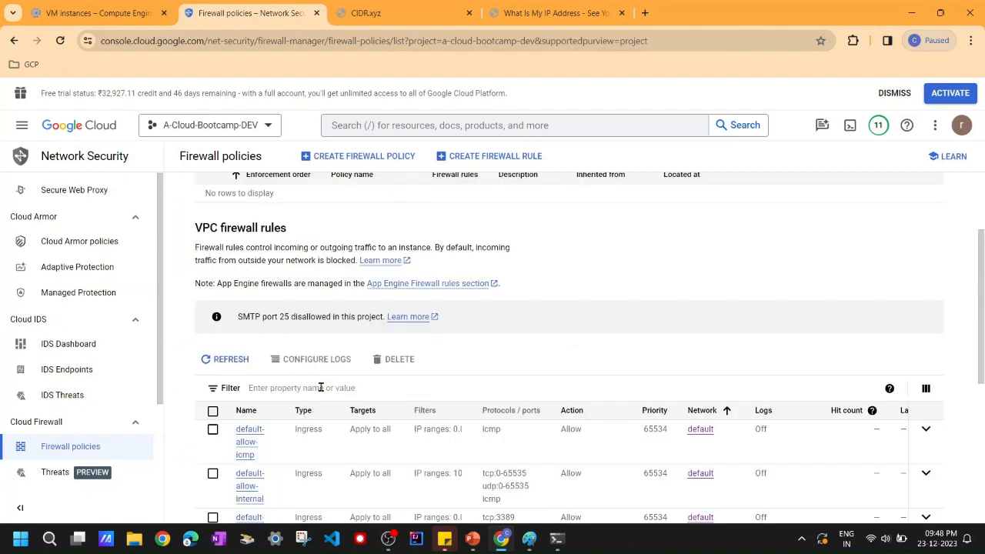
scroll(320, 393, down, 4)
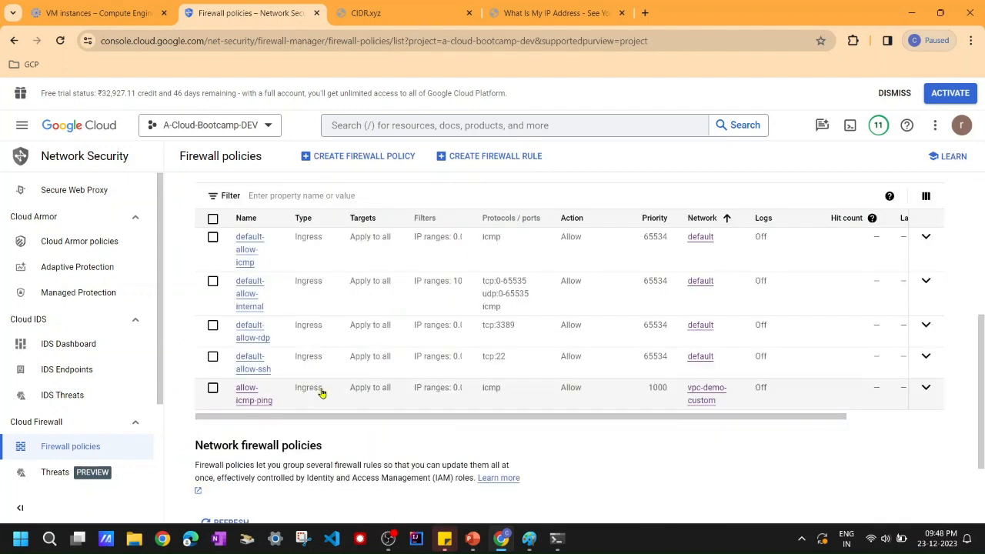
click(14, 40)
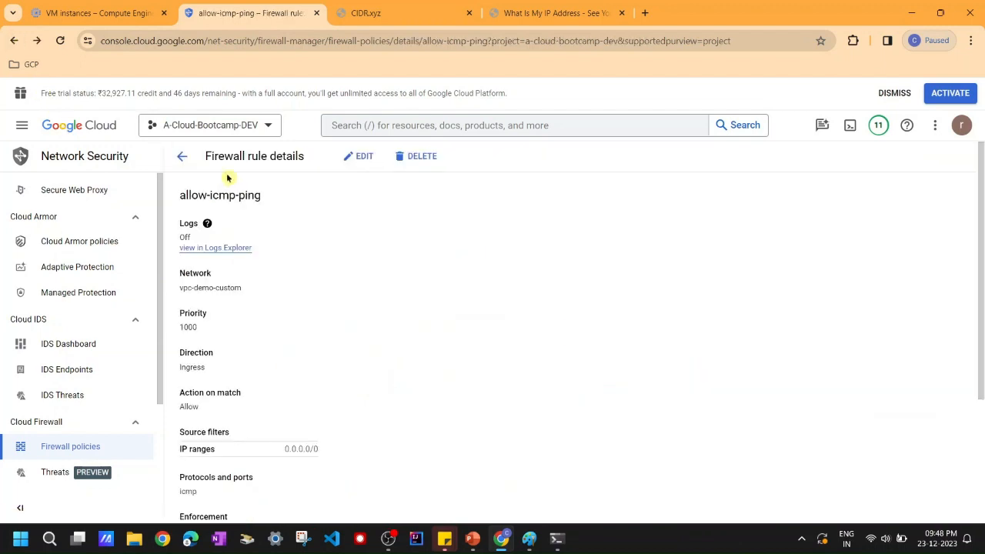
click(182, 156)
scroll(345, 361, down, 2)
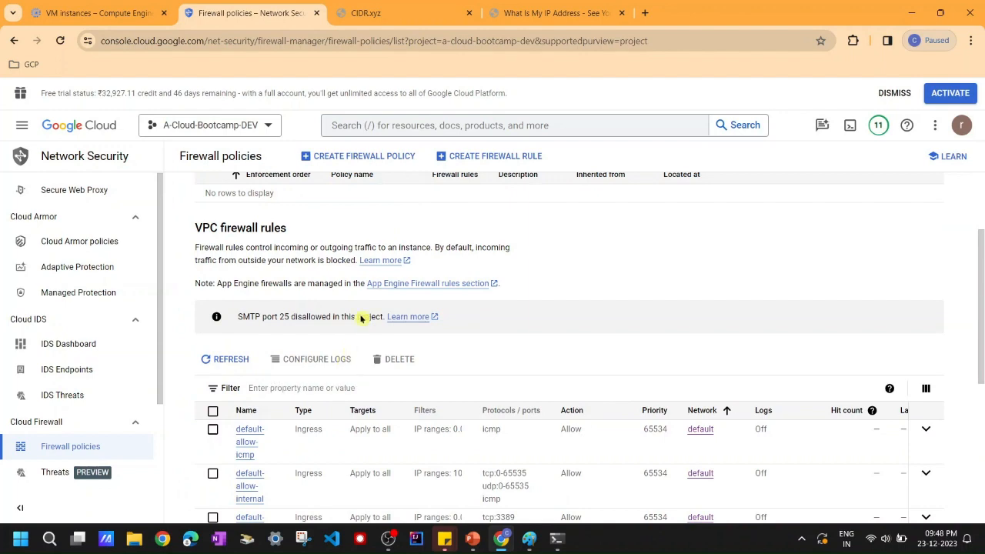
scroll(320, 226, up, 2)
- Return to the VPC networks list and open the firewall rules of vpc-demo-custom
click(21, 124)
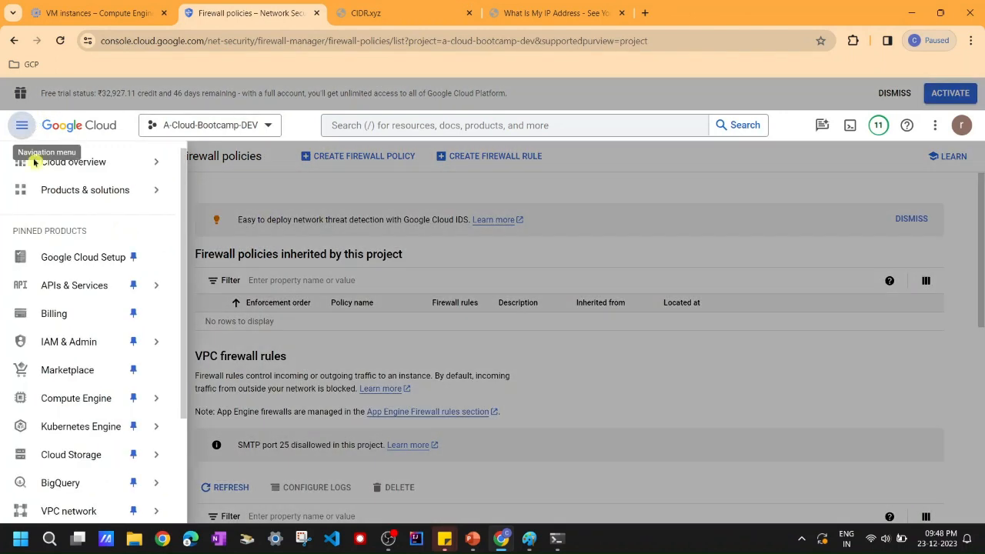
click(77, 510)
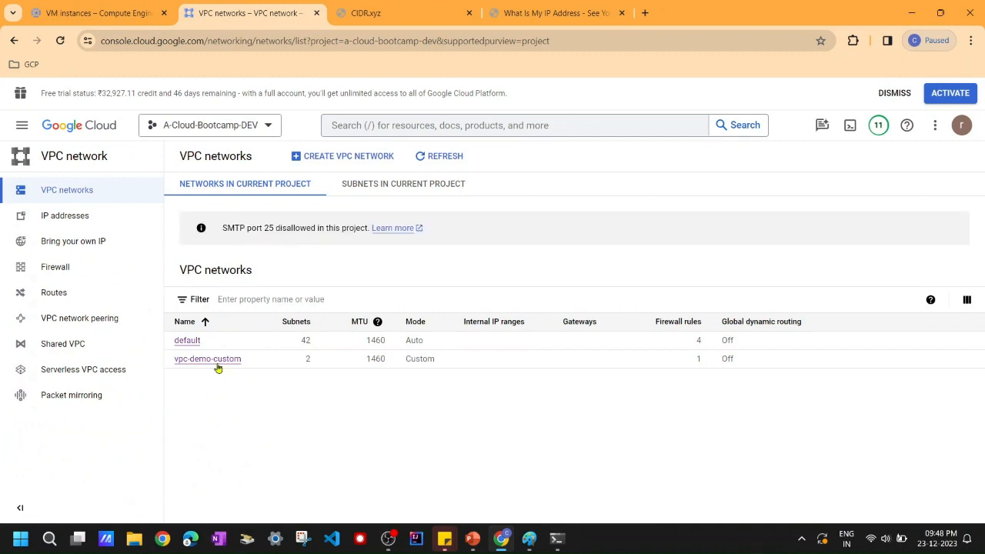
click(205, 359)
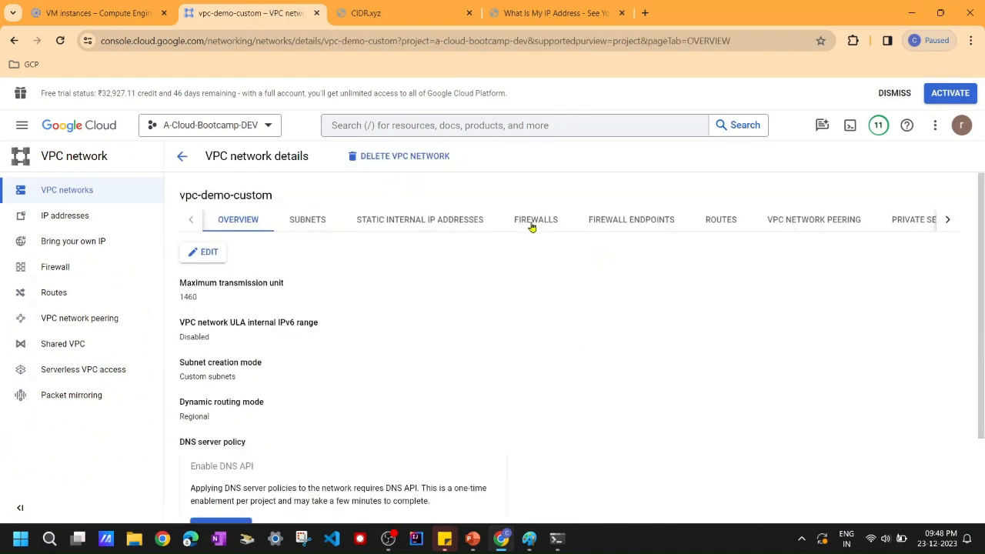
click(533, 223)
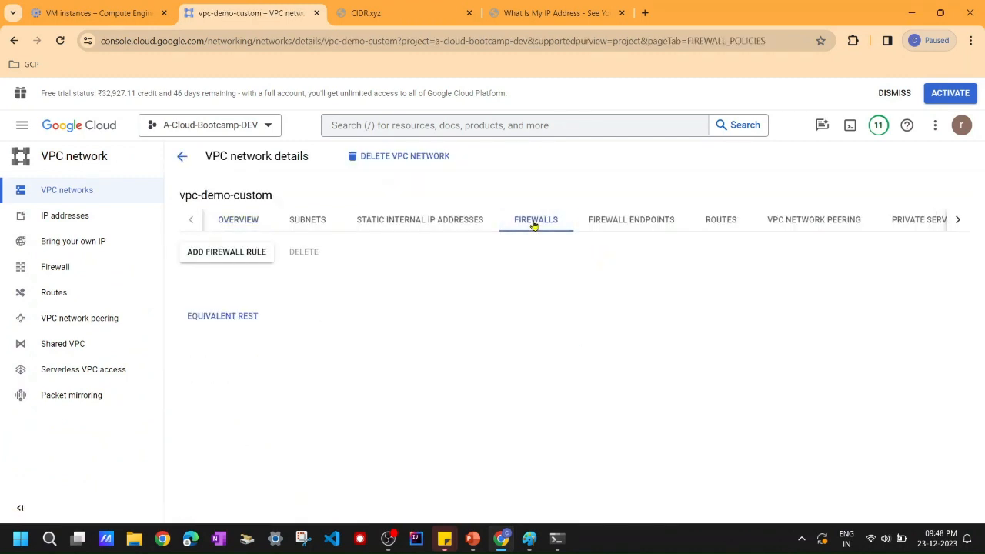
- Start a new firewall rule for vpc-demo-custom named allow-ssh, and review its network, priority, direction, action and target settings
click(222, 256)
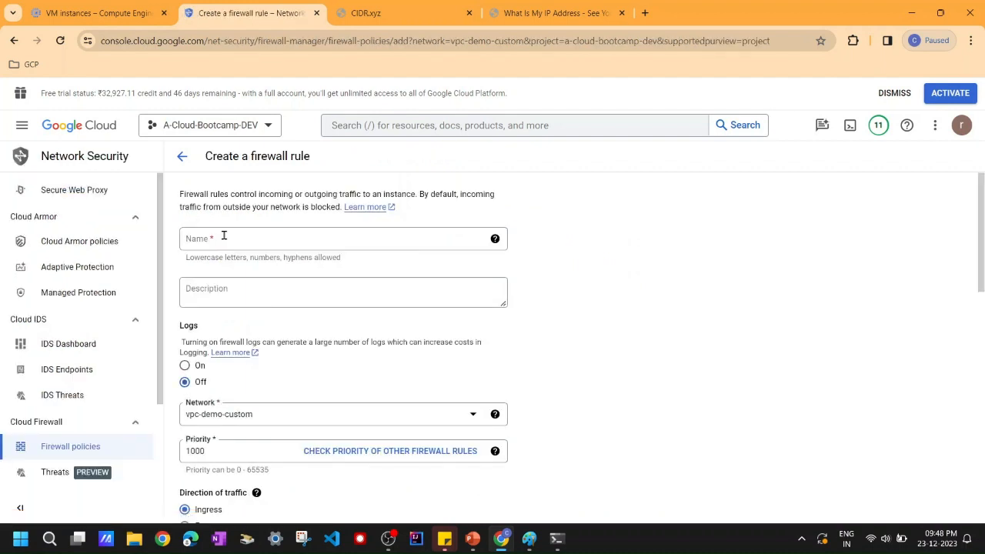
click(224, 237)
text(allow)
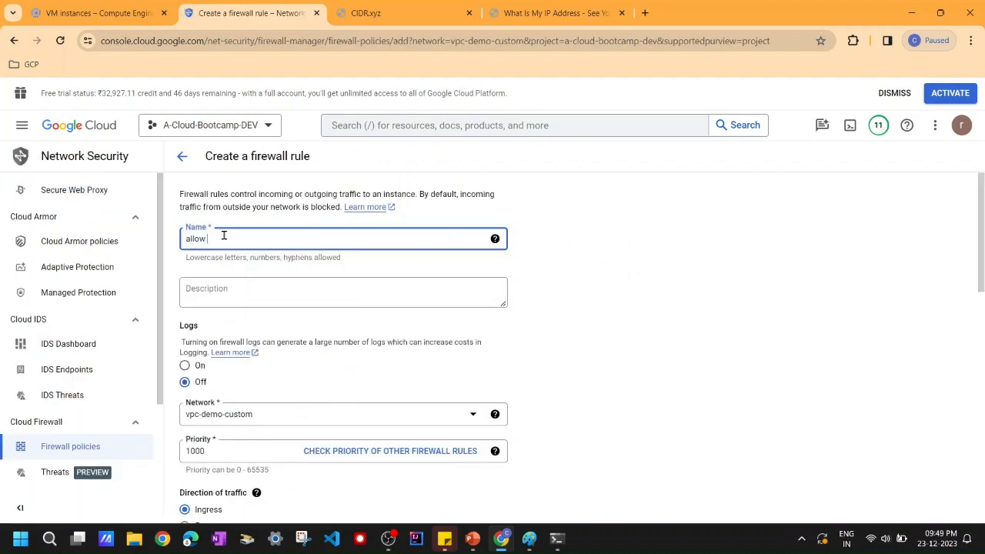
text(-ssh)
click(578, 253)
scroll(577, 253, down, 1)
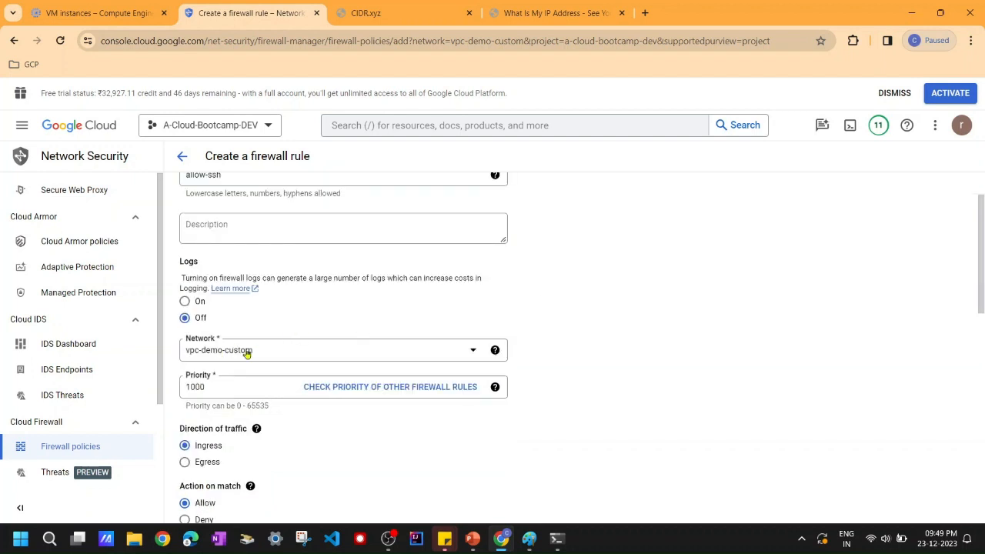
scroll(269, 358, down, 1)
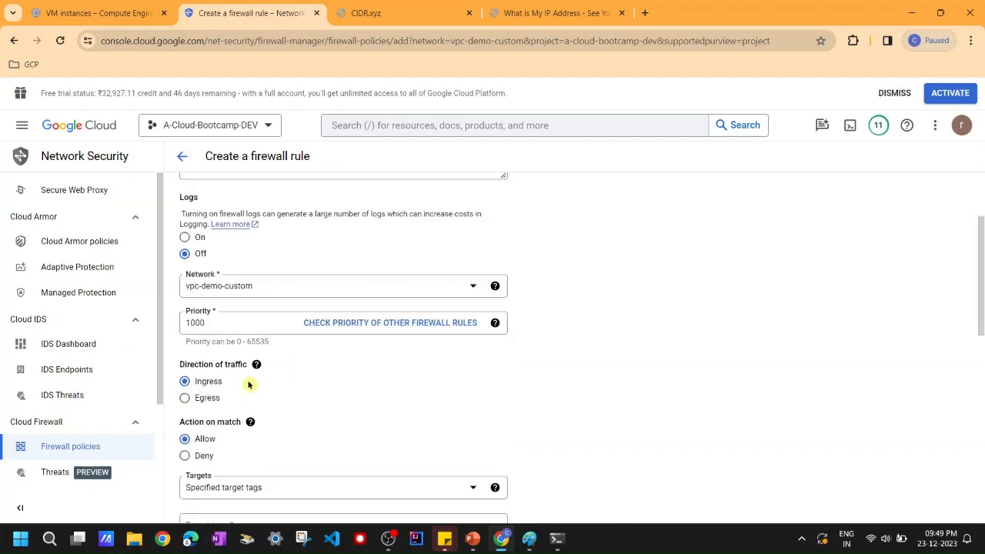
scroll(249, 385, down, 1)
mouse_move(256, 300)
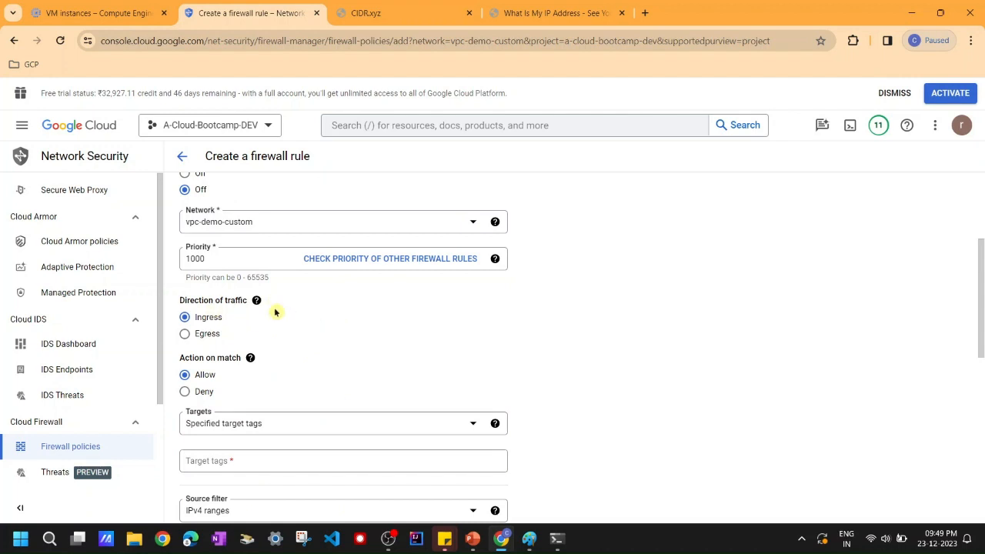
scroll(275, 312, down, 1)
scroll(315, 321, down, 1)
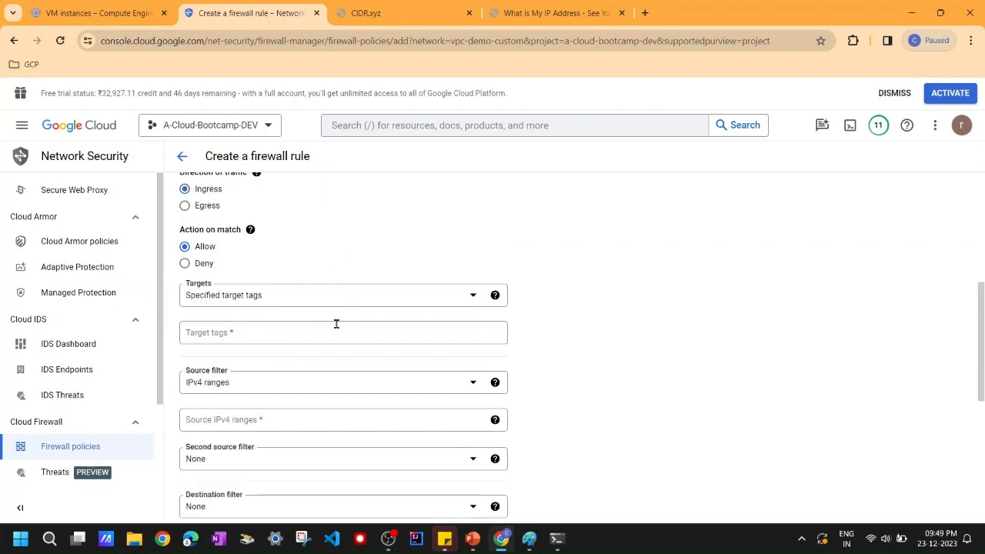
- Apply the allow-ssh rule to all instances in the network and set its source IPv4 range to 0.0.0.0/0
click(275, 296)
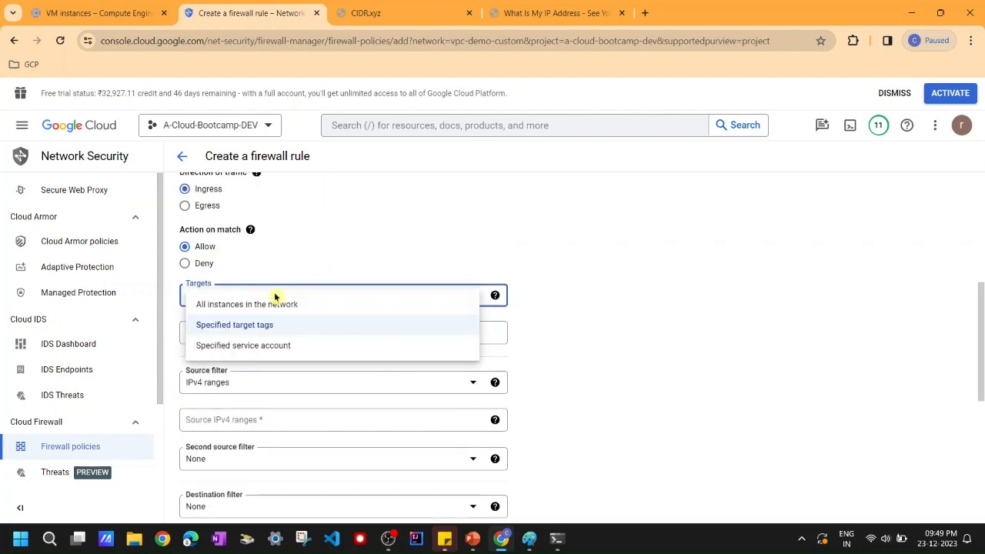
click(332, 304)
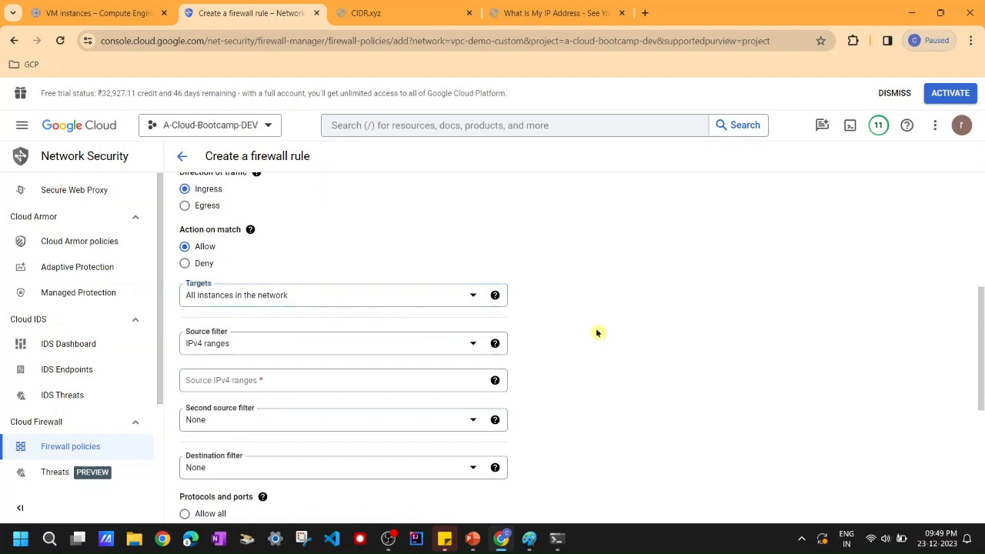
scroll(352, 331, down, 1)
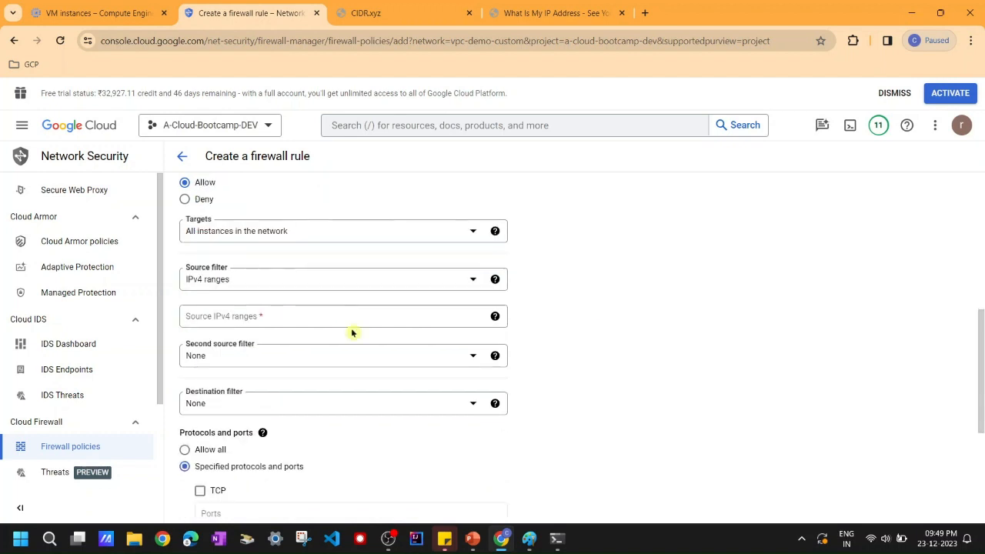
click(230, 315)
text(0.0.0.0)
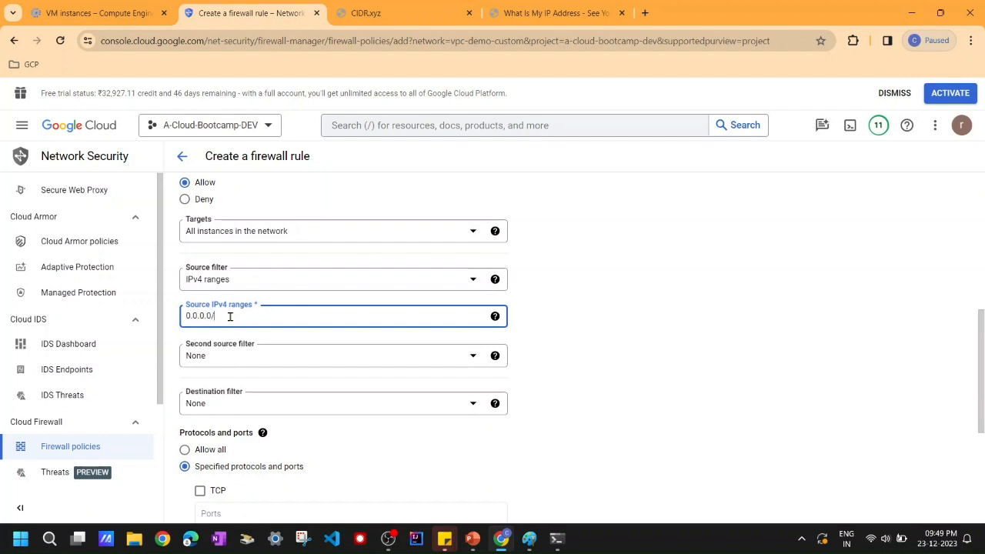
key(ctrl+a)
key(BackSpace)
text(0.0.0.0/0)
click(682, 320)
- Allow TCP port 22 in the allow-ssh rule and create the rule
scroll(682, 321, down, 2)
scroll(276, 379, down, 2)
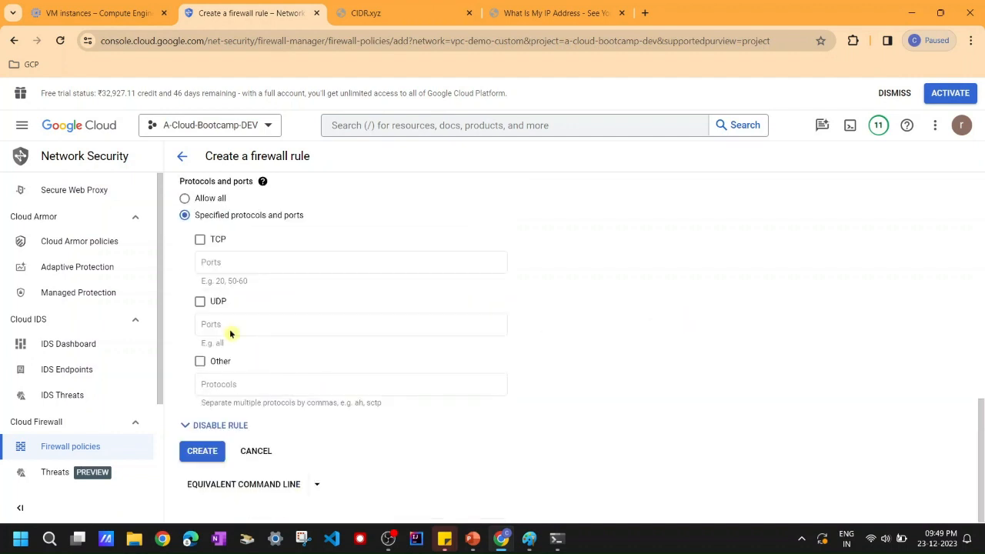
click(199, 240)
click(235, 259)
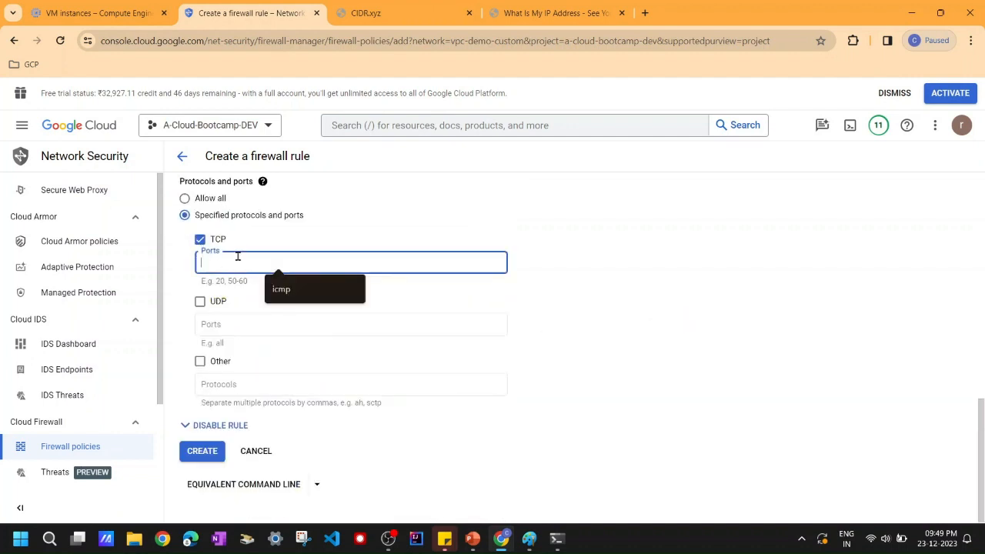
text(22)
click(560, 315)
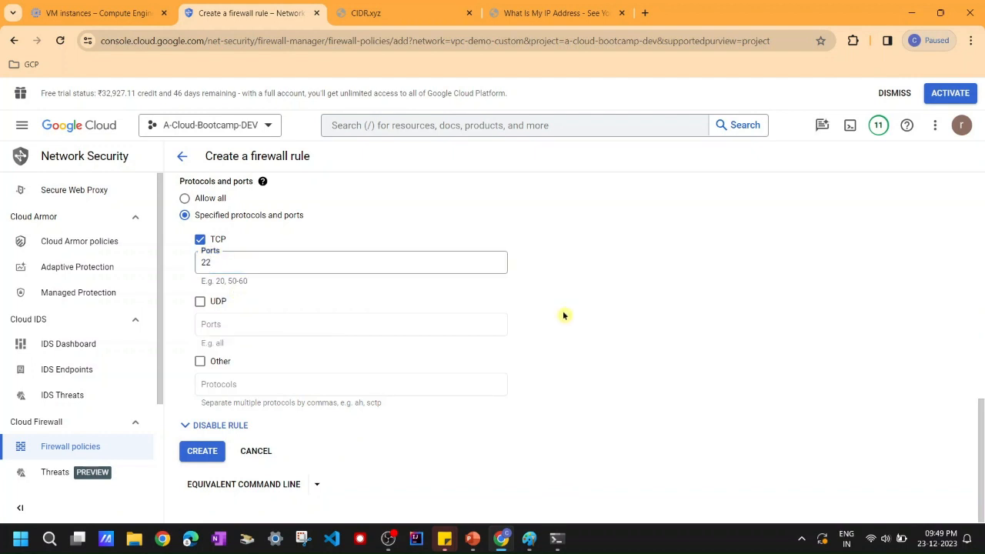
click(215, 451)
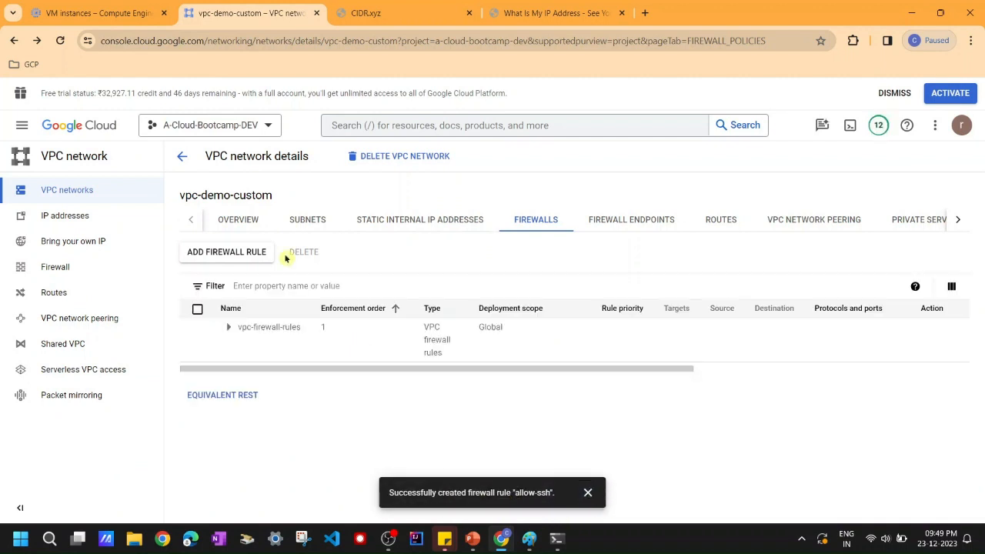
- Open an authorized SSH-in-browser session to instance-1 from the reloaded VM instances list and enter three empty lines at its prompt
click(123, 17)
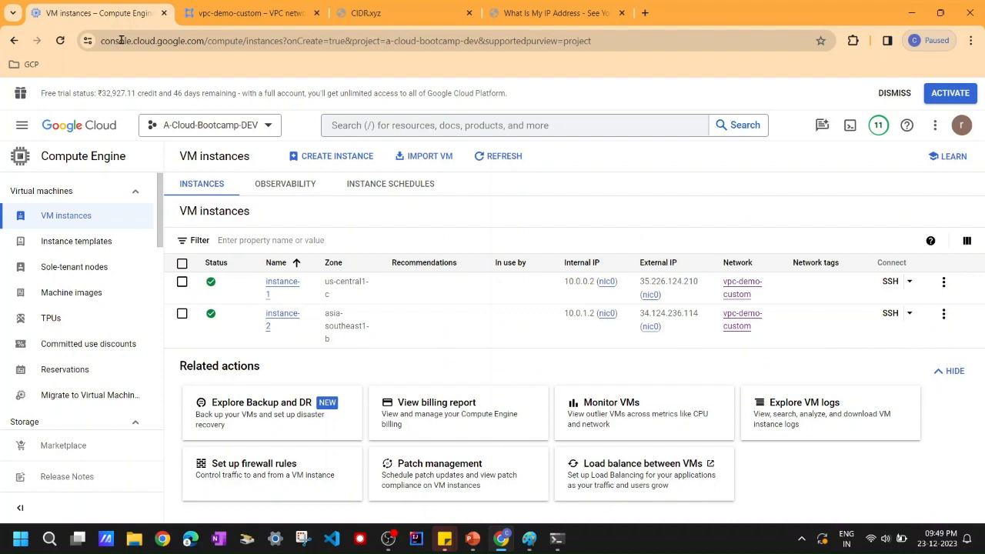
click(60, 49)
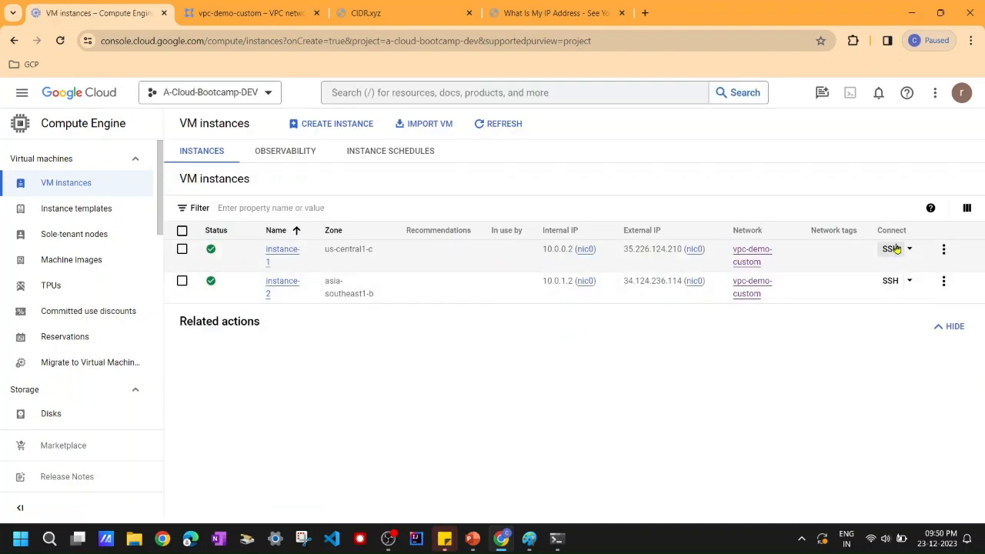
click(891, 248)
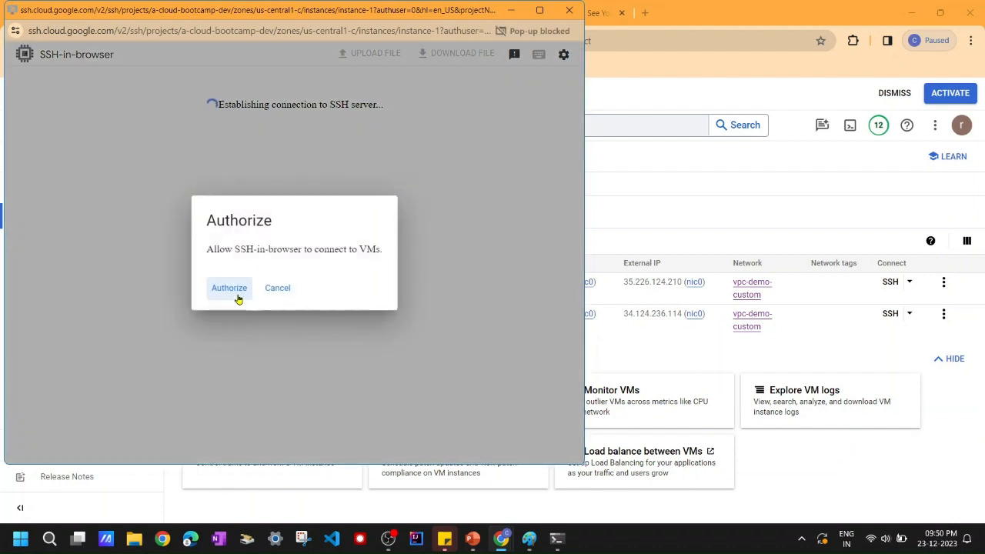
click(236, 295)
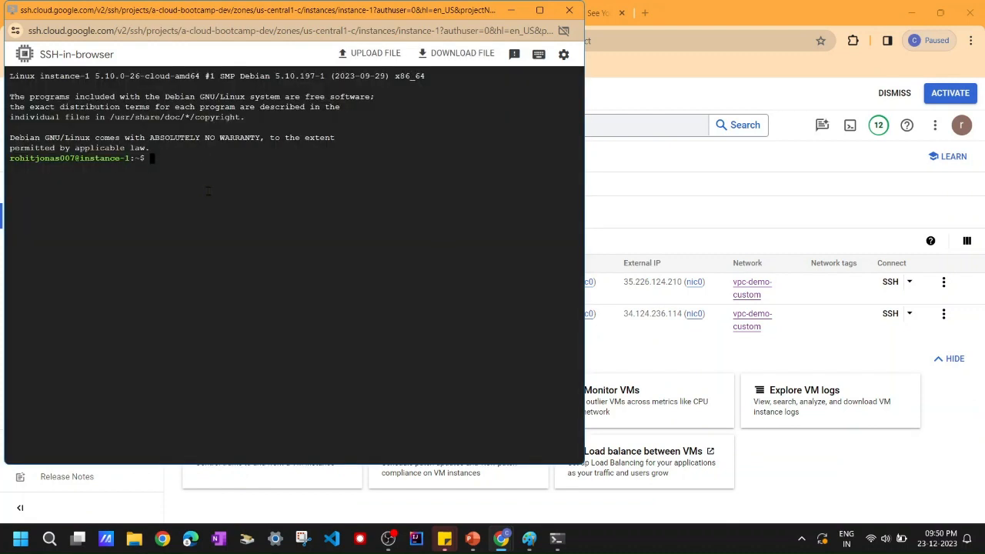
key(Return)
key(Return)
key(Return)
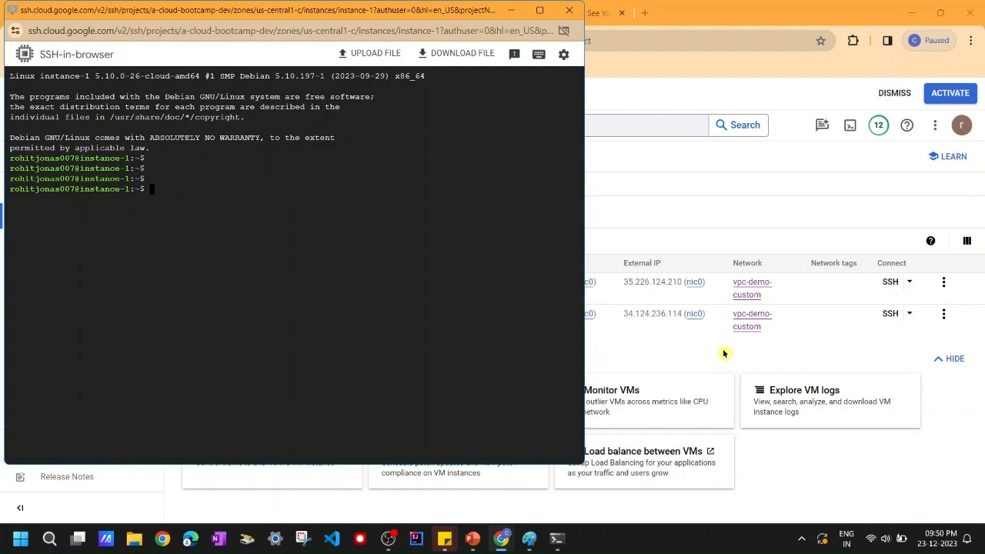
- Leave the SSH session window and switch to the PowerPoint slide show on ingress and egress firewall rules
click(691, 202)
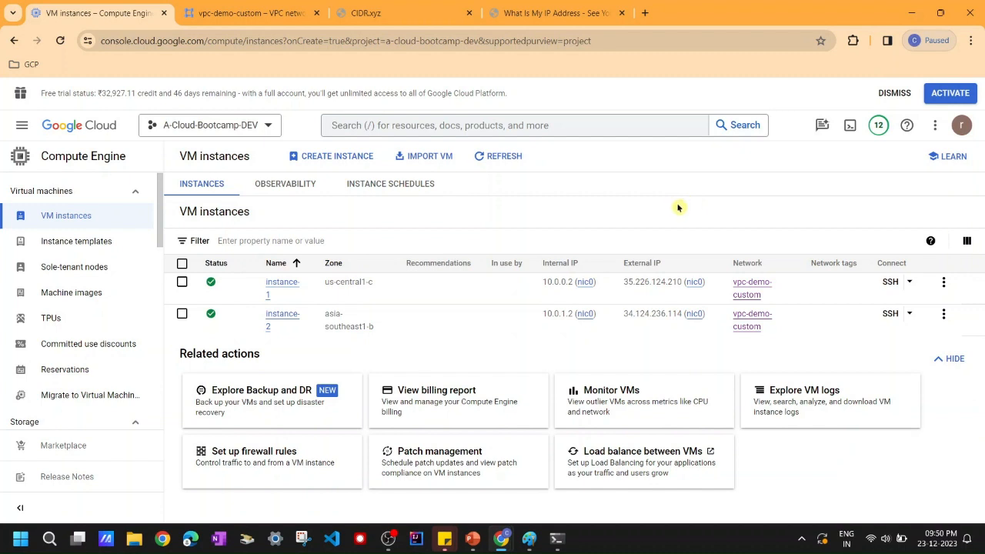
mouse_move(472, 538)
click(461, 493)
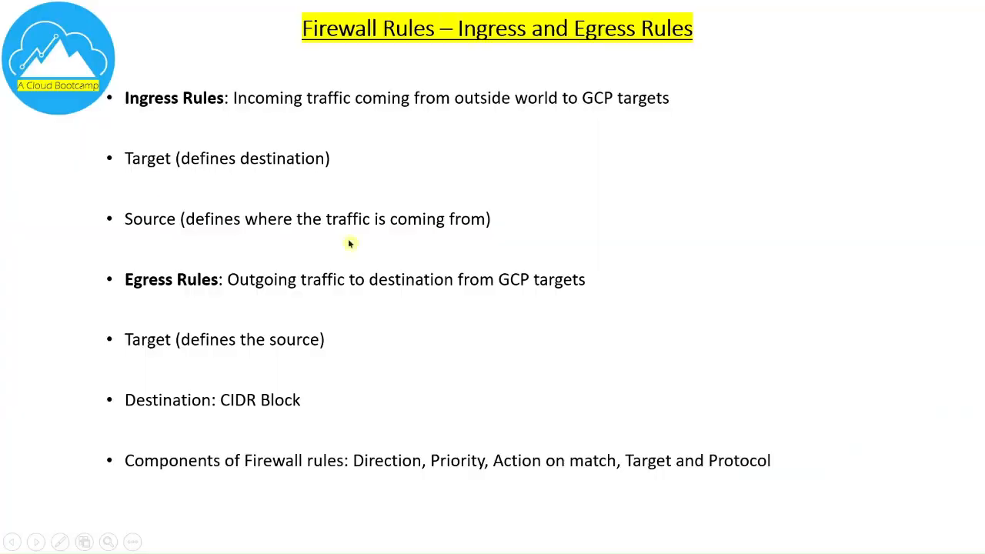